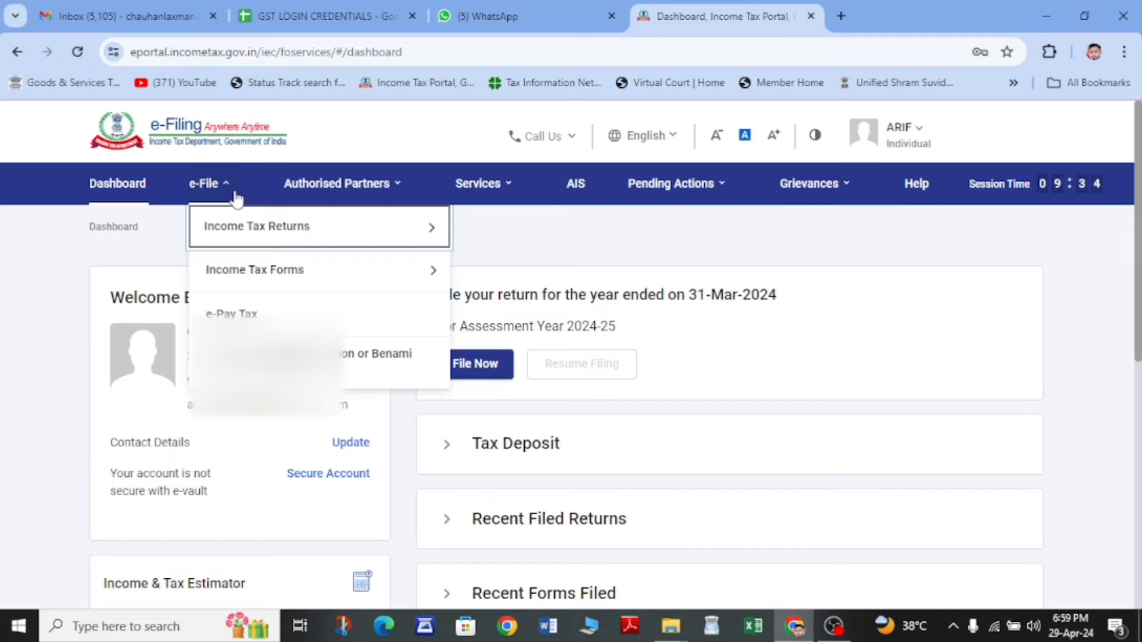
- Open File Income Tax Return from the e-File > Income Tax Returns menu
{"action": "left_click", "coordinate": [207, 185]}
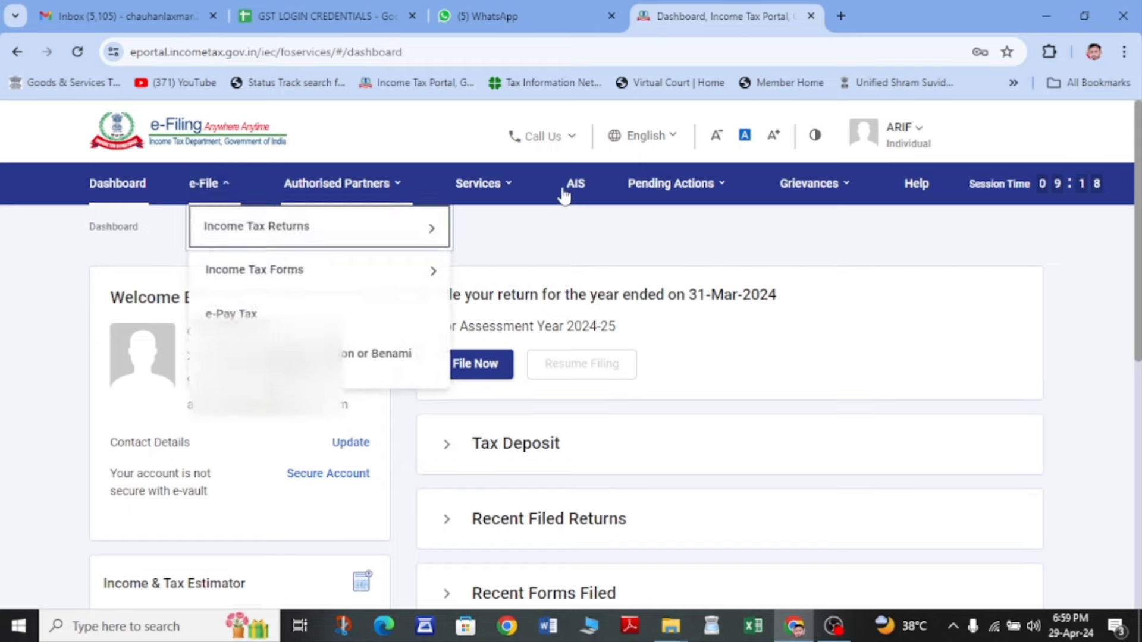
{"action": "mouse_move", "coordinate": [228, 193]}
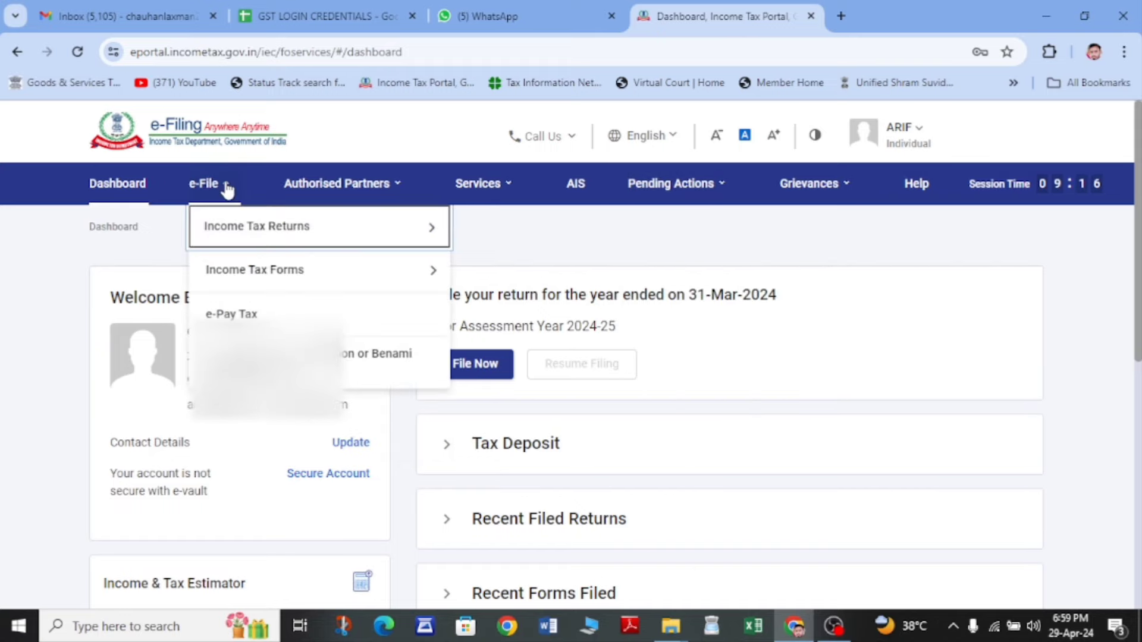
{"action": "mouse_move", "coordinate": [272, 234]}
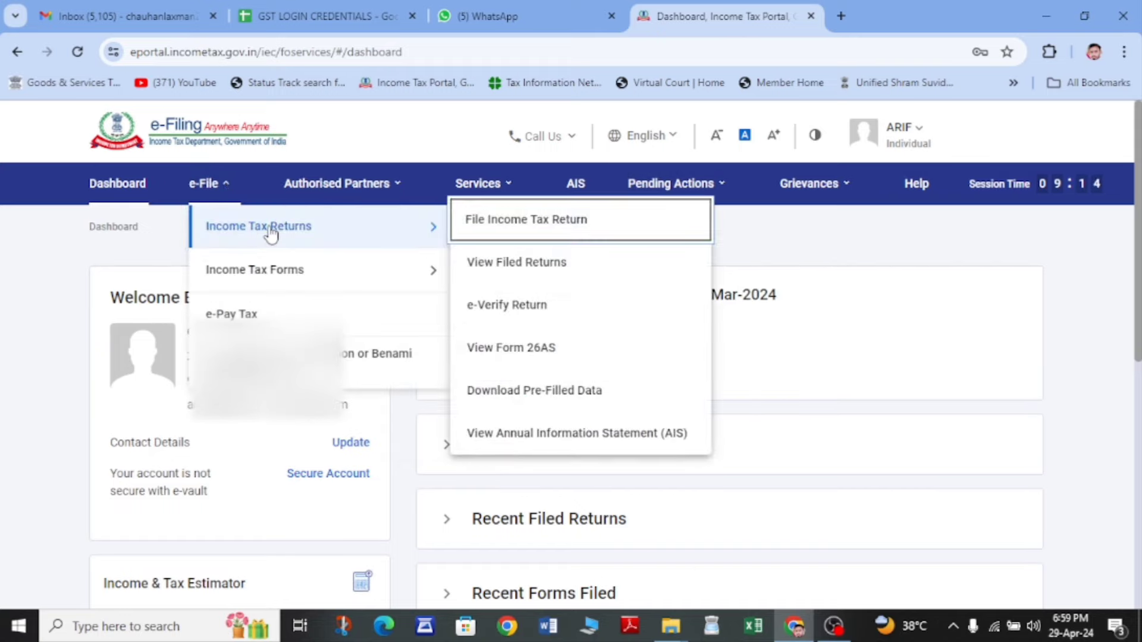
{"action": "left_click", "coordinate": [539, 229]}
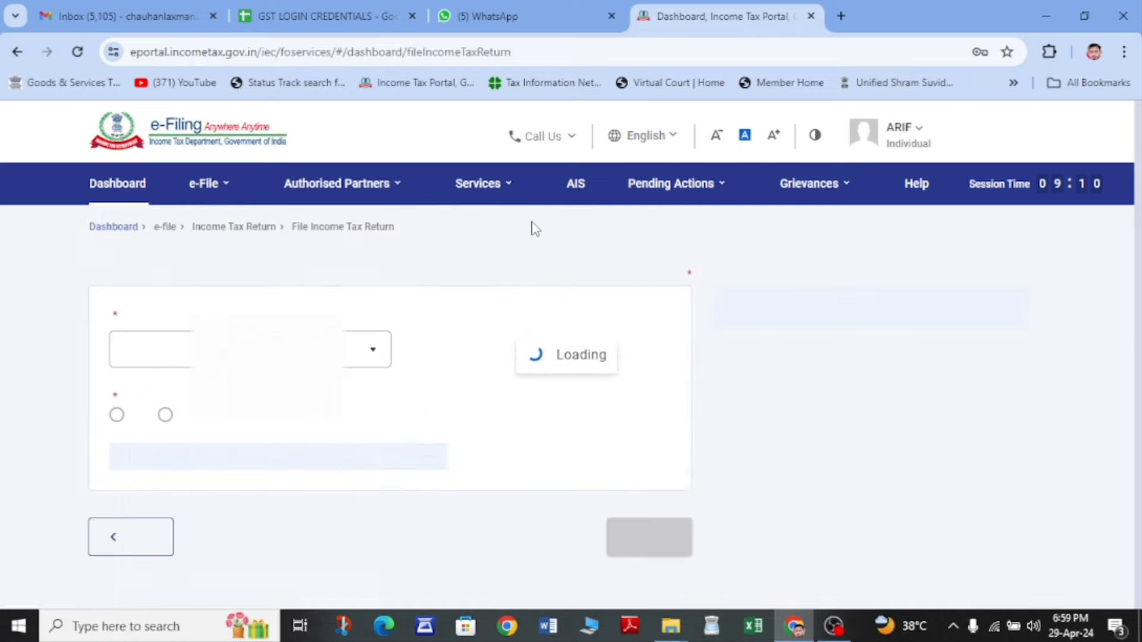
- Choose assessment year 2024-25 with Online filing mode and continue
{"action": "scroll", "coordinate": [446, 298], "scroll_direction": "down", "scroll_amount": 3}
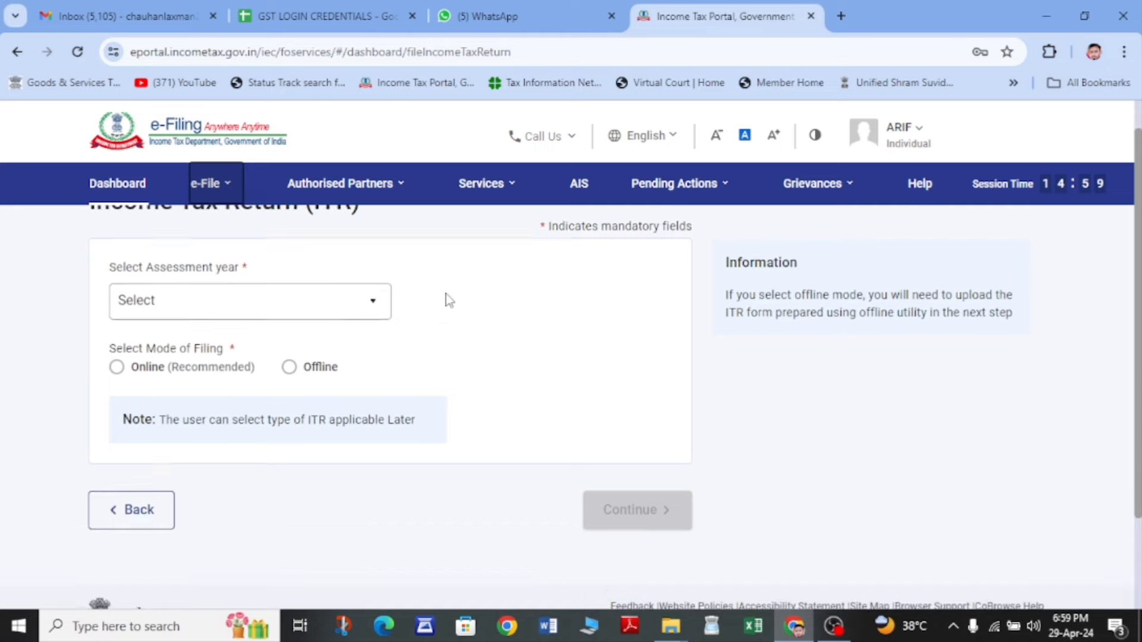
{"action": "left_click", "coordinate": [361, 245]}
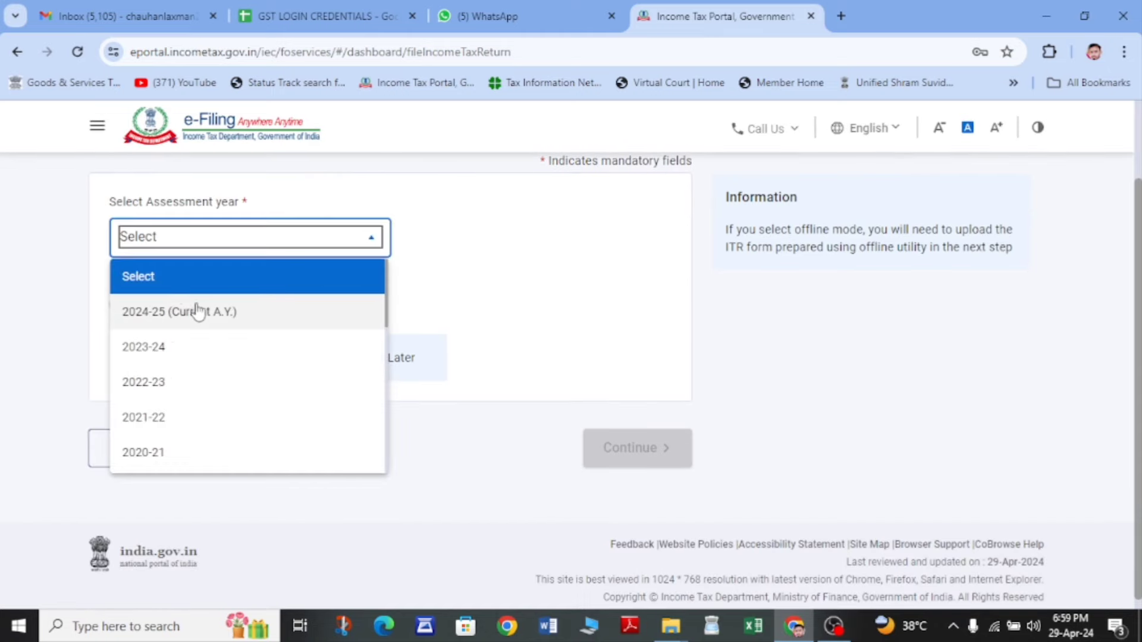
{"action": "left_click", "coordinate": [167, 316]}
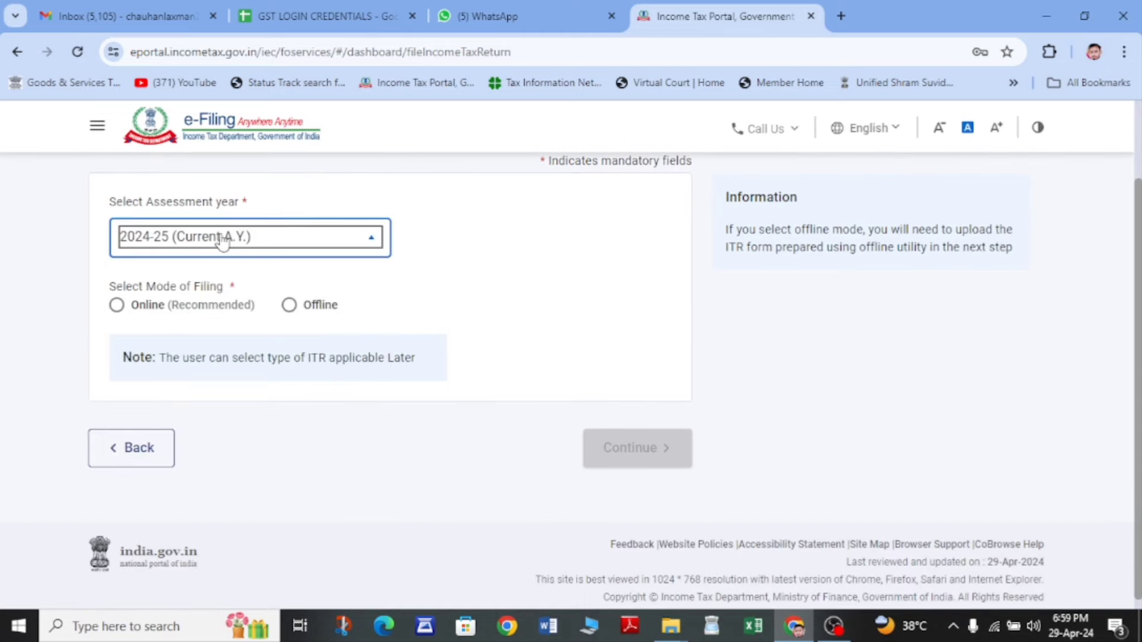
{"action": "left_click", "coordinate": [117, 303]}
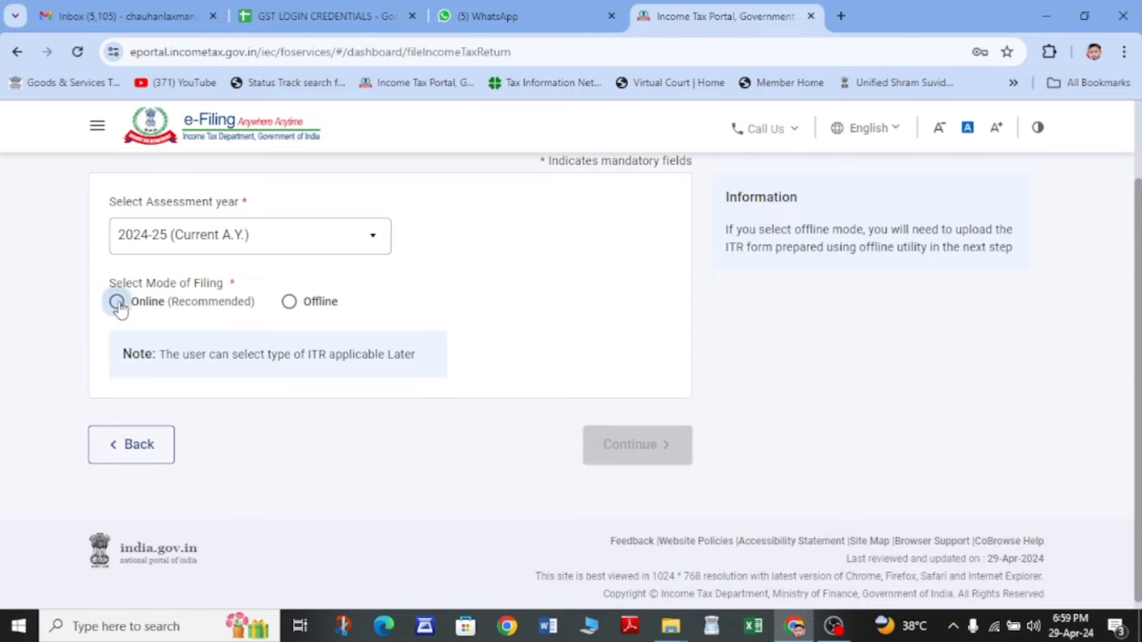
{"action": "left_click", "coordinate": [643, 455]}
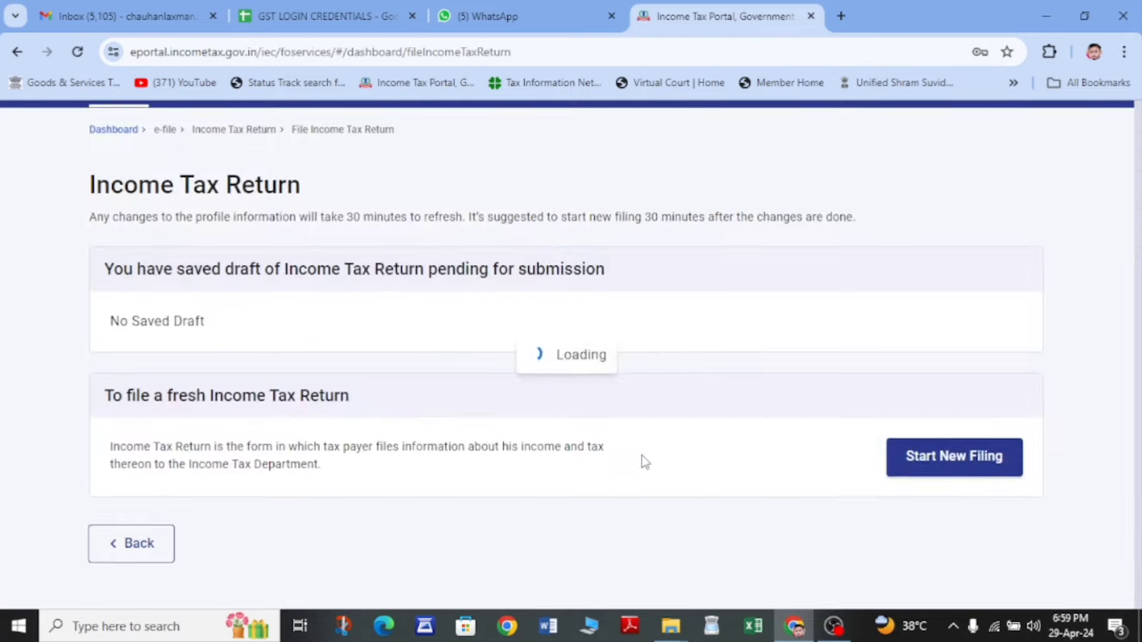
- Start a new filing as Individual and proceed with the ITR-1 form
{"action": "left_click", "coordinate": [906, 436]}
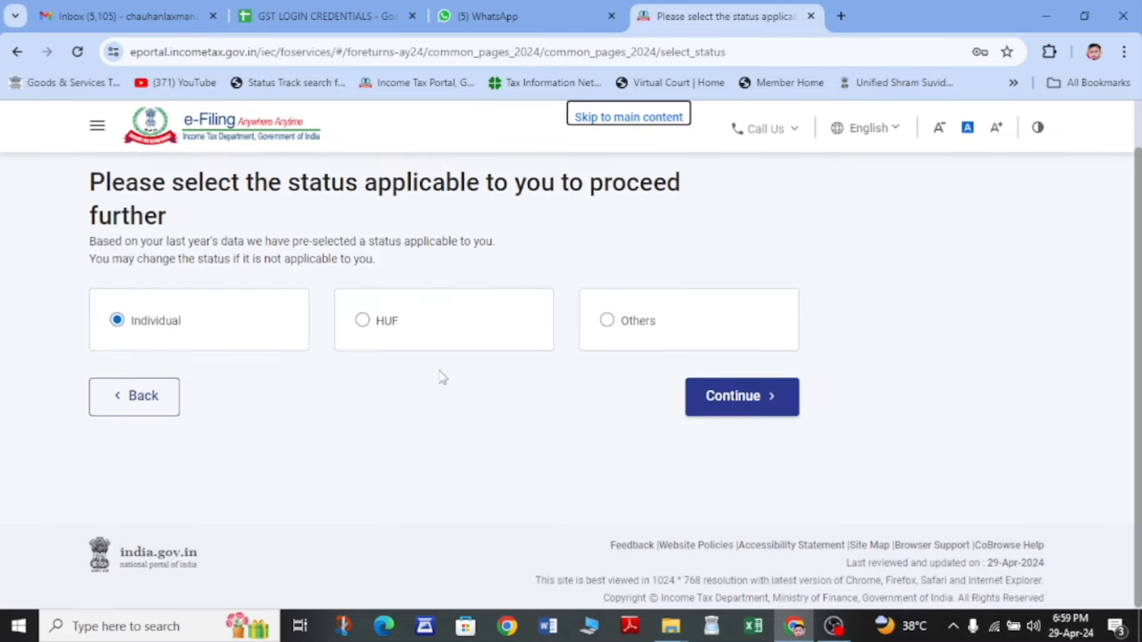
{"action": "left_click", "coordinate": [749, 385]}
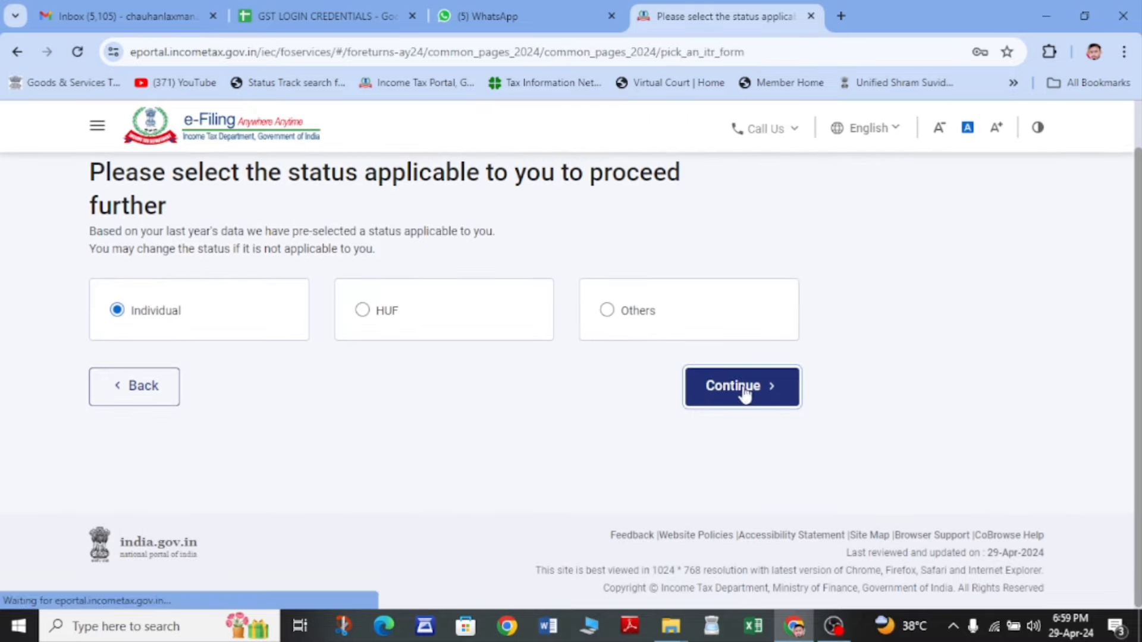
{"action": "scroll", "coordinate": [512, 451], "scroll_direction": "down", "scroll_amount": 2}
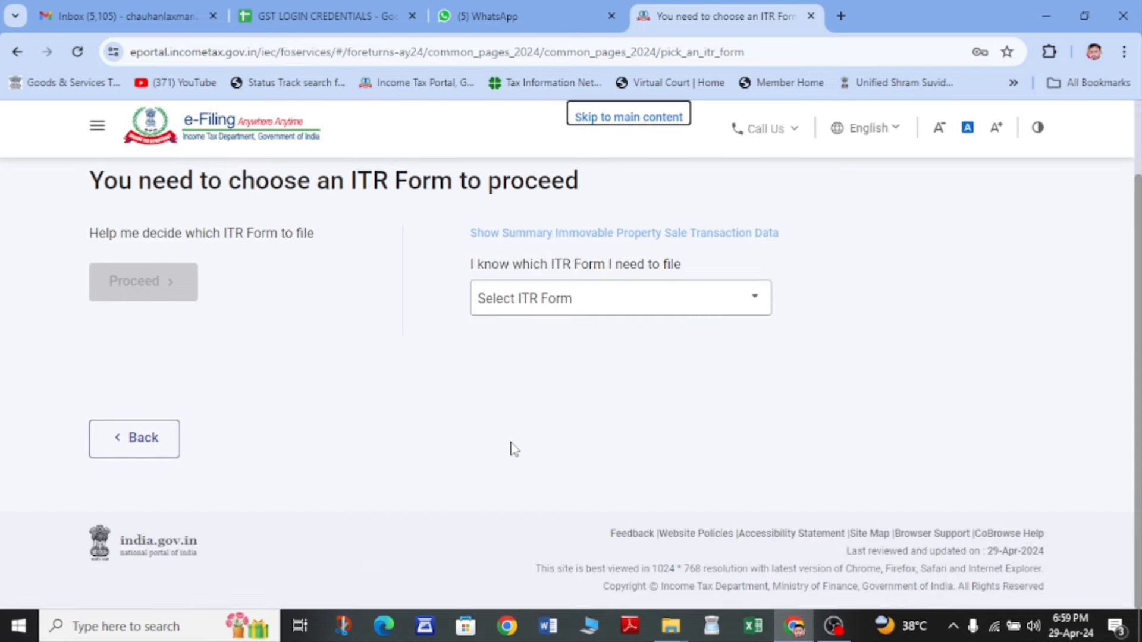
{"action": "left_click", "coordinate": [535, 297]}
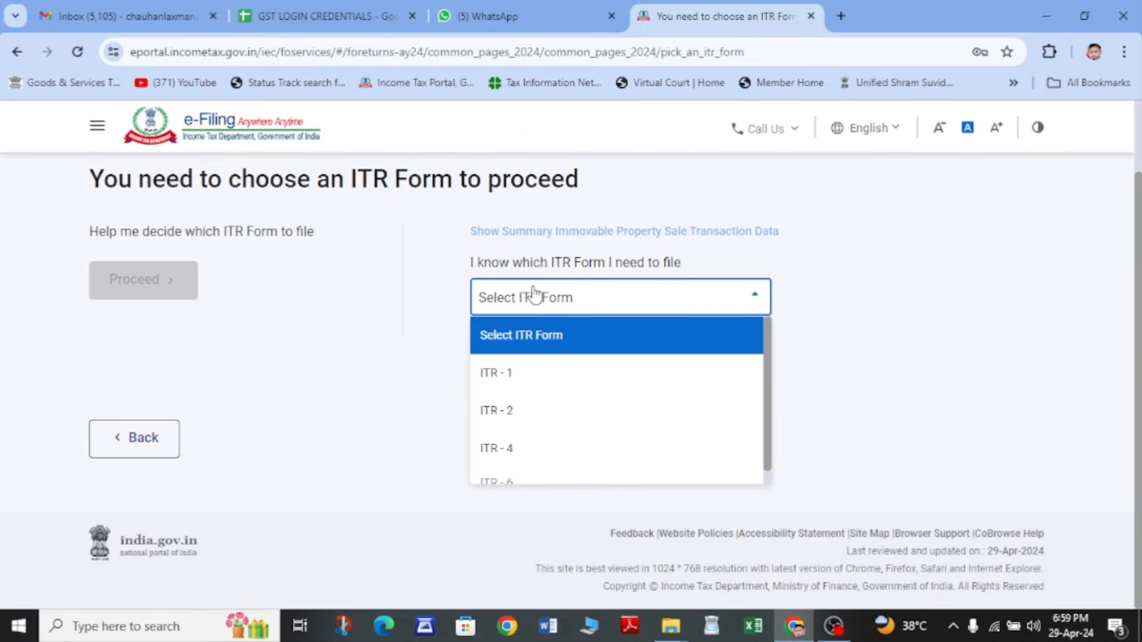
{"action": "left_click", "coordinate": [512, 381]}
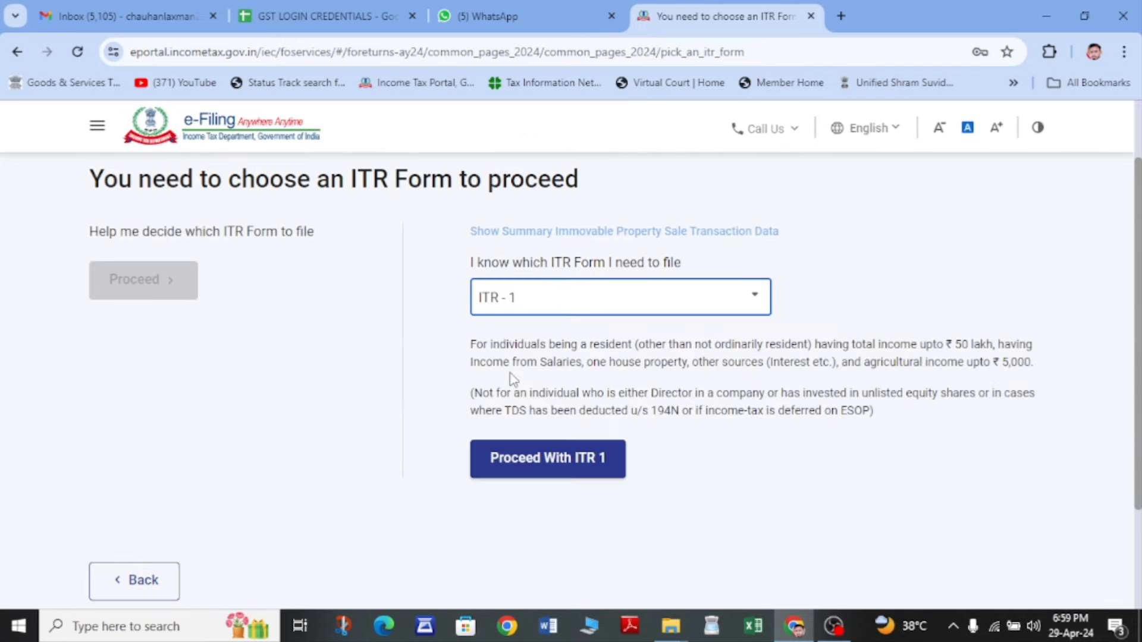
{"action": "left_click", "coordinate": [548, 459]}
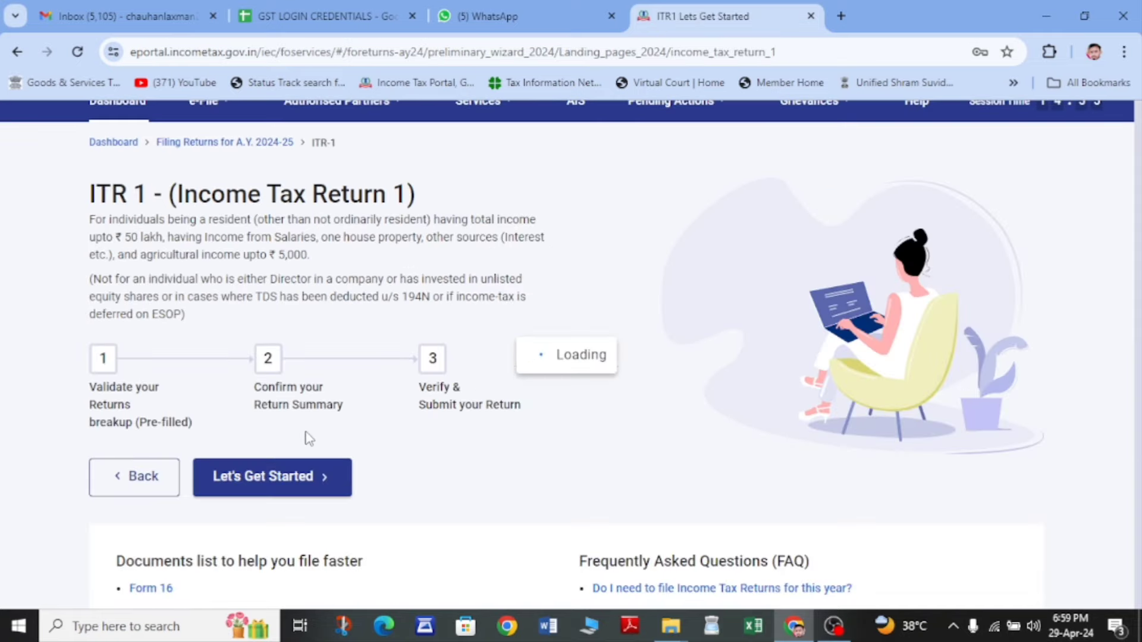
- Begin the ITR 1 filing steps and scroll to the reason-for-filing question
{"action": "scroll", "coordinate": [307, 439], "scroll_direction": "down", "scroll_amount": 3}
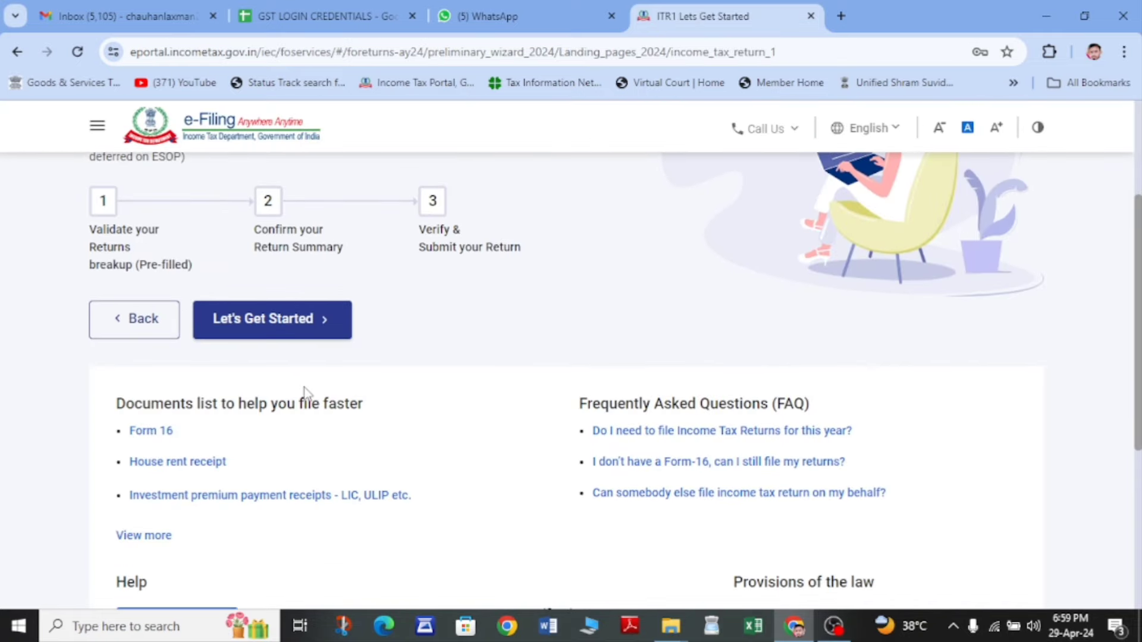
{"action": "left_click", "coordinate": [277, 337]}
{"action": "scroll", "coordinate": [216, 425], "scroll_direction": "down", "scroll_amount": 2}
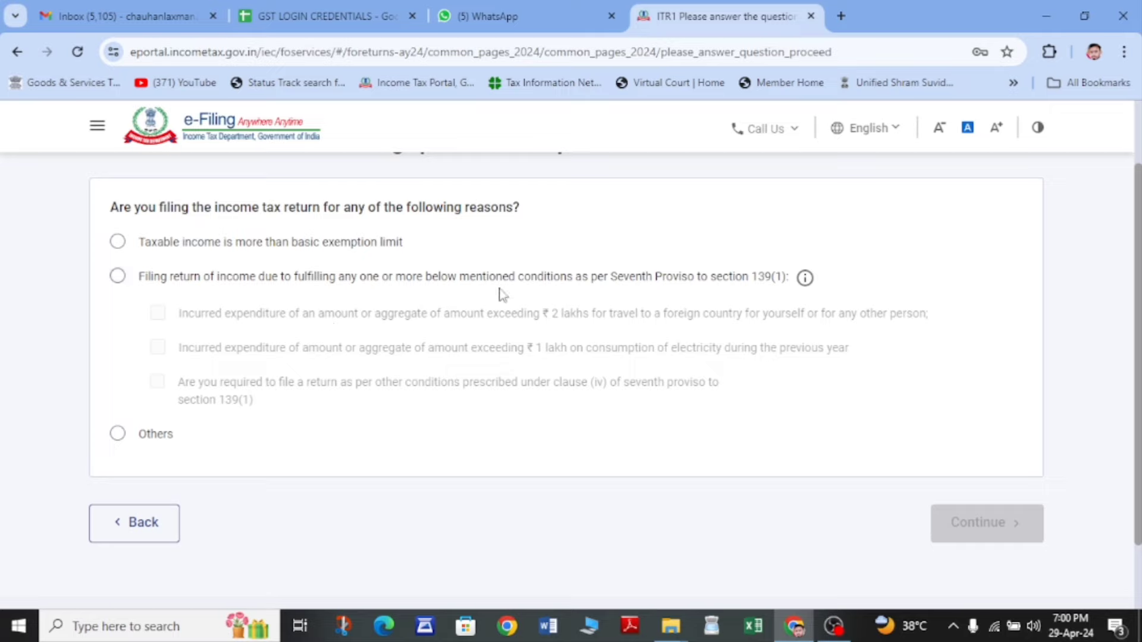
- Record Others as the reason for filing and dismiss the information popup
{"action": "left_click", "coordinate": [117, 435]}
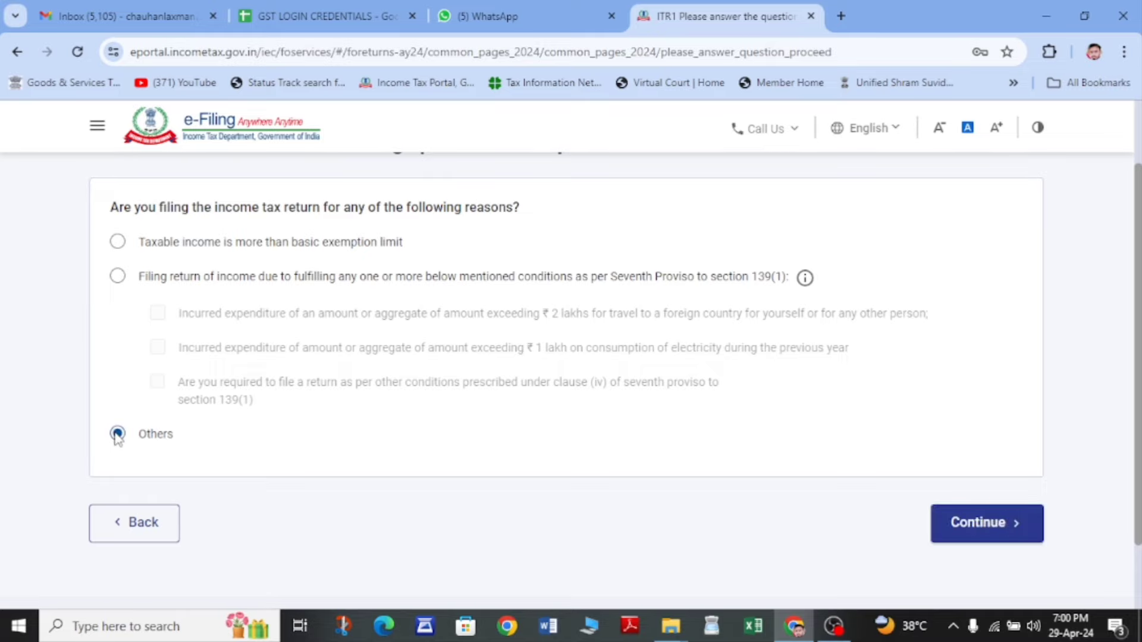
{"action": "left_click", "coordinate": [965, 531]}
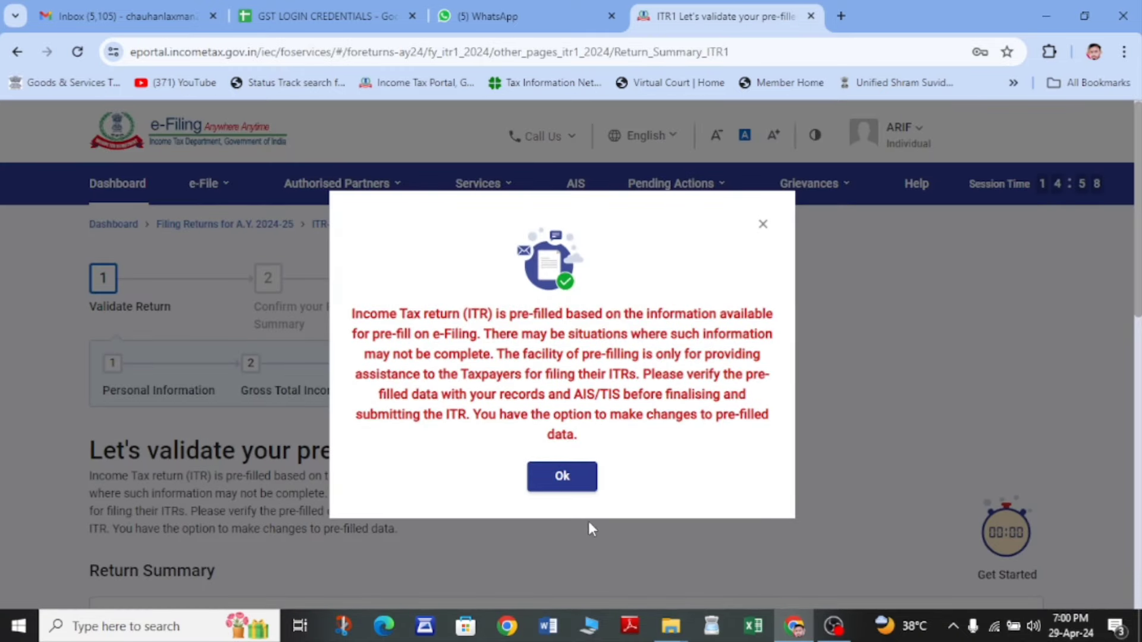
{"action": "left_click", "coordinate": [562, 476]}
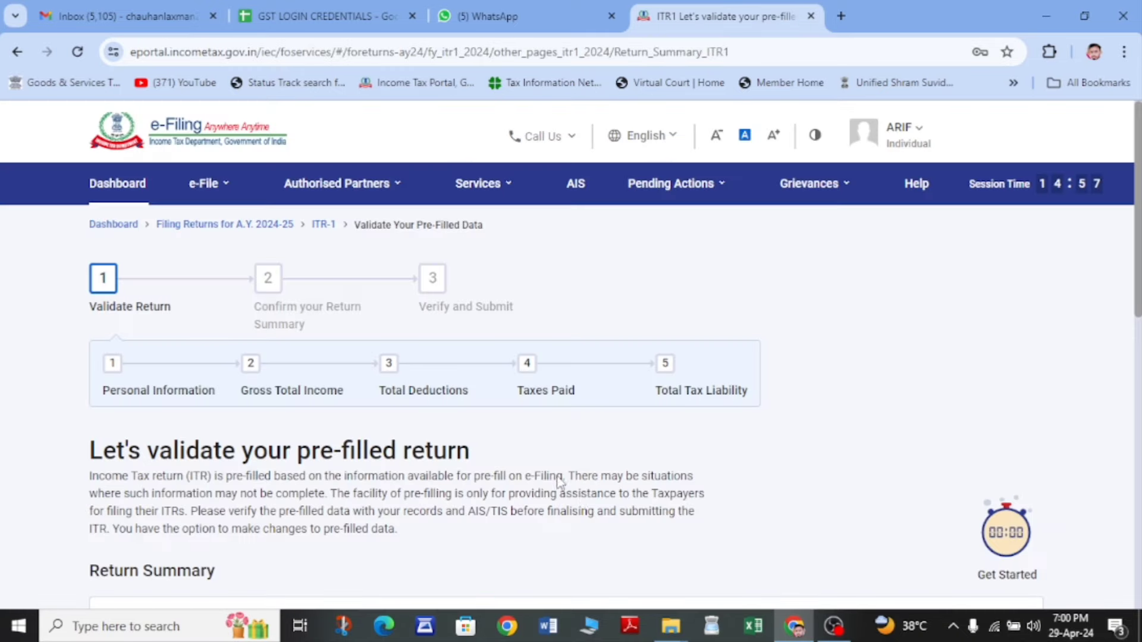
- Open the Personal Information section from the Return Summary for verification
{"action": "scroll", "coordinate": [446, 455], "scroll_direction": "down", "scroll_amount": 5}
{"action": "scroll", "coordinate": [548, 430], "scroll_direction": "down", "scroll_amount": 2}
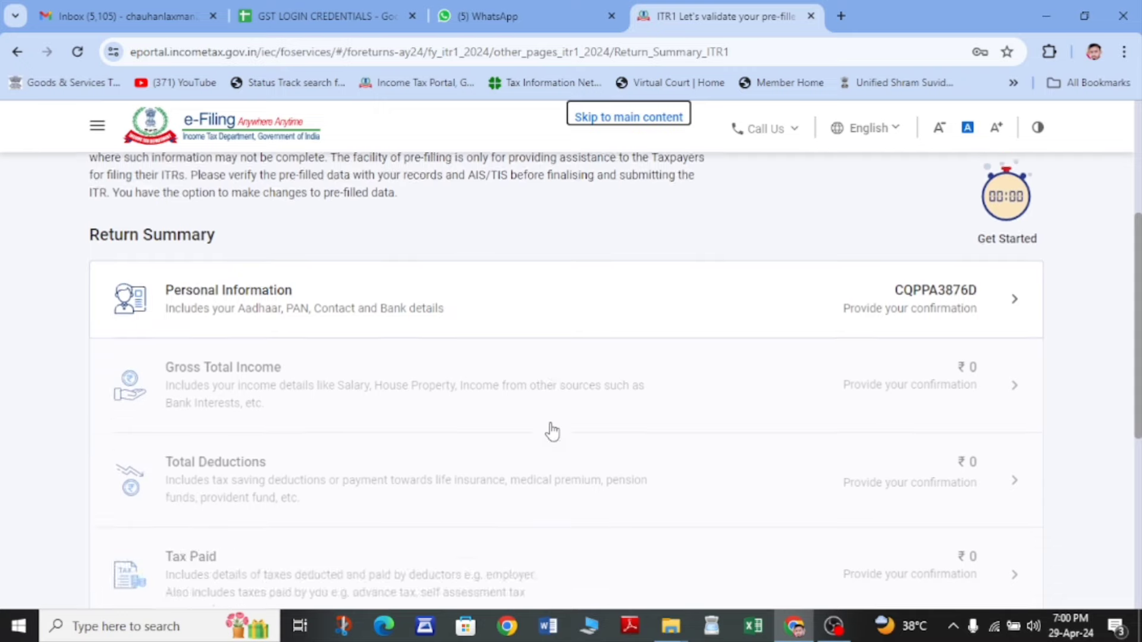
{"action": "scroll", "coordinate": [359, 525], "scroll_direction": "down", "scroll_amount": 5}
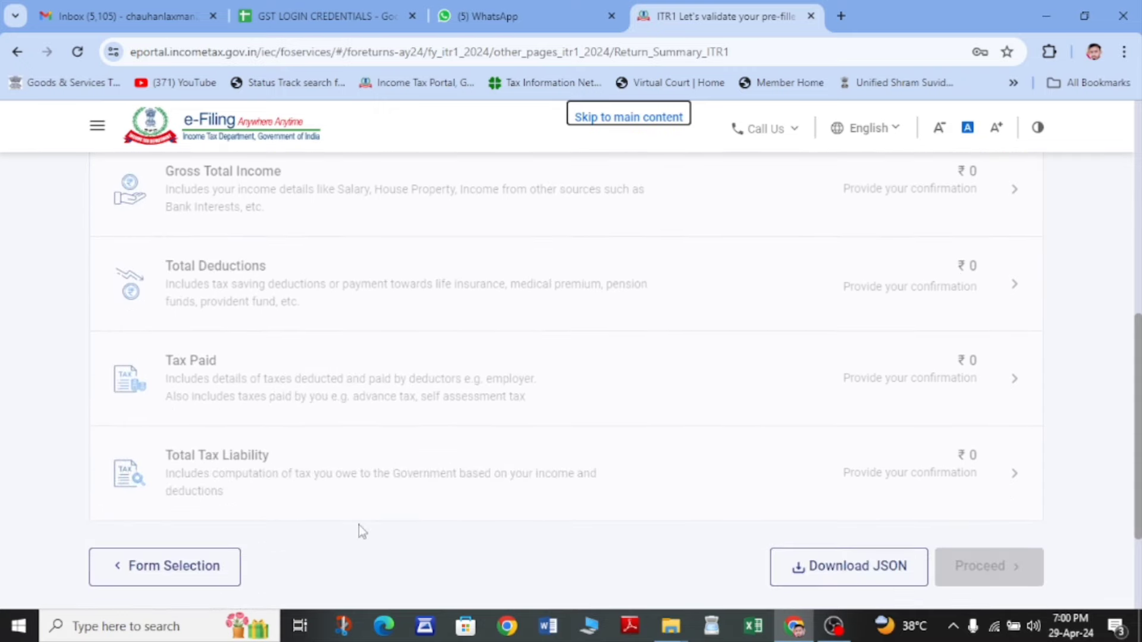
{"action": "scroll", "coordinate": [379, 418], "scroll_direction": "up", "scroll_amount": 5}
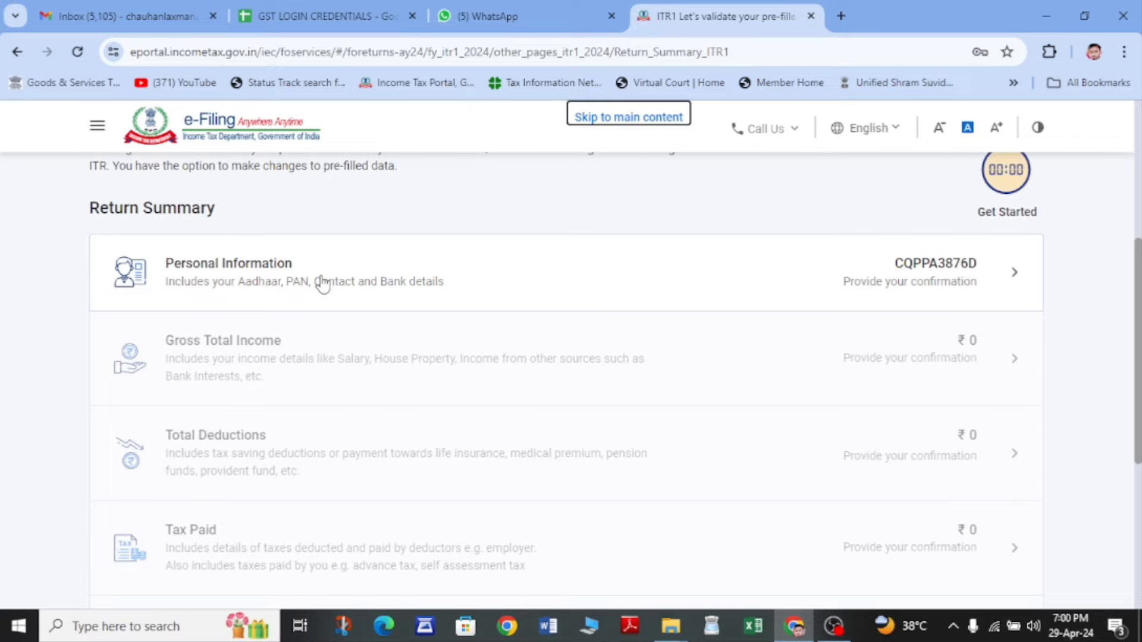
{"action": "left_click", "coordinate": [238, 280]}
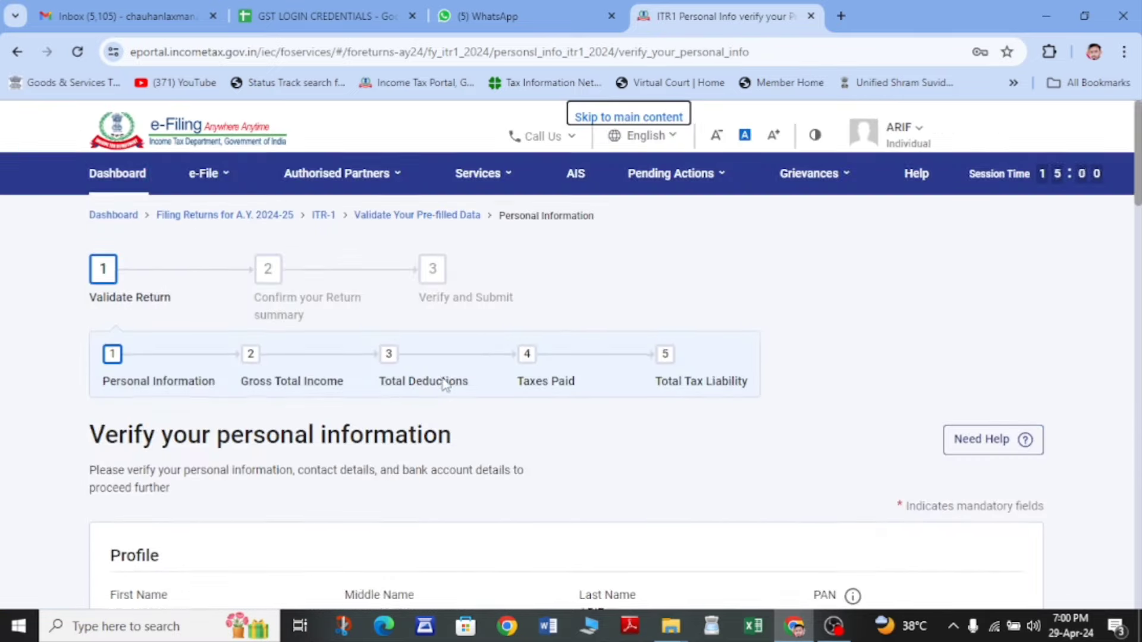
{"action": "scroll", "coordinate": [365, 448], "scroll_direction": "down", "scroll_amount": 6}
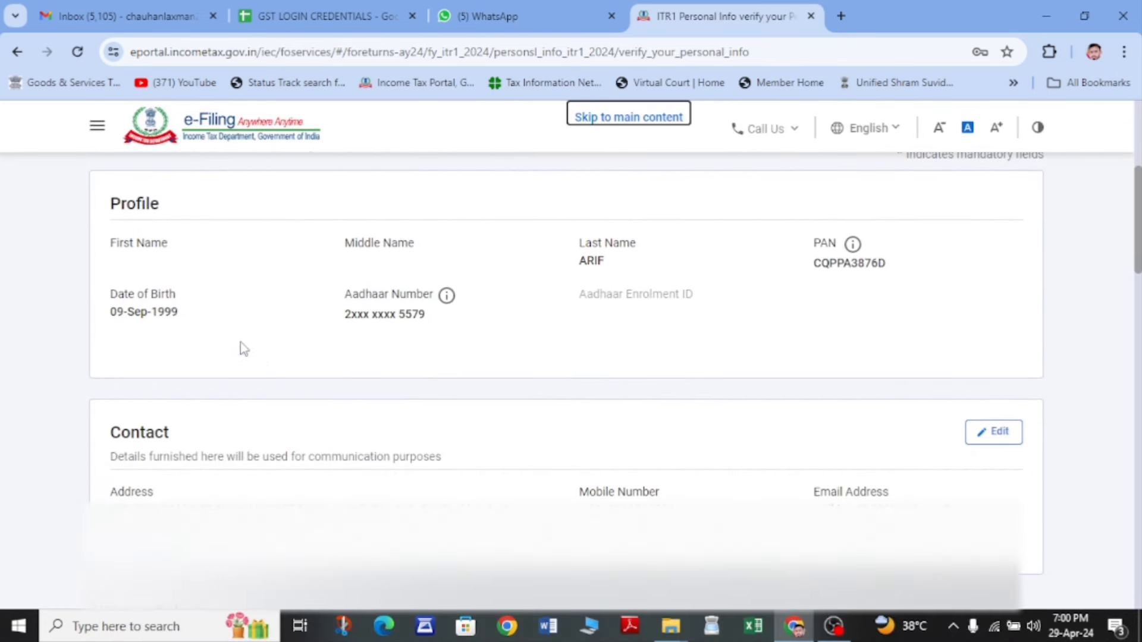
{"action": "scroll", "coordinate": [376, 330], "scroll_direction": "down", "scroll_amount": 3}
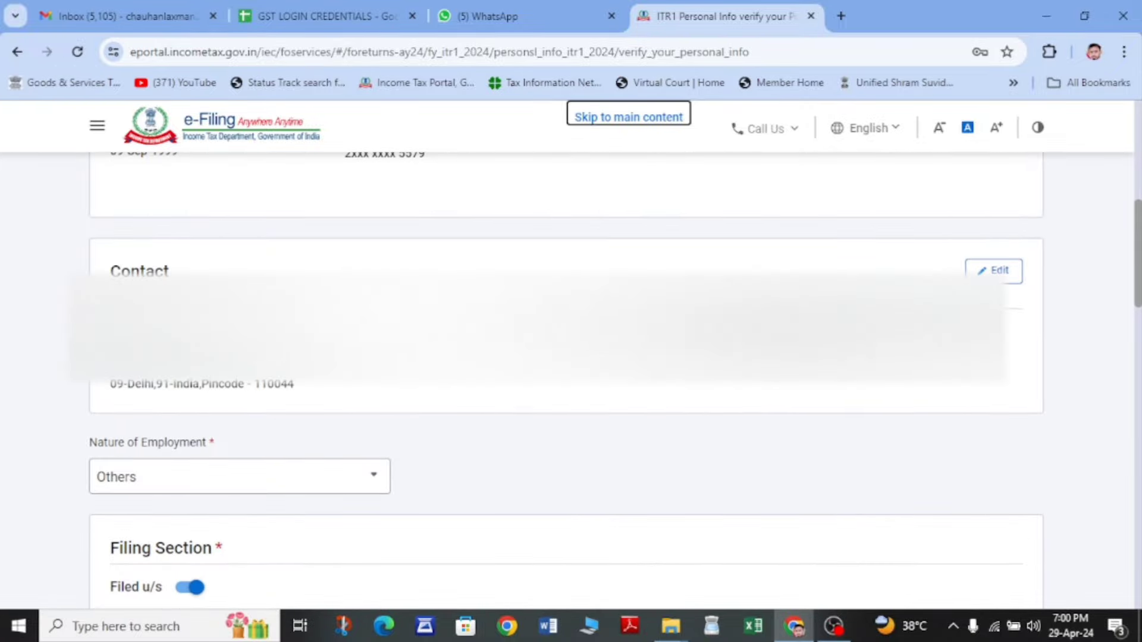
{"action": "scroll", "coordinate": [609, 373], "scroll_direction": "down", "scroll_amount": 1}
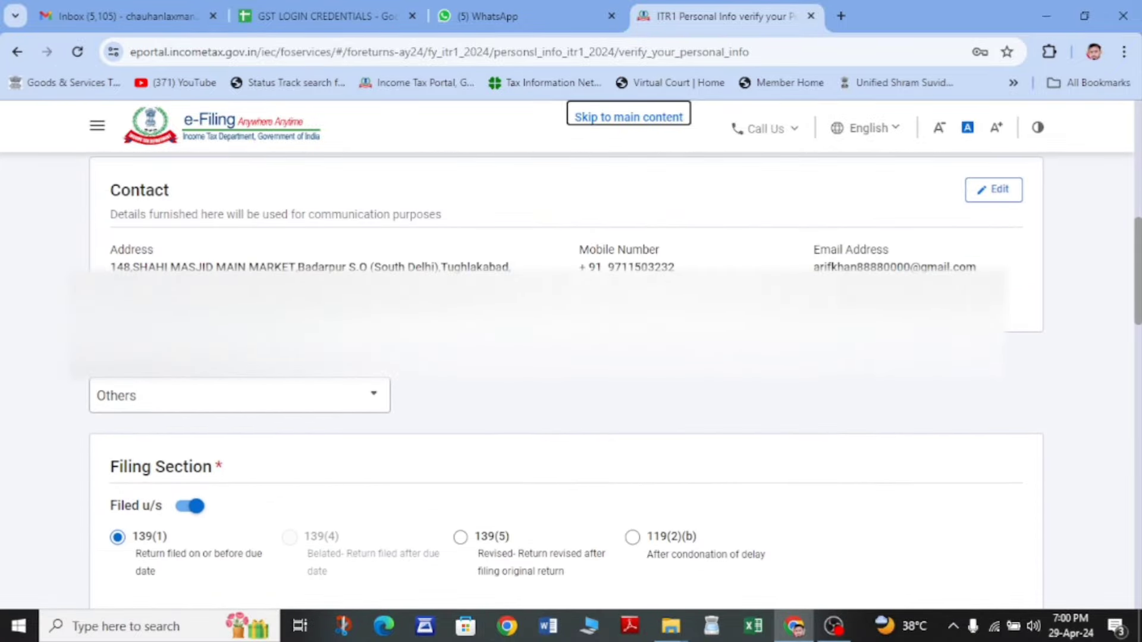
{"action": "scroll", "coordinate": [392, 268], "scroll_direction": "down", "scroll_amount": 3}
{"action": "scroll", "coordinate": [393, 268], "scroll_direction": "up", "scroll_amount": 1}
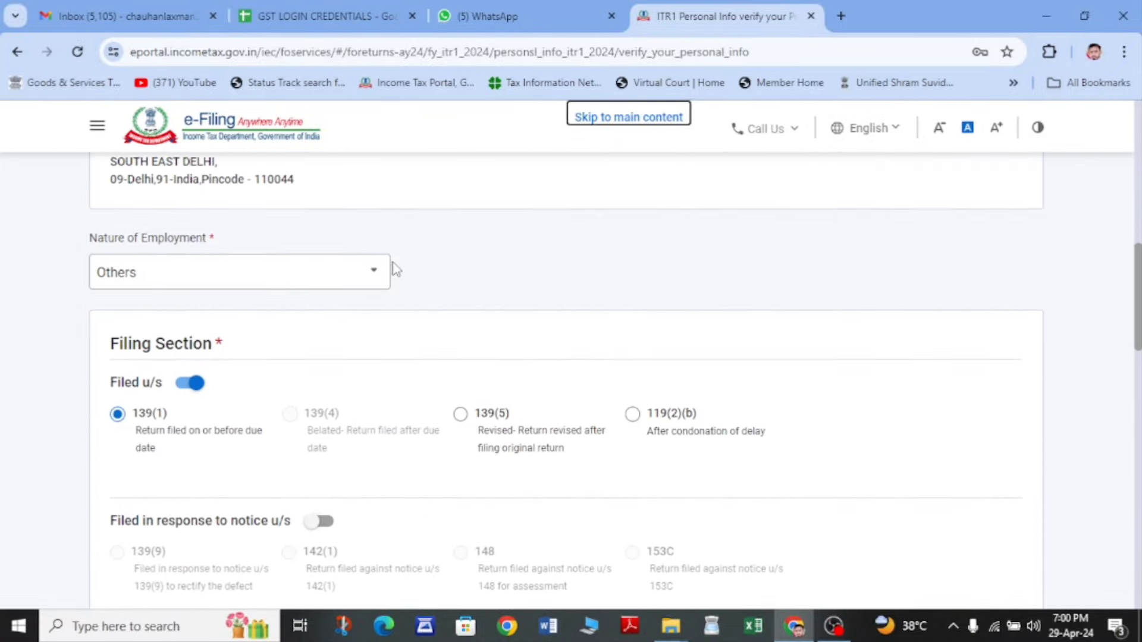
{"action": "left_click", "coordinate": [213, 288]}
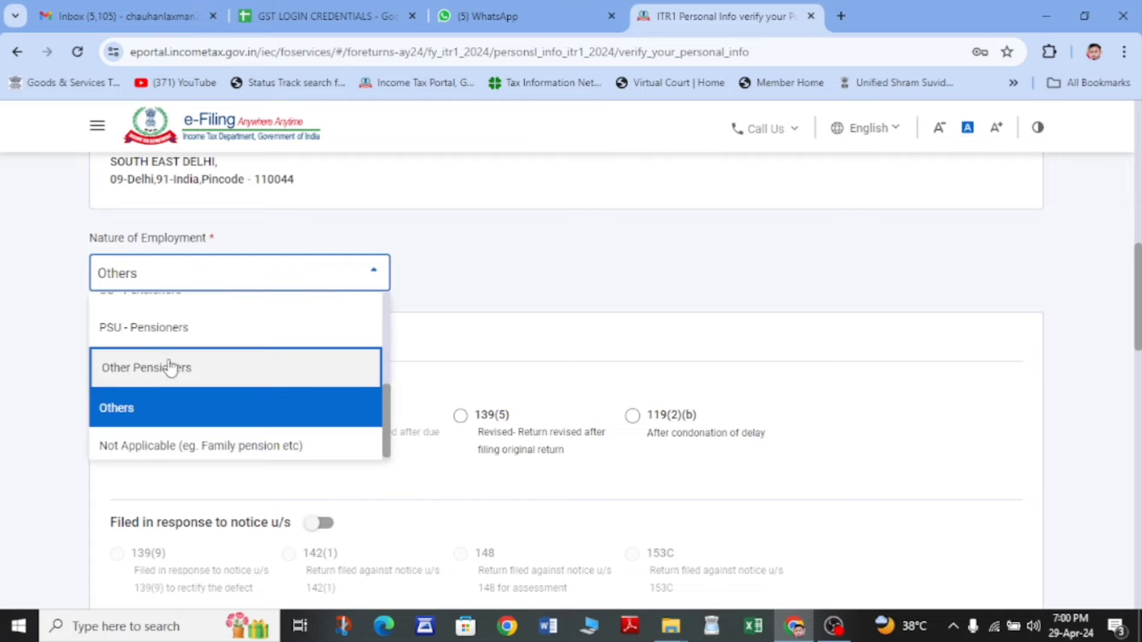
{"action": "scroll", "coordinate": [188, 369], "scroll_direction": "up", "scroll_amount": 5}
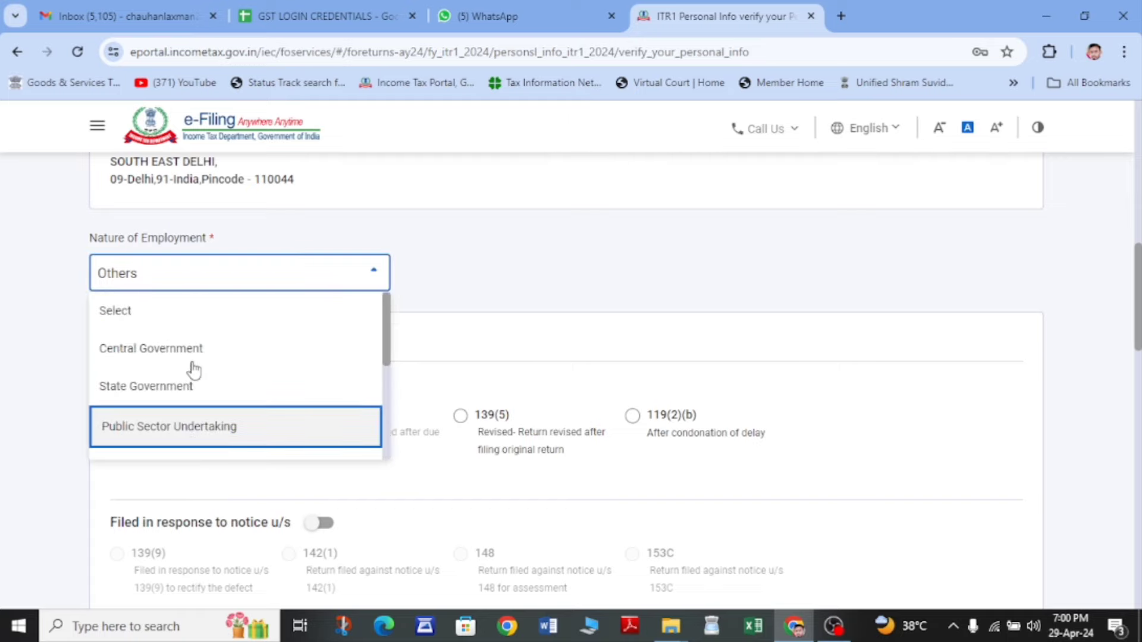
{"action": "left_click", "coordinate": [552, 282]}
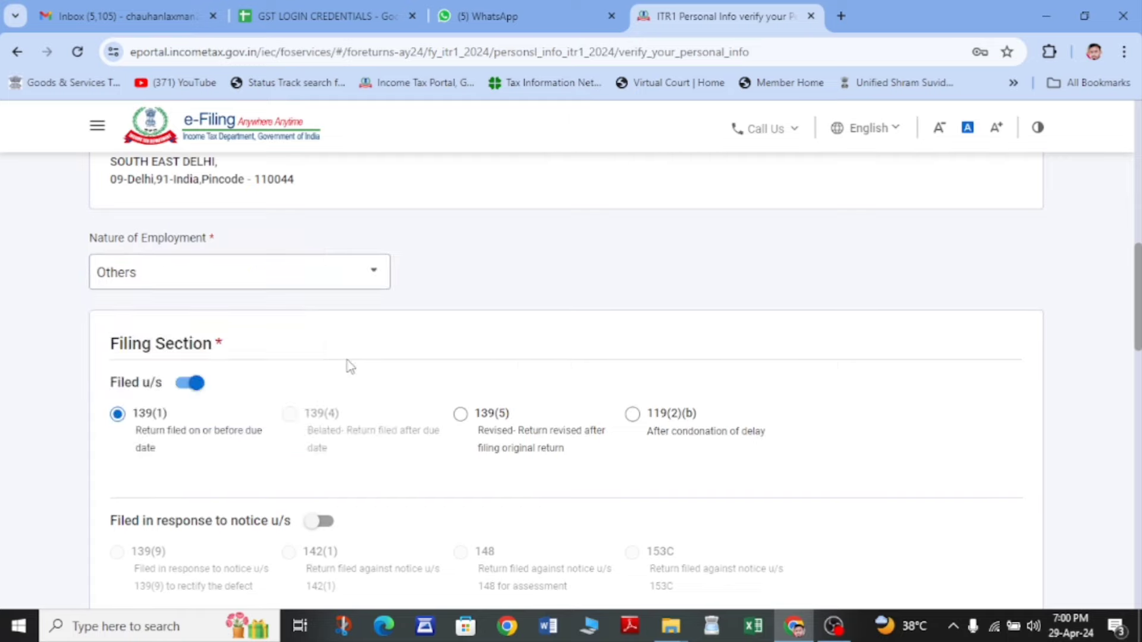
{"action": "scroll", "coordinate": [351, 366], "scroll_direction": "down", "scroll_amount": 2}
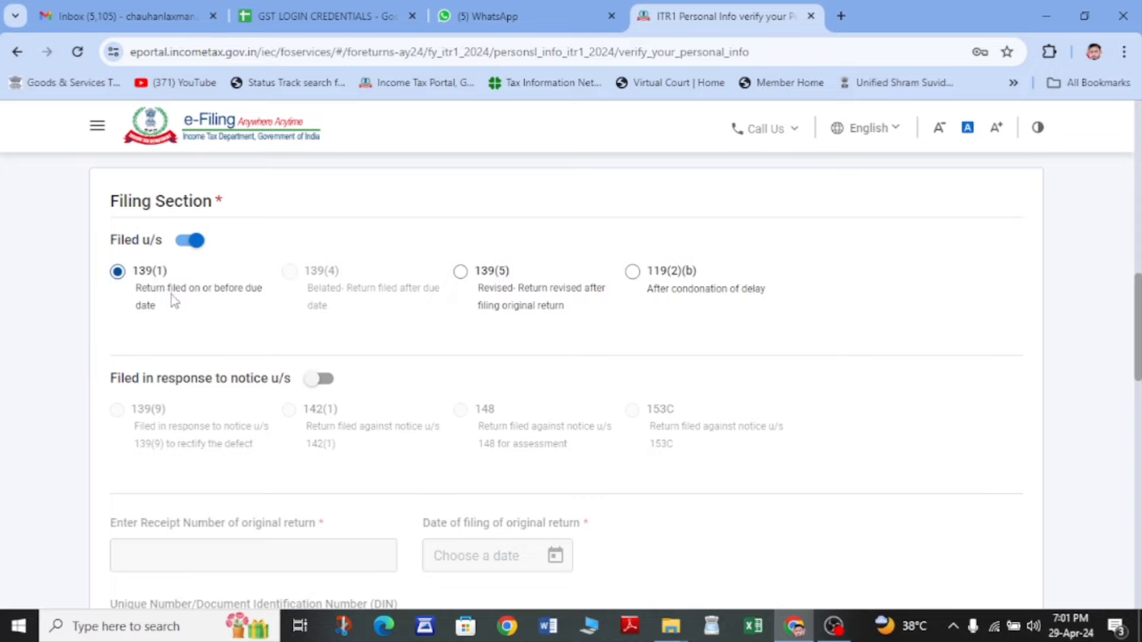
{"action": "scroll", "coordinate": [279, 303], "scroll_direction": "down", "scroll_amount": 2}
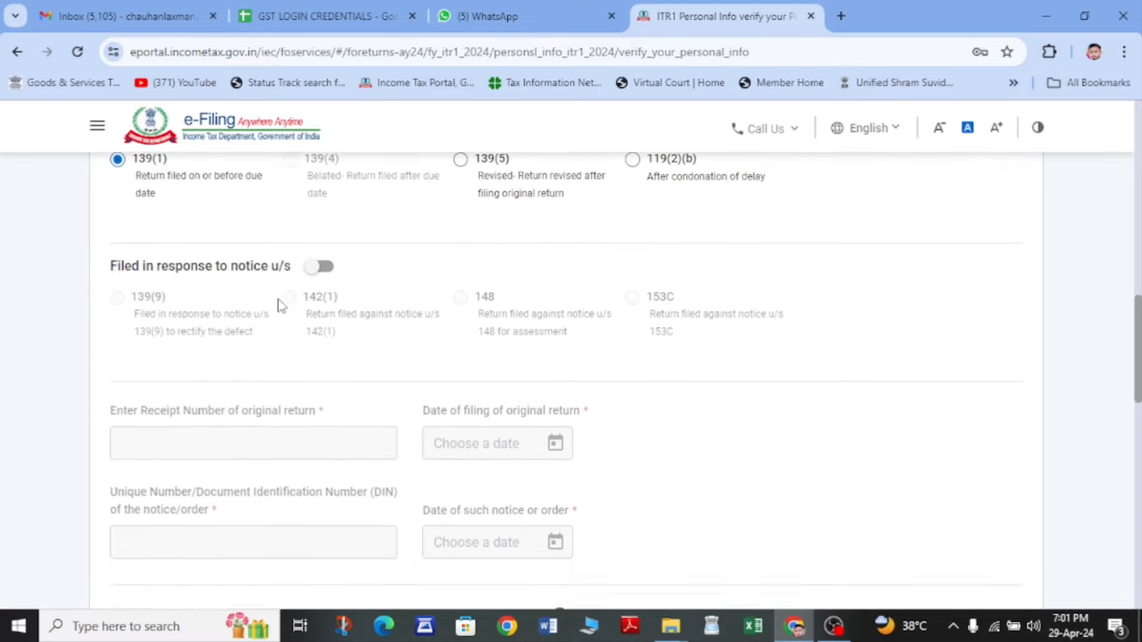
{"action": "scroll", "coordinate": [282, 306], "scroll_direction": "down", "scroll_amount": 6}
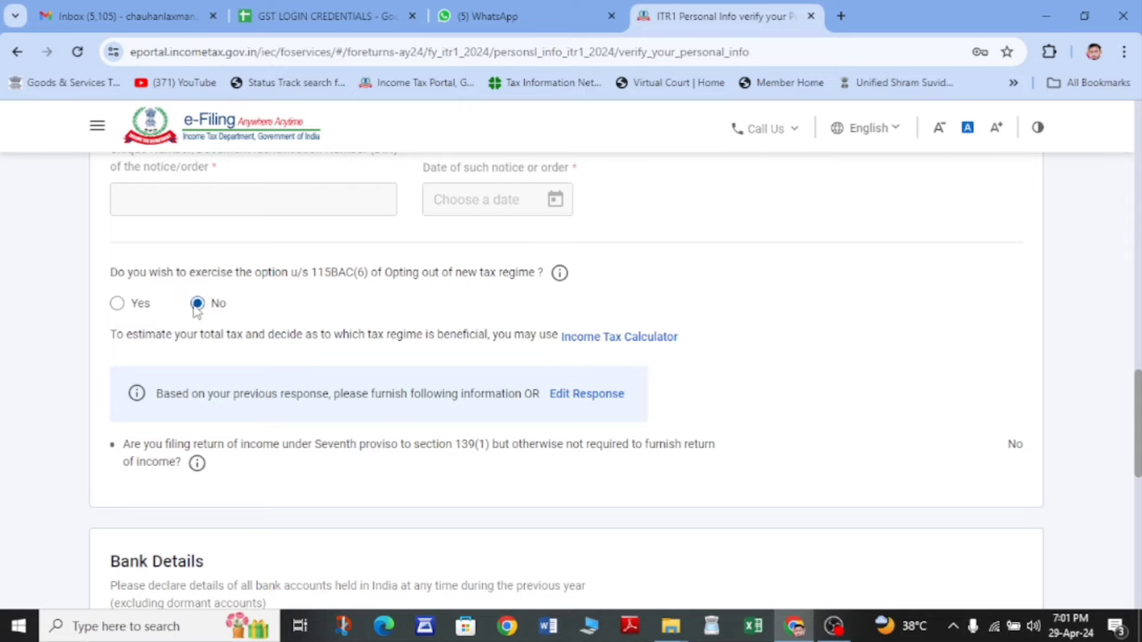
- Review the tax regime and bank details, then confirm the personal information
{"action": "scroll", "coordinate": [214, 318], "scroll_direction": "down", "scroll_amount": 4}
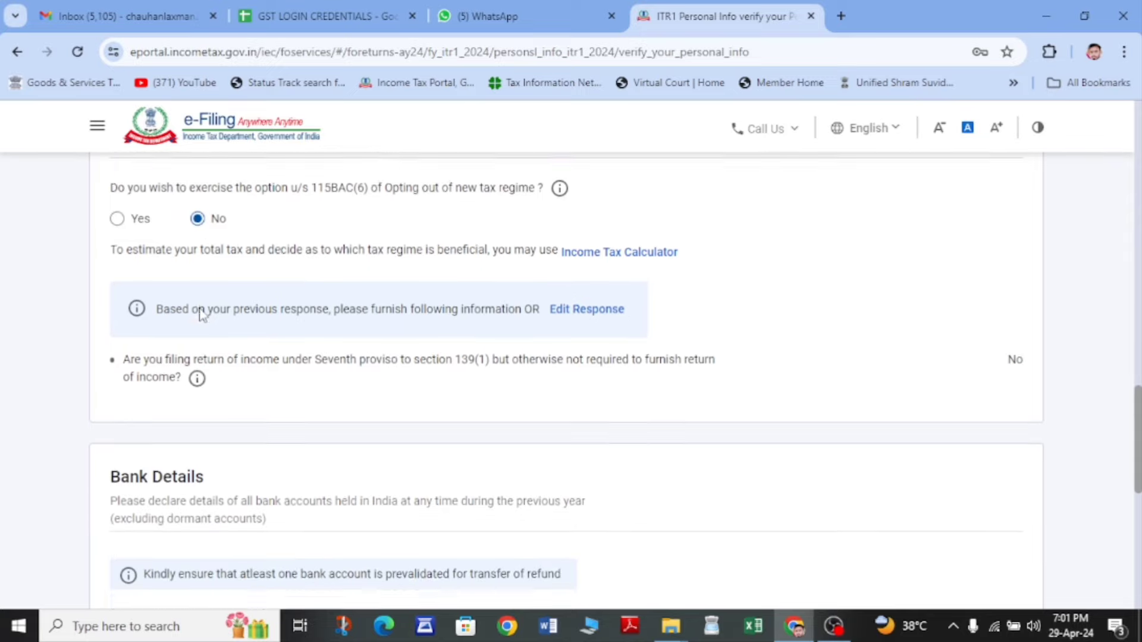
{"action": "scroll", "coordinate": [199, 311], "scroll_direction": "up", "scroll_amount": 4}
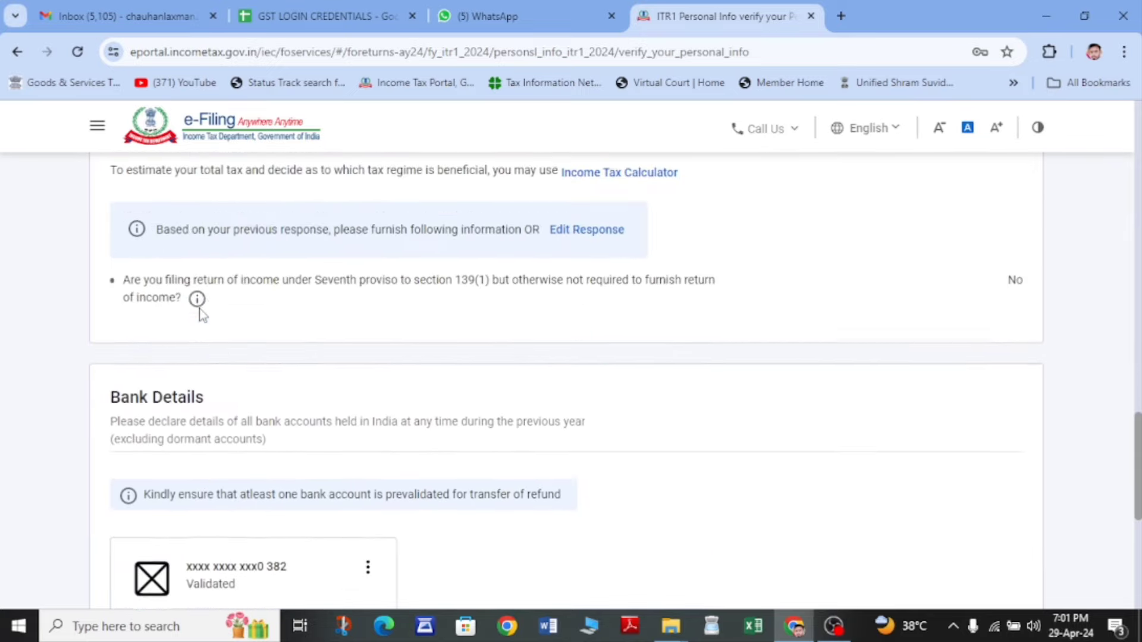
{"action": "scroll", "coordinate": [203, 315], "scroll_direction": "down", "scroll_amount": 8}
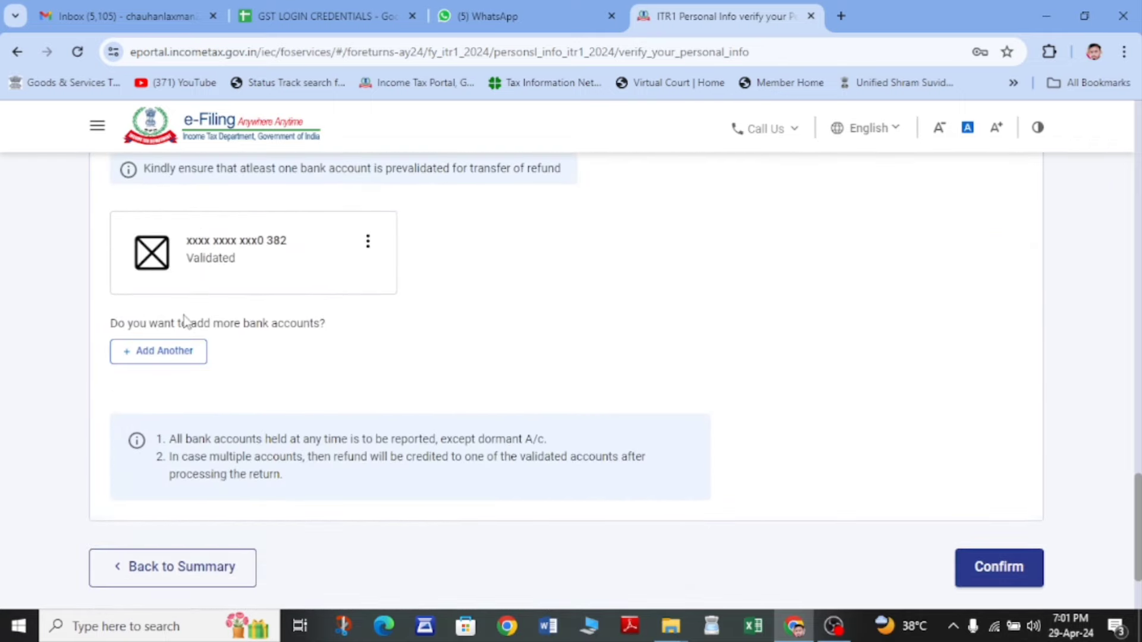
{"action": "scroll", "coordinate": [185, 321], "scroll_direction": "up", "scroll_amount": 2}
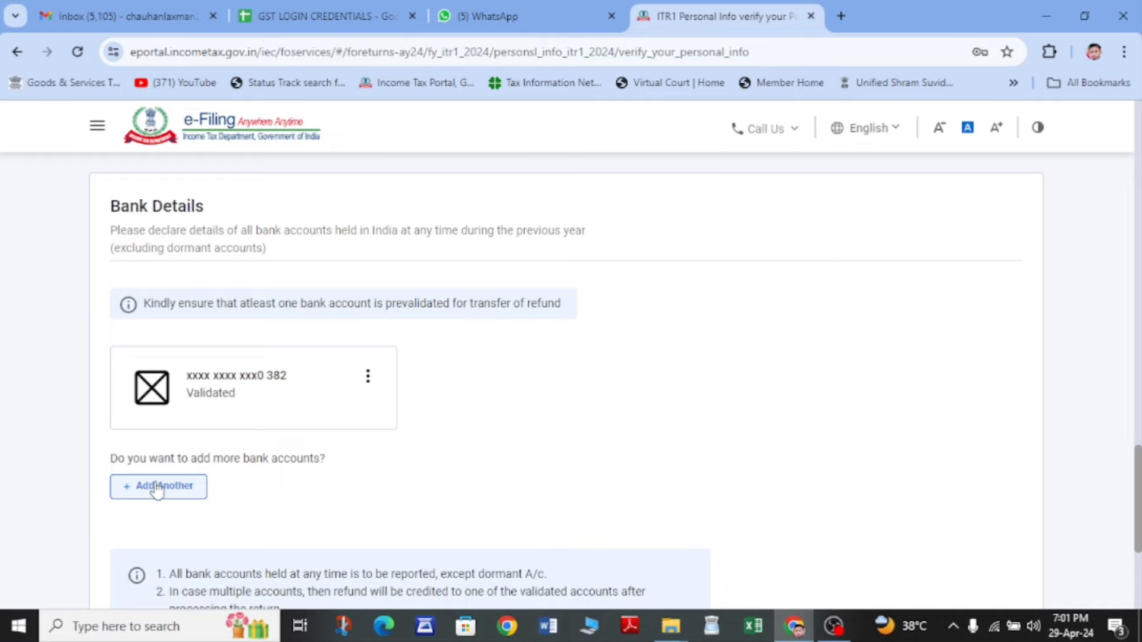
{"action": "scroll", "coordinate": [275, 451], "scroll_direction": "down", "scroll_amount": 2}
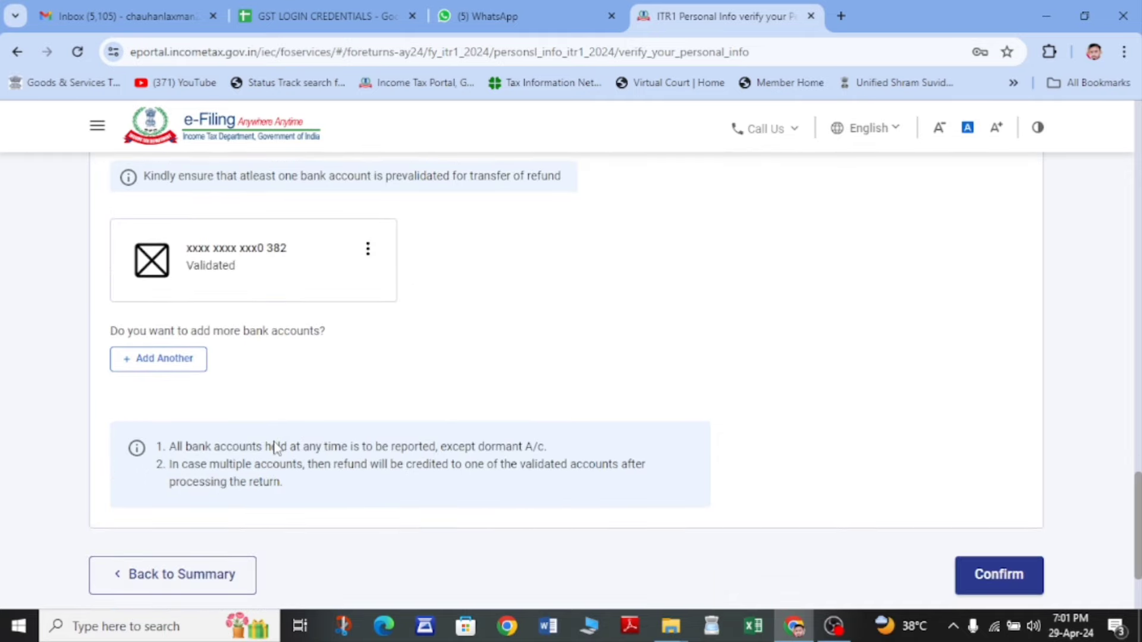
{"action": "scroll", "coordinate": [274, 449], "scroll_direction": "down", "scroll_amount": 2}
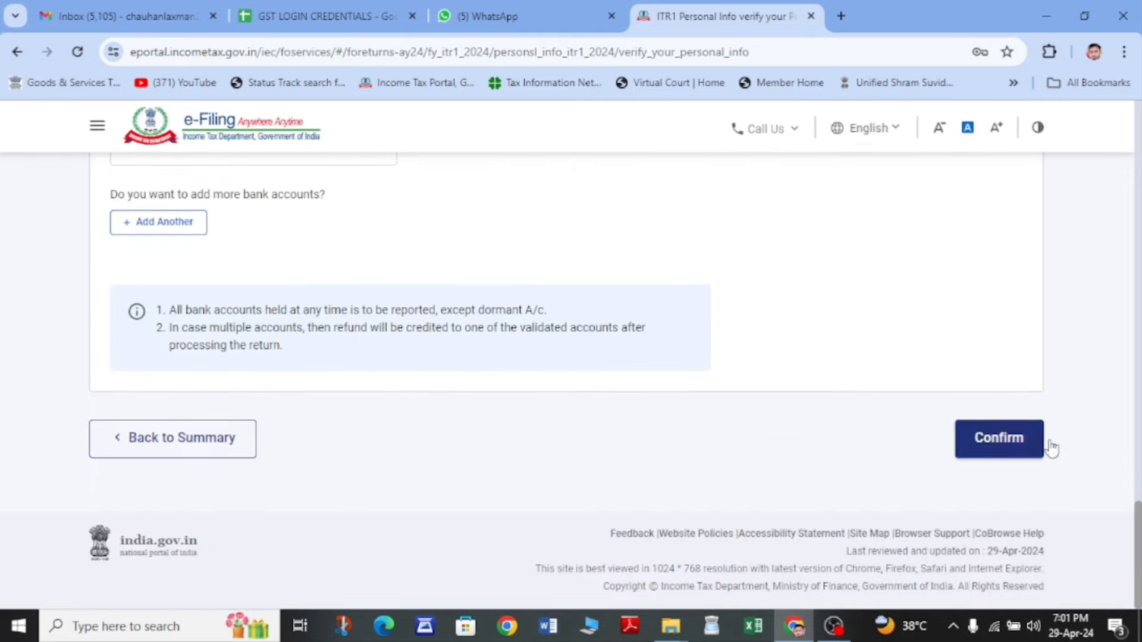
{"action": "left_click", "coordinate": [1002, 454]}
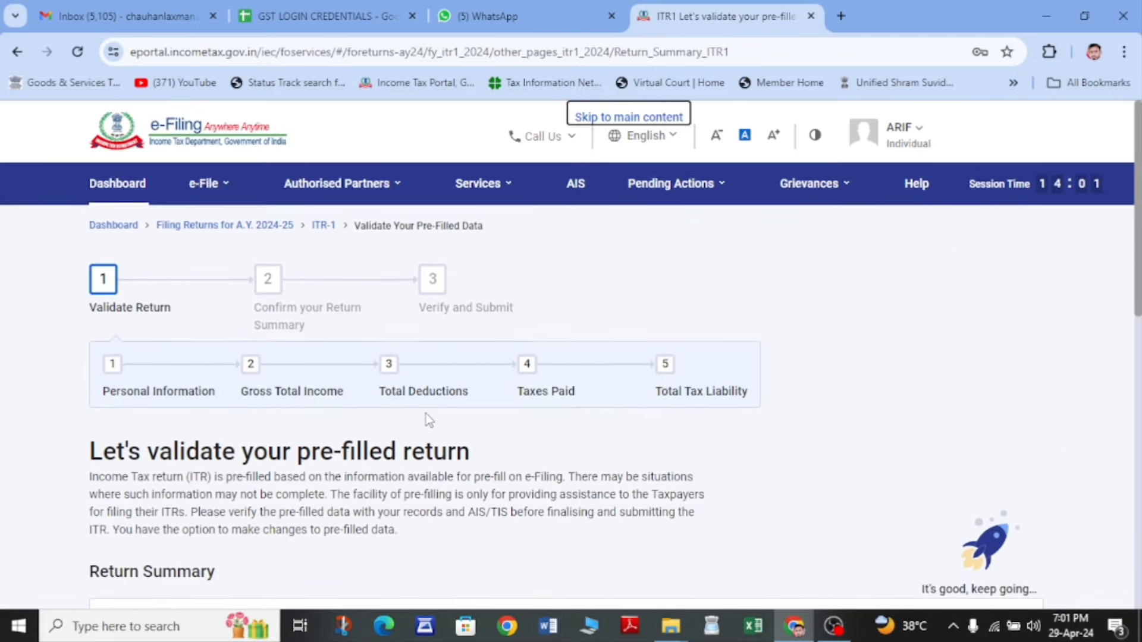
- Open Gross Total Income and read through the salary exemption questions
{"action": "scroll", "coordinate": [426, 416], "scroll_direction": "down", "scroll_amount": 5}
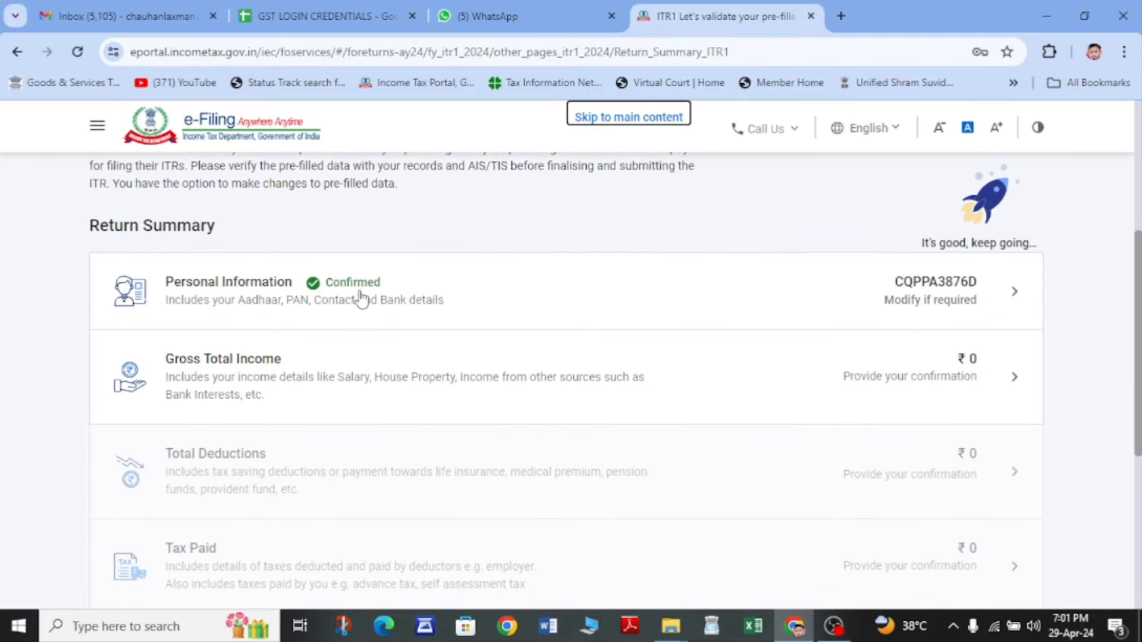
{"action": "left_click", "coordinate": [235, 383]}
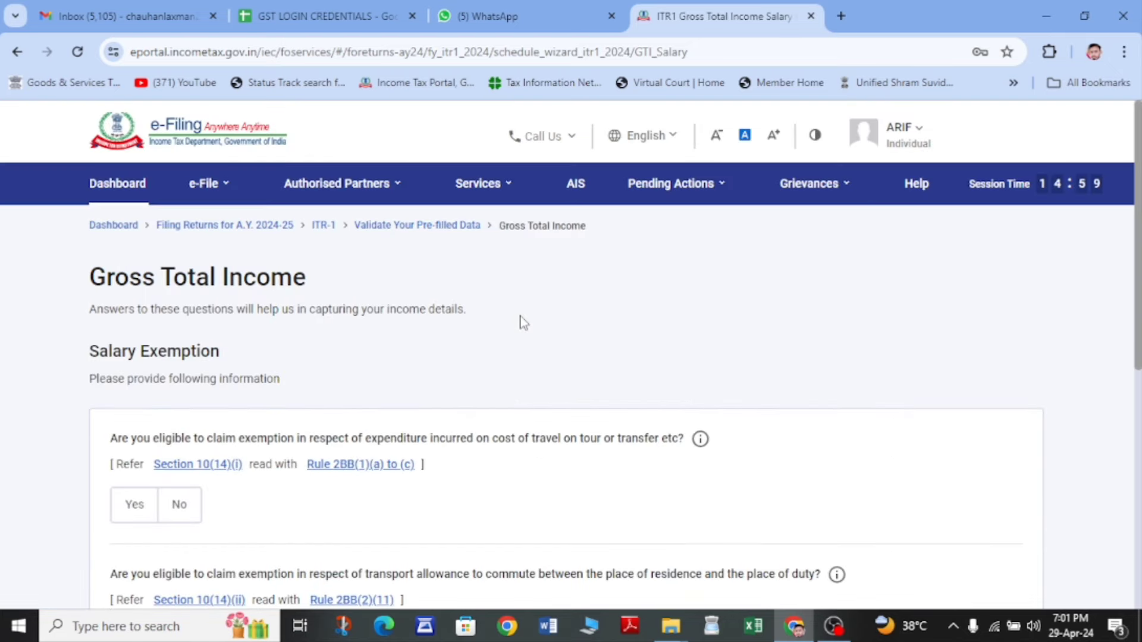
{"action": "scroll", "coordinate": [522, 322], "scroll_direction": "down", "scroll_amount": 4}
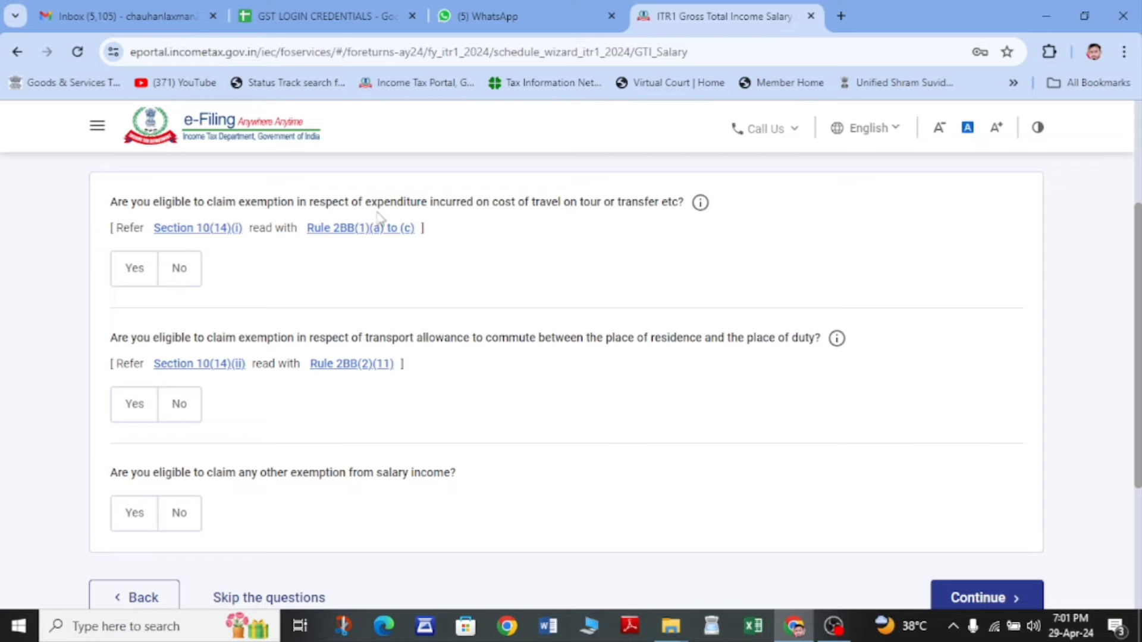
{"action": "left_click_drag", "start_coordinate": [388, 207], "coordinate": [581, 206]}
{"action": "left_click", "coordinate": [606, 214]}
{"action": "scroll", "coordinate": [494, 277], "scroll_direction": "down", "scroll_amount": 1}
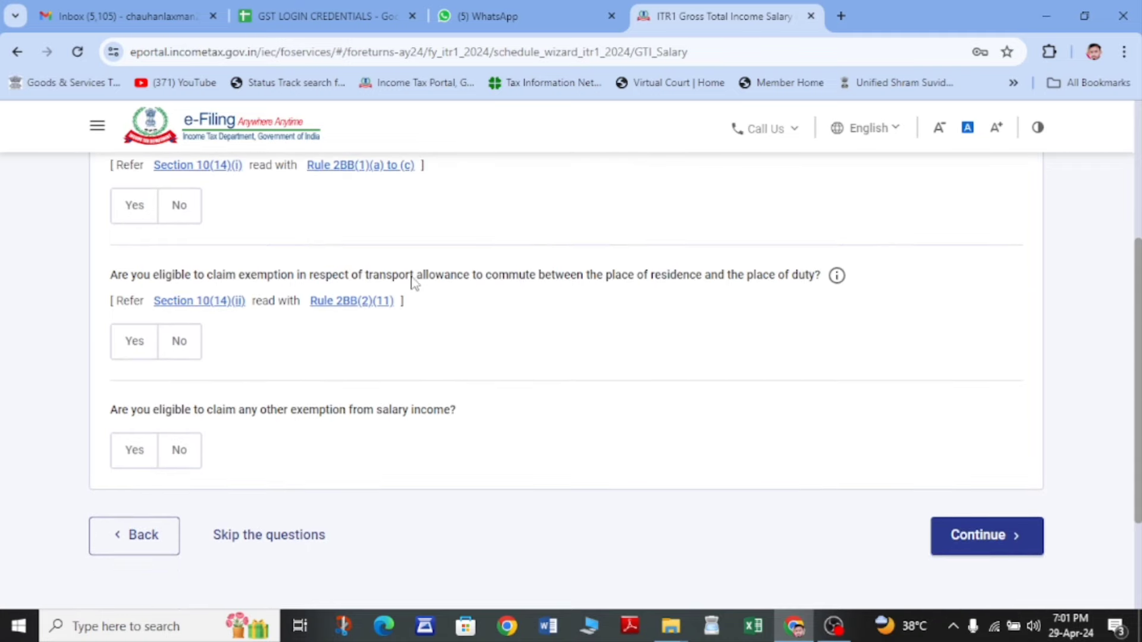
{"action": "left_click_drag", "start_coordinate": [404, 280], "coordinate": [558, 284]}
{"action": "scroll", "coordinate": [558, 284], "scroll_direction": "down", "scroll_amount": 2}
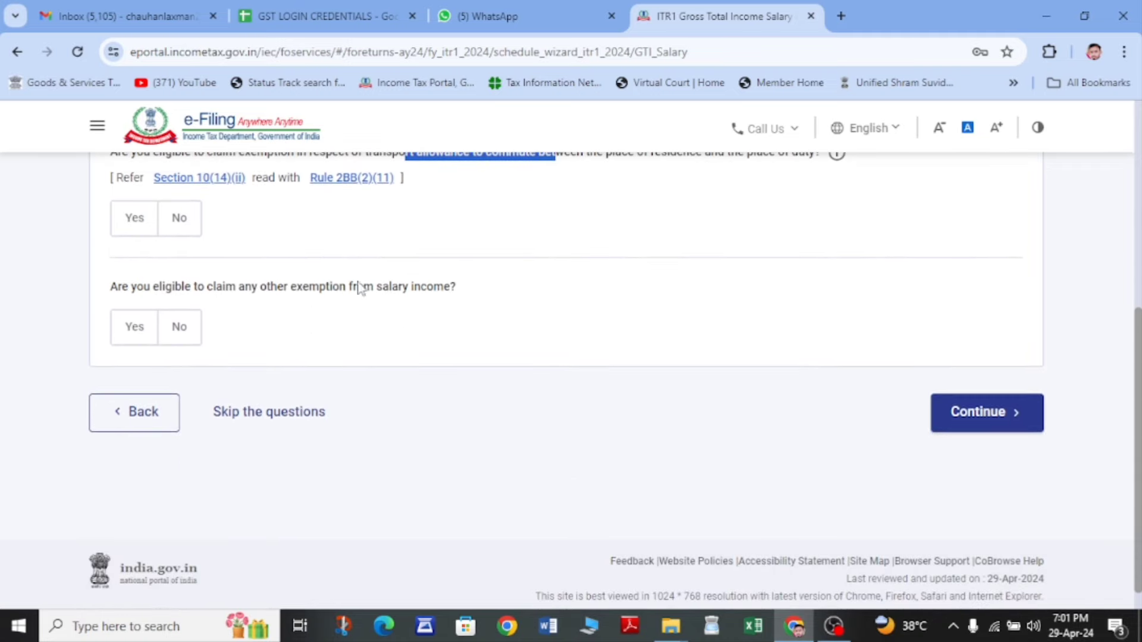
{"action": "left_click_drag", "start_coordinate": [243, 287], "coordinate": [441, 286]}
{"action": "left_click", "coordinate": [442, 286]}
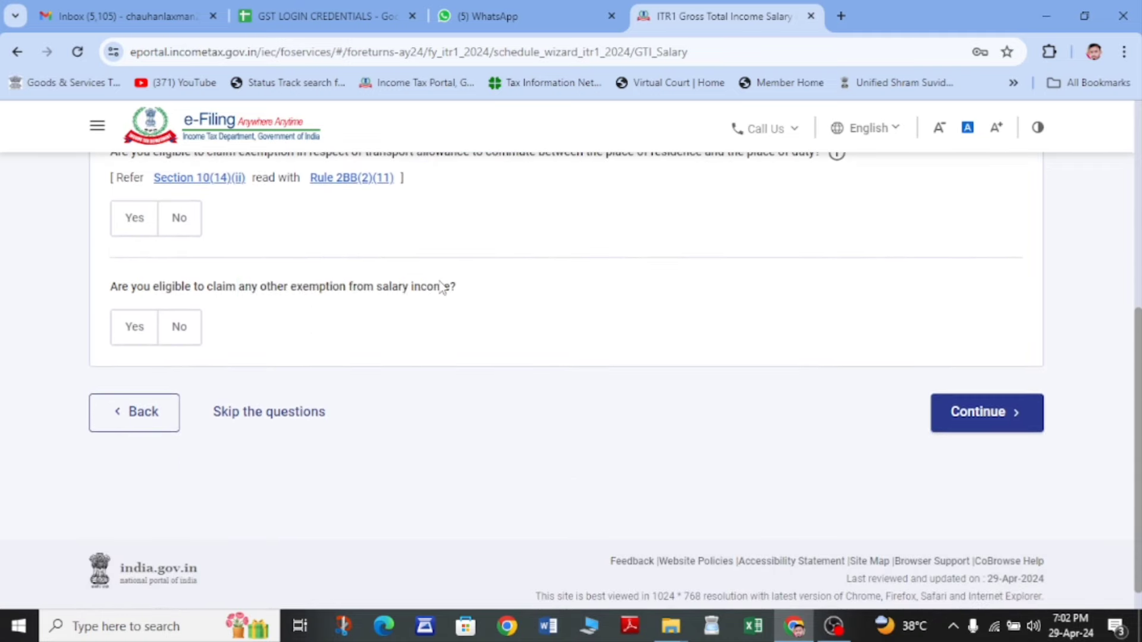
{"action": "scroll", "coordinate": [416, 289], "scroll_direction": "up", "scroll_amount": 2}
- Answer No to the travel exemption question, then skip the remaining exemption questions
{"action": "left_click", "coordinate": [136, 241]}
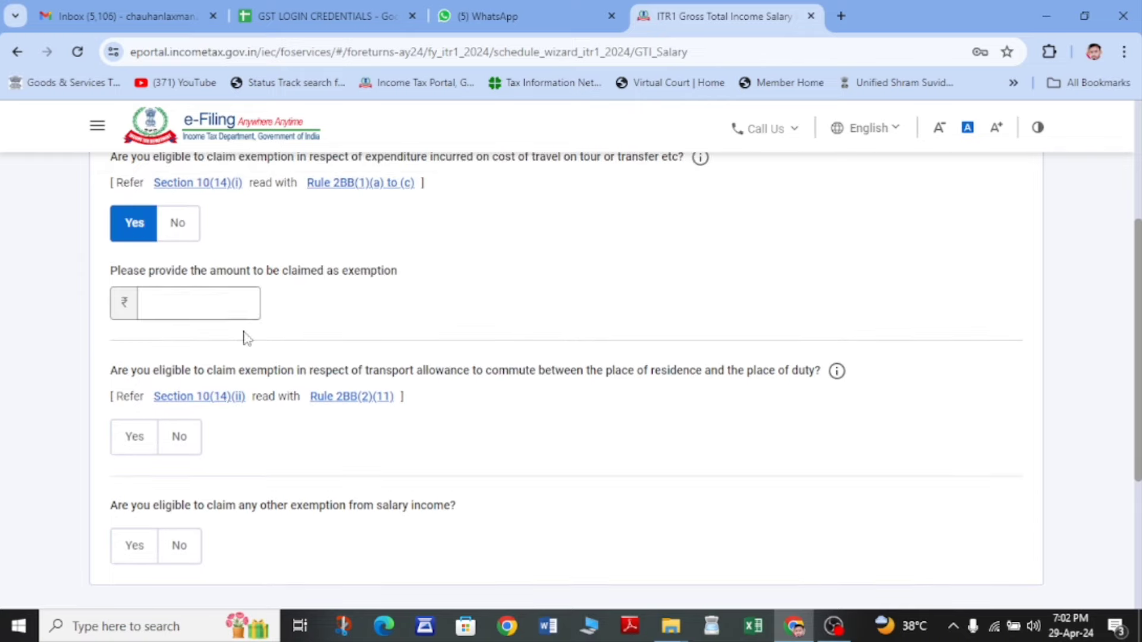
{"action": "left_click", "coordinate": [176, 238]}
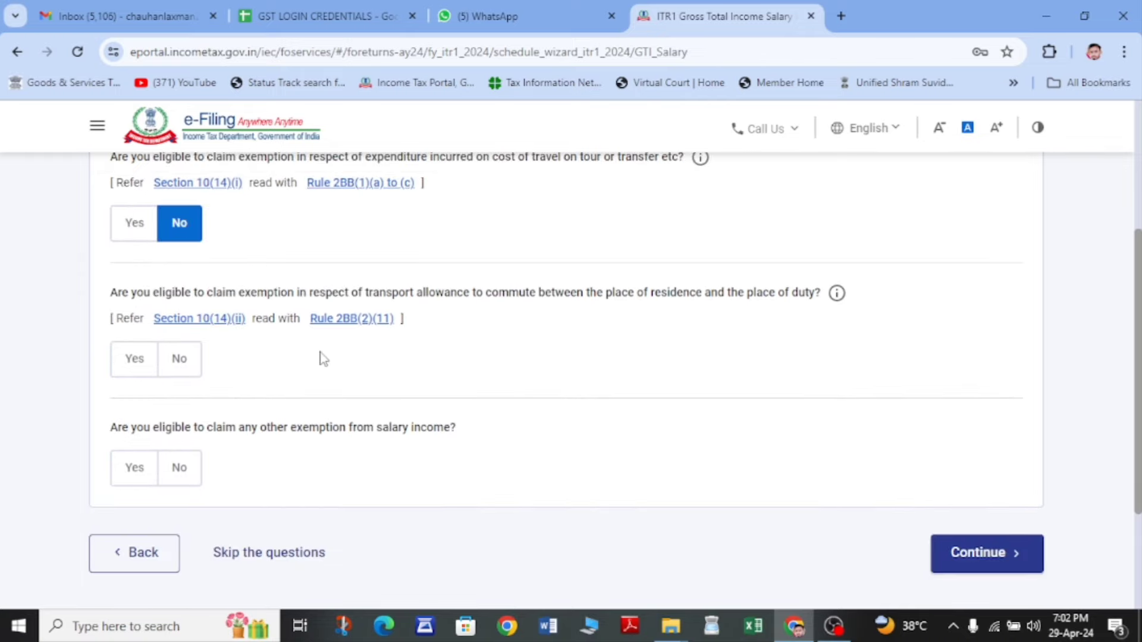
{"action": "scroll", "coordinate": [321, 357], "scroll_direction": "down", "scroll_amount": 2}
{"action": "left_click", "coordinate": [275, 467]}
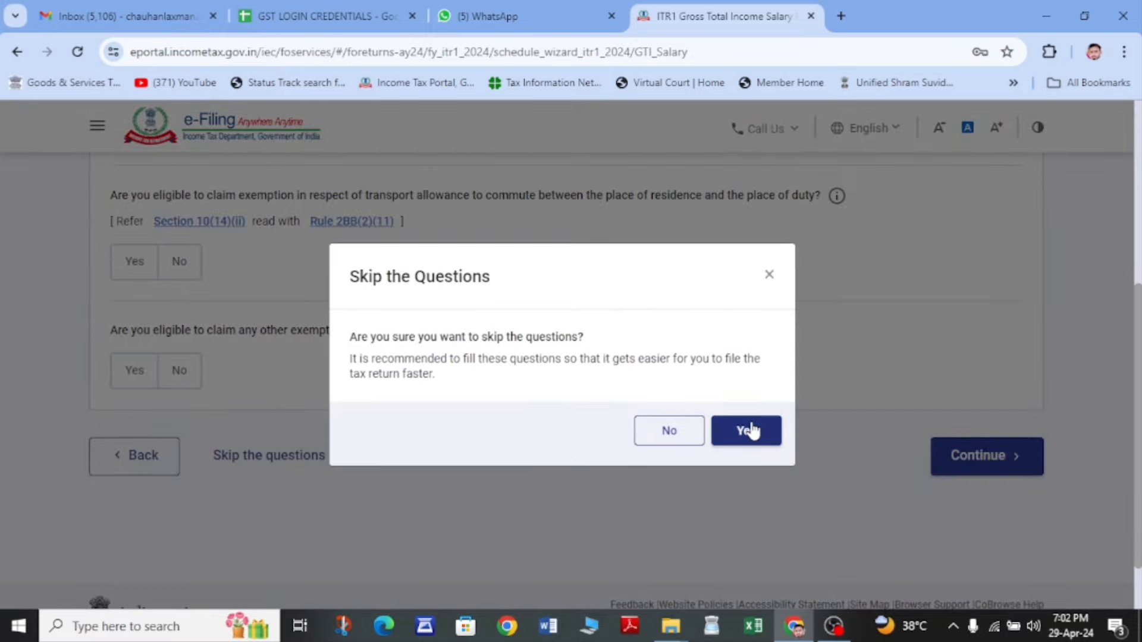
{"action": "left_click", "coordinate": [752, 431]}
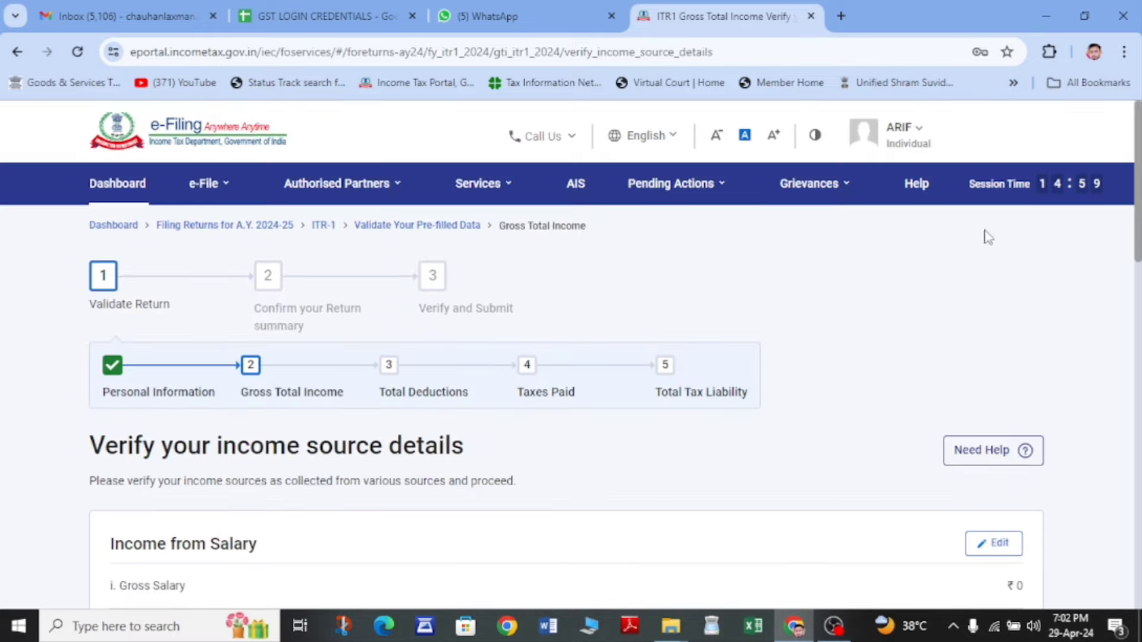
- Enter 505612 as salary under section 17(1) in the Income from Salary details
{"action": "scroll", "coordinate": [892, 333], "scroll_direction": "down", "scroll_amount": 4}
{"action": "left_click", "coordinate": [1006, 298]}
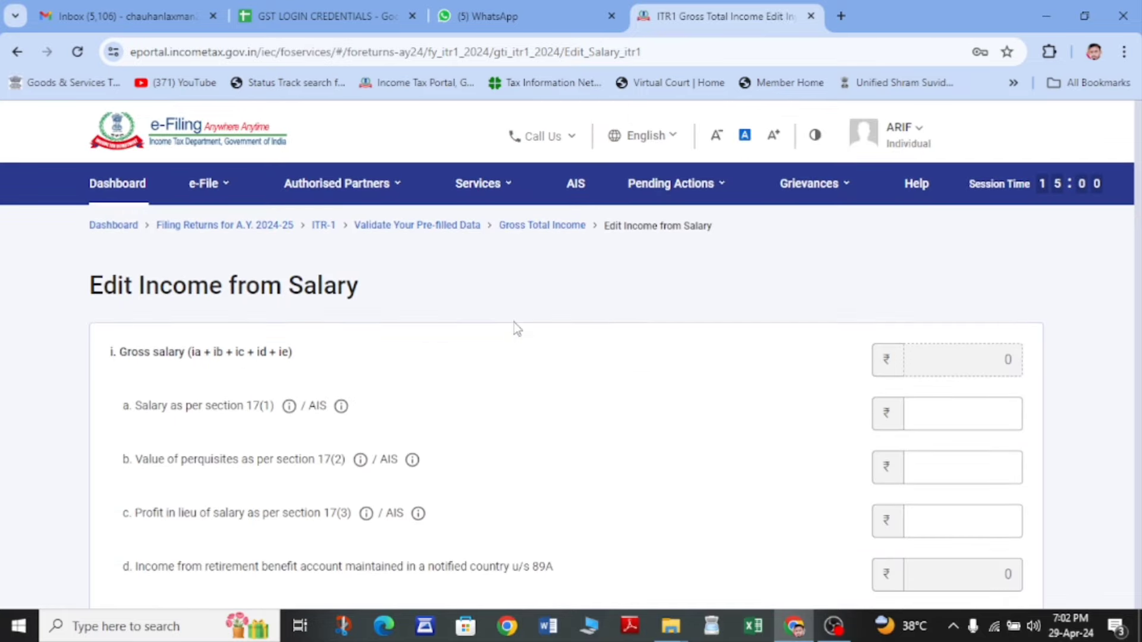
{"action": "scroll", "coordinate": [514, 323], "scroll_direction": "down", "scroll_amount": 3}
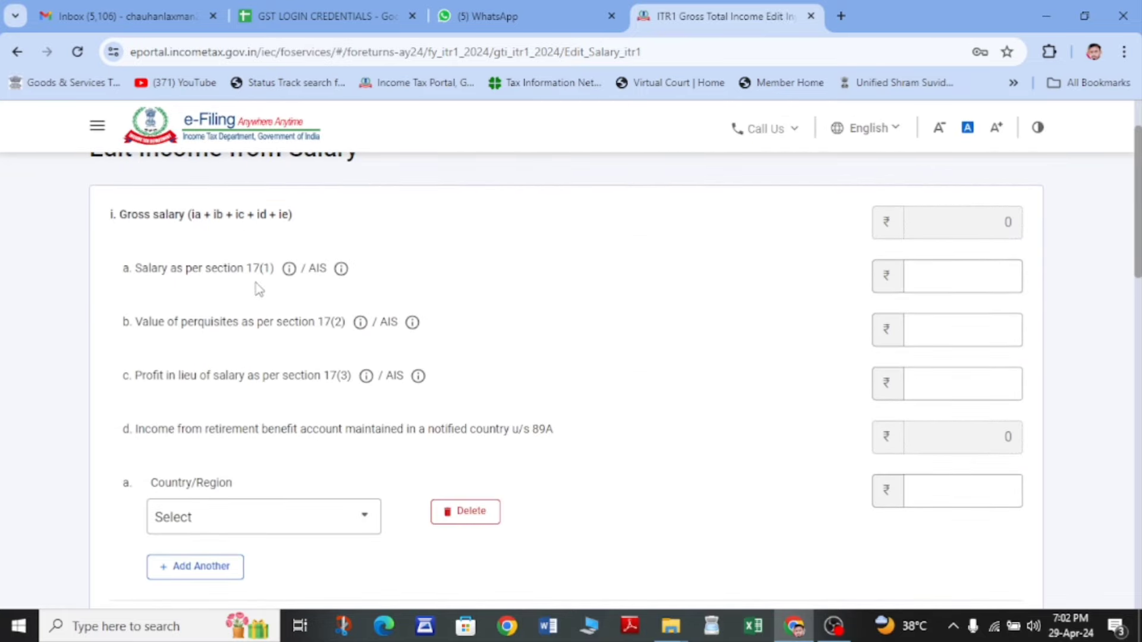
{"action": "left_click", "coordinate": [952, 281]}
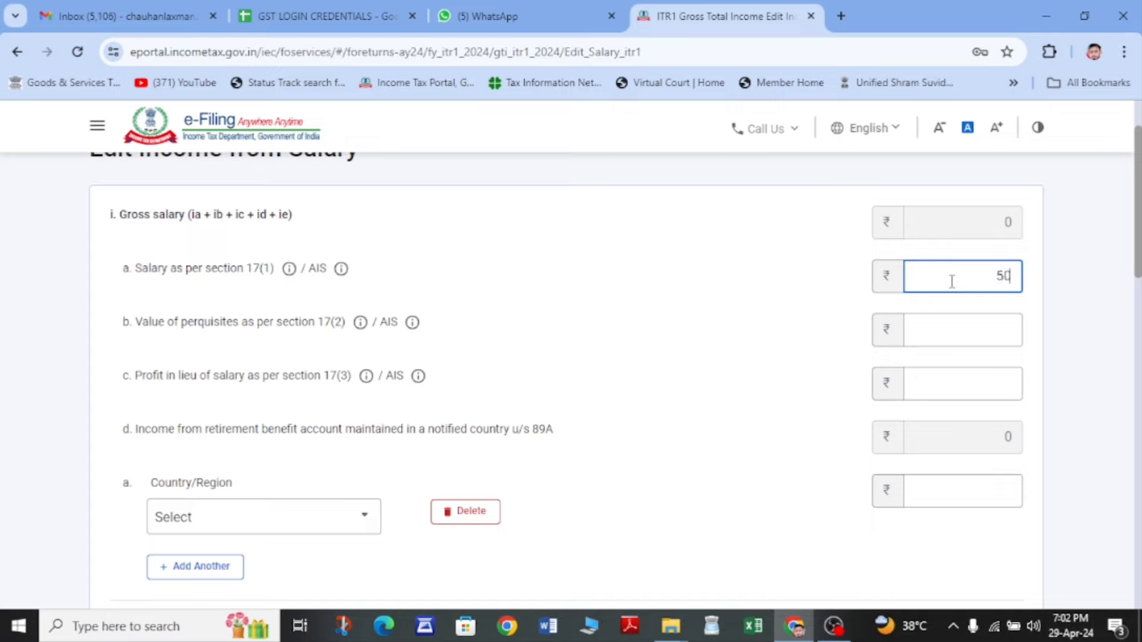
{"action": "type", "text": "505612"}
{"action": "left_click", "coordinate": [835, 293]}
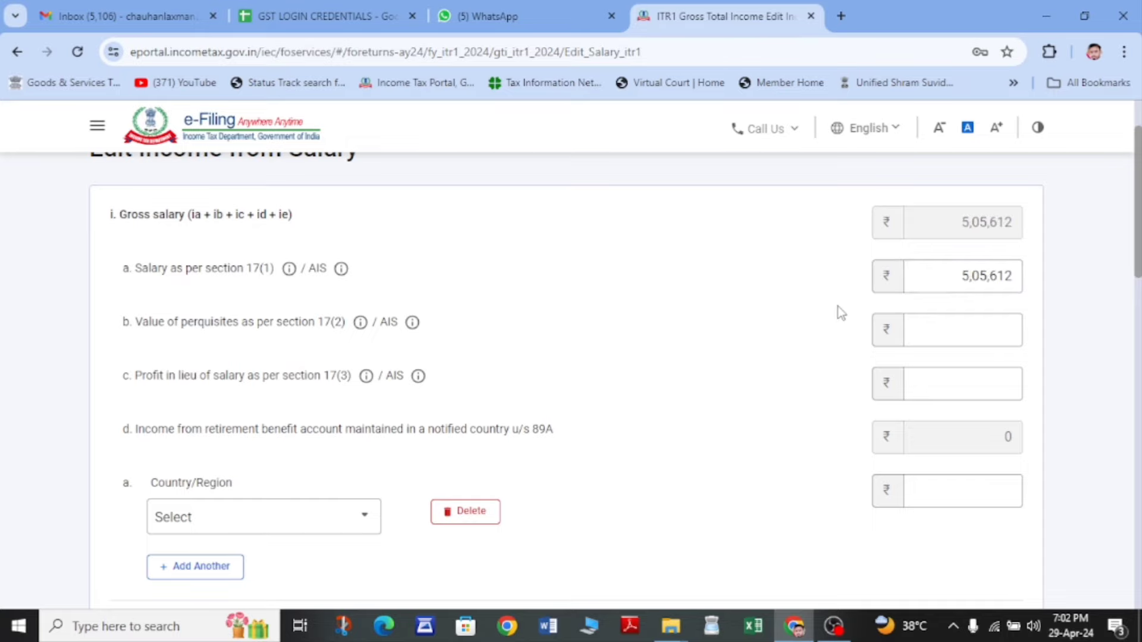
{"action": "scroll", "coordinate": [841, 312], "scroll_direction": "down", "scroll_amount": 1}
{"action": "scroll", "coordinate": [840, 312], "scroll_direction": "down", "scroll_amount": 2}
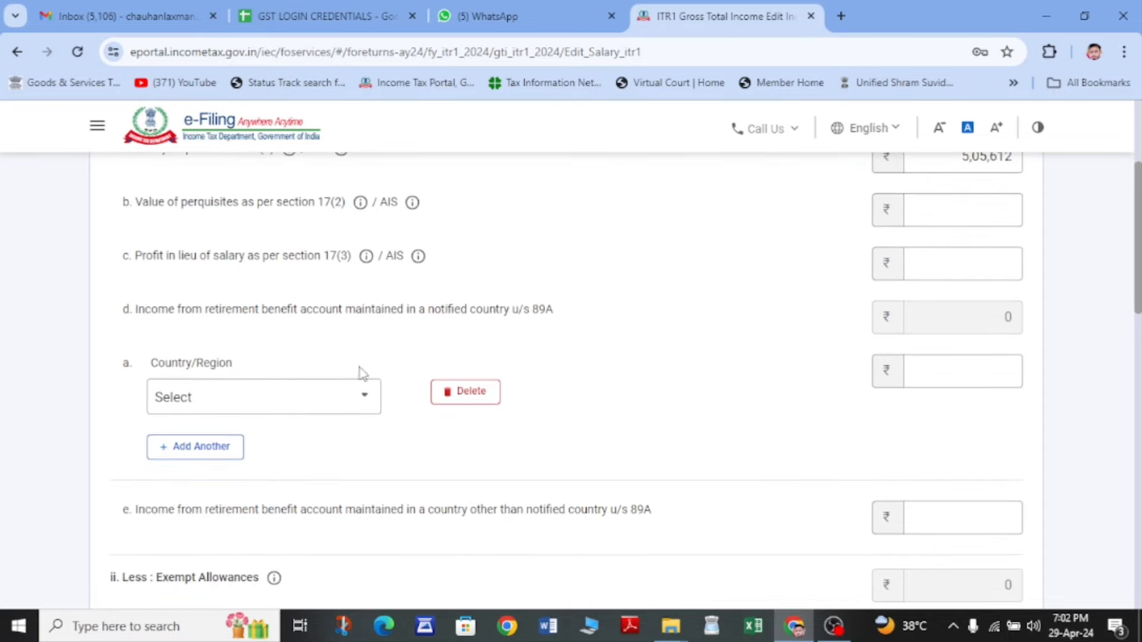
- Delete the empty Country/Region and Exempt Allowance rows
{"action": "left_click", "coordinate": [357, 412]}
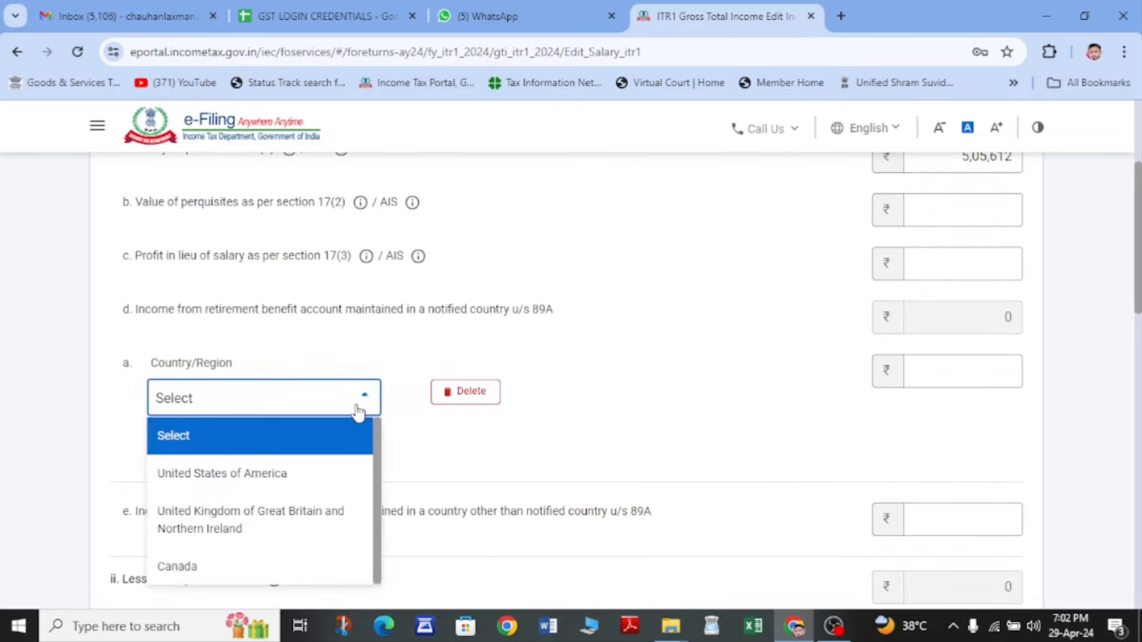
{"action": "left_click", "coordinate": [480, 398]}
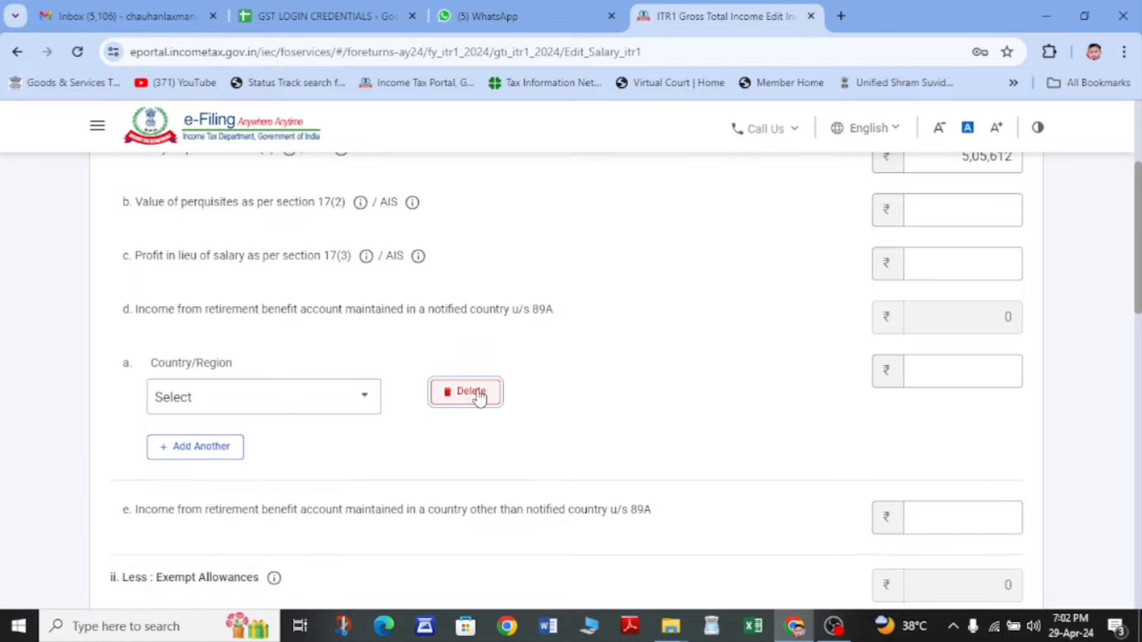
{"action": "left_click", "coordinate": [694, 420]}
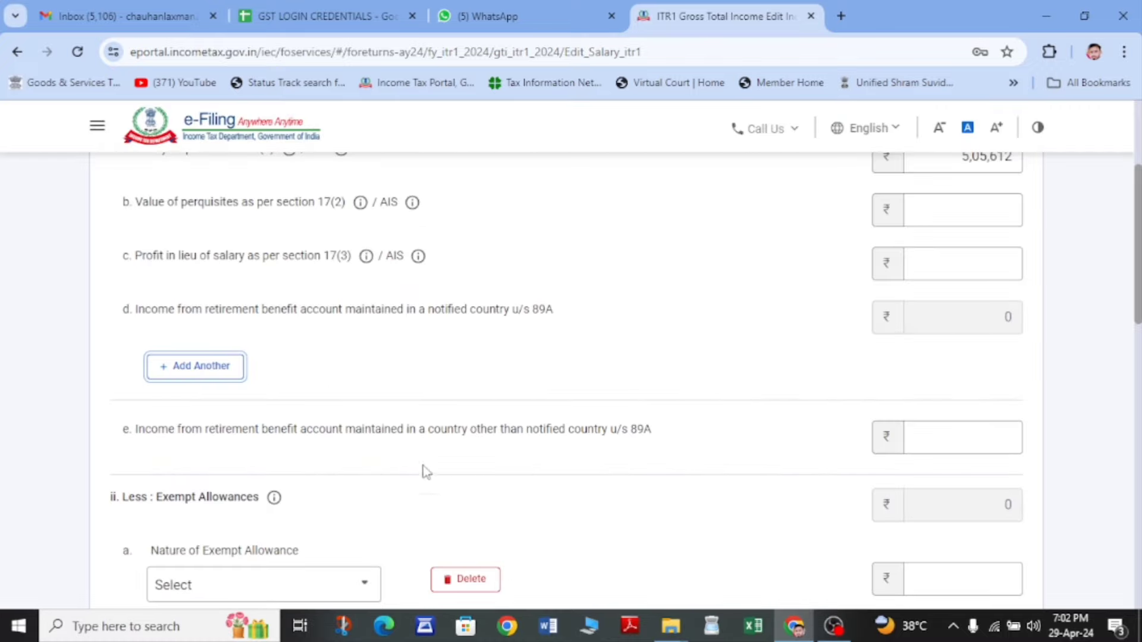
{"action": "scroll", "coordinate": [375, 452], "scroll_direction": "down", "scroll_amount": 3}
{"action": "scroll", "coordinate": [228, 369], "scroll_direction": "down", "scroll_amount": 2}
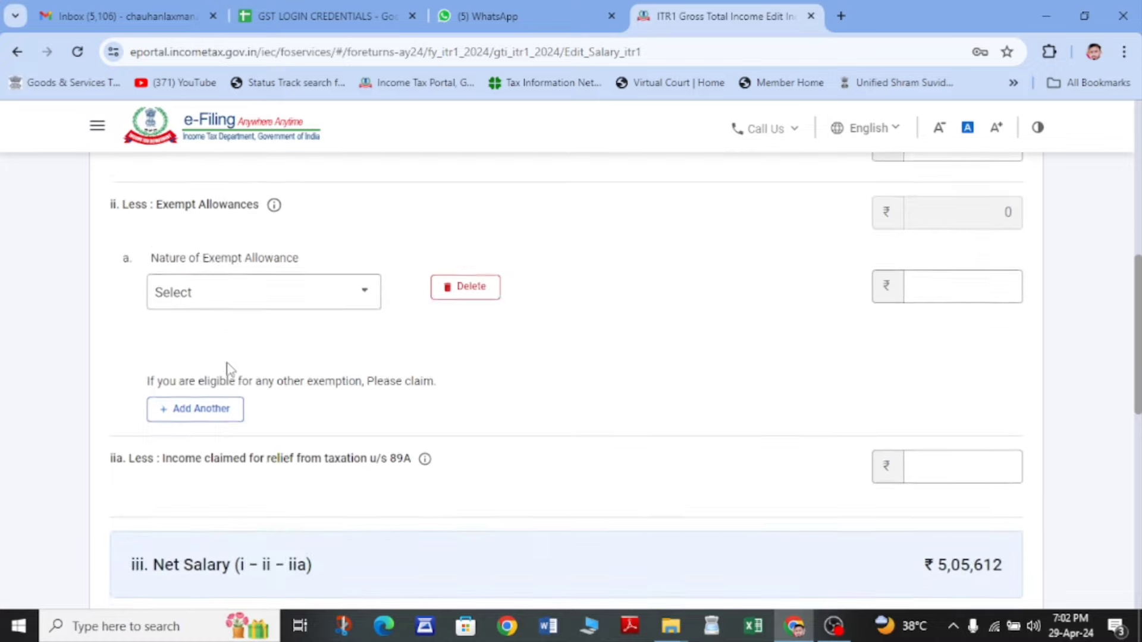
{"action": "left_click", "coordinate": [341, 297]}
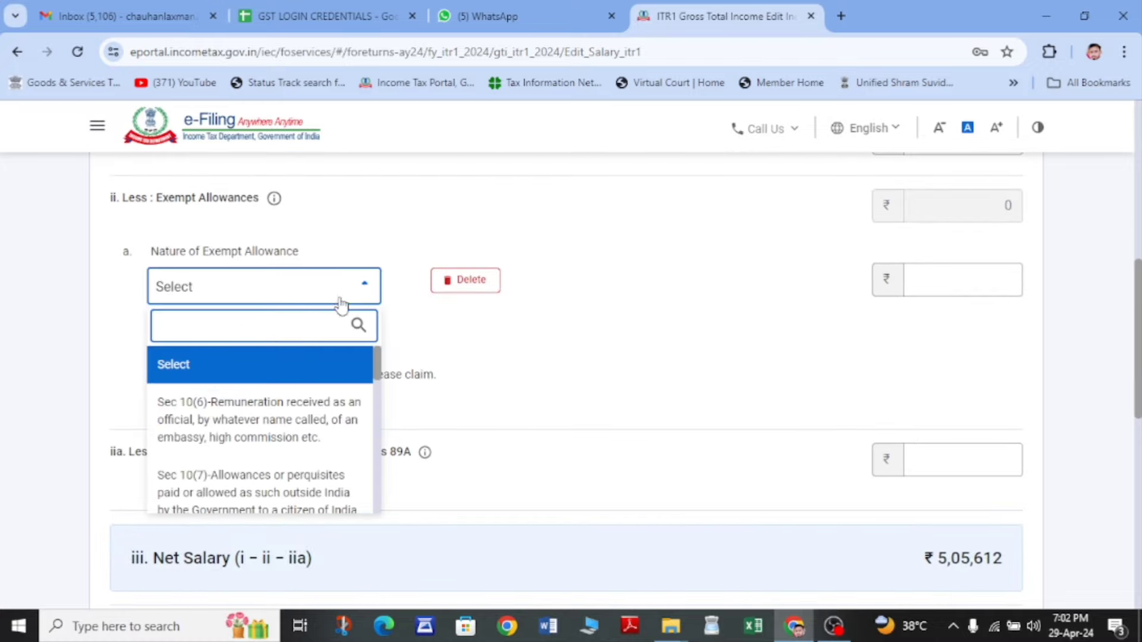
{"action": "scroll", "coordinate": [275, 457], "scroll_direction": "down", "scroll_amount": 2}
{"action": "scroll", "coordinate": [275, 457], "scroll_direction": "down", "scroll_amount": 5}
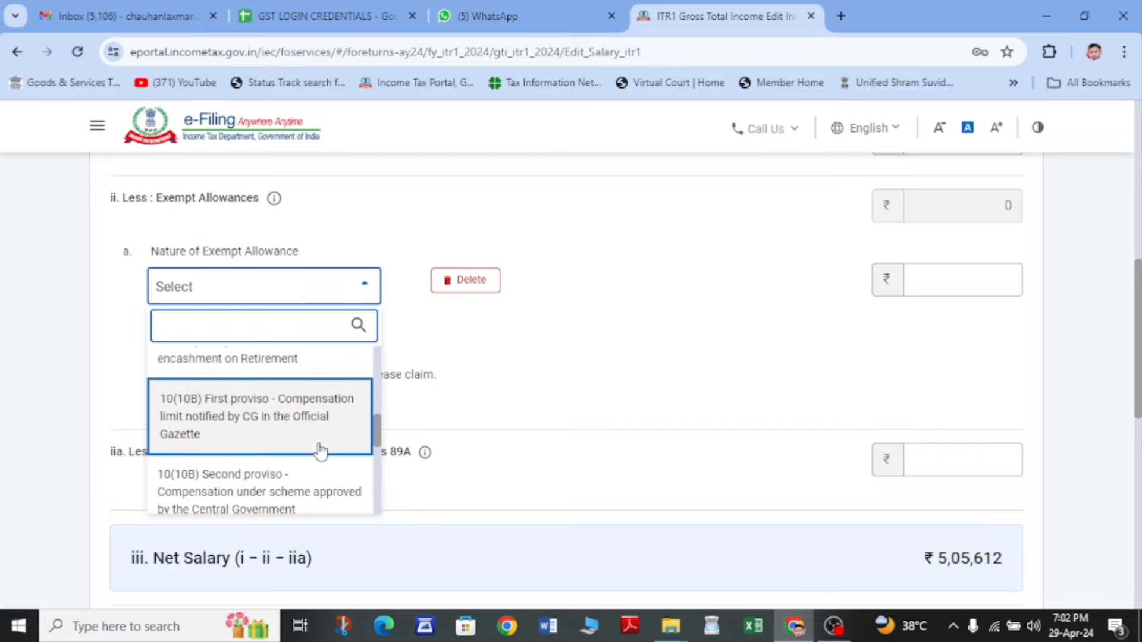
{"action": "left_click", "coordinate": [470, 281]}
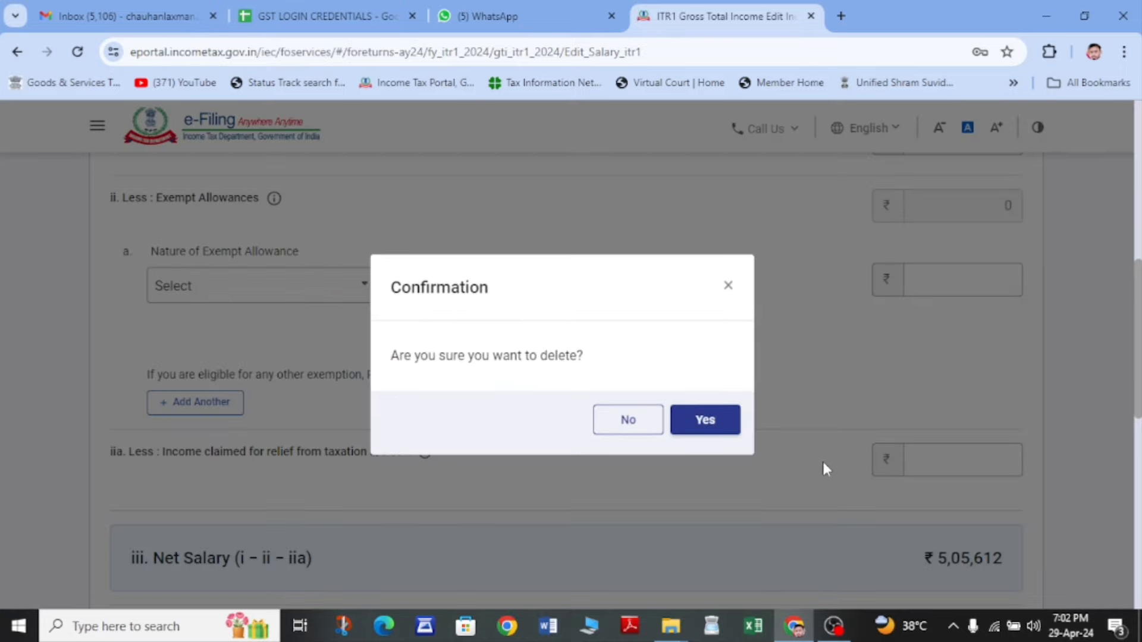
{"action": "left_click", "coordinate": [705, 418]}
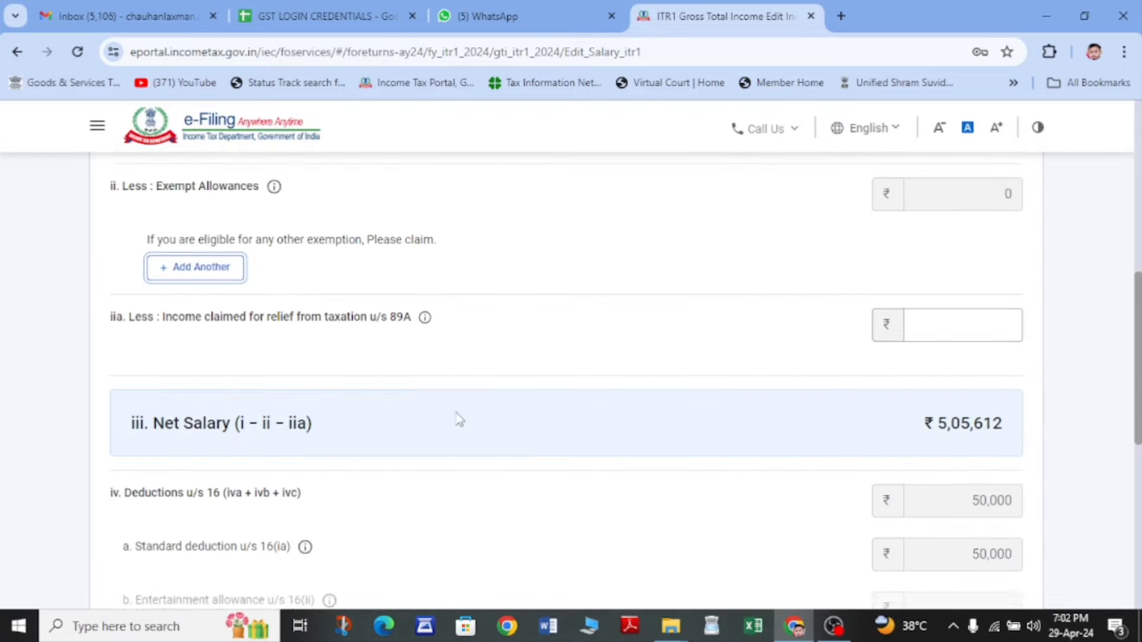
- Review the salary totals and save, giving chargeable salary 4,55,612
{"action": "scroll", "coordinate": [459, 420], "scroll_direction": "down", "scroll_amount": 2}
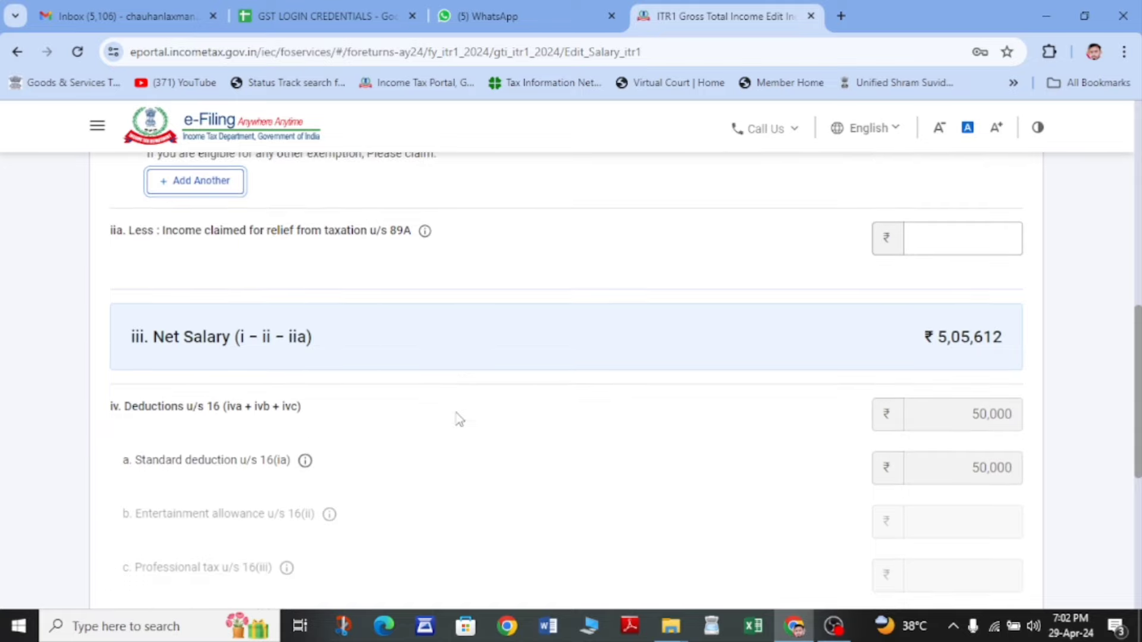
{"action": "scroll", "coordinate": [459, 419], "scroll_direction": "down", "scroll_amount": 2}
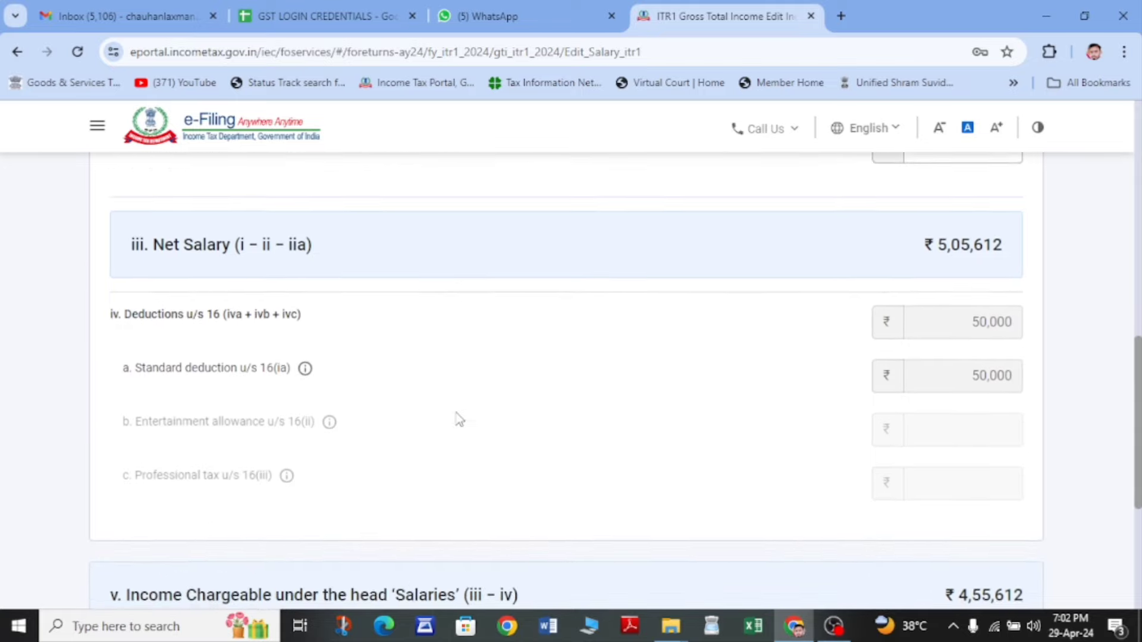
{"action": "scroll", "coordinate": [459, 419], "scroll_direction": "down", "scroll_amount": 3}
{"action": "scroll", "coordinate": [459, 419], "scroll_direction": "down", "scroll_amount": 1}
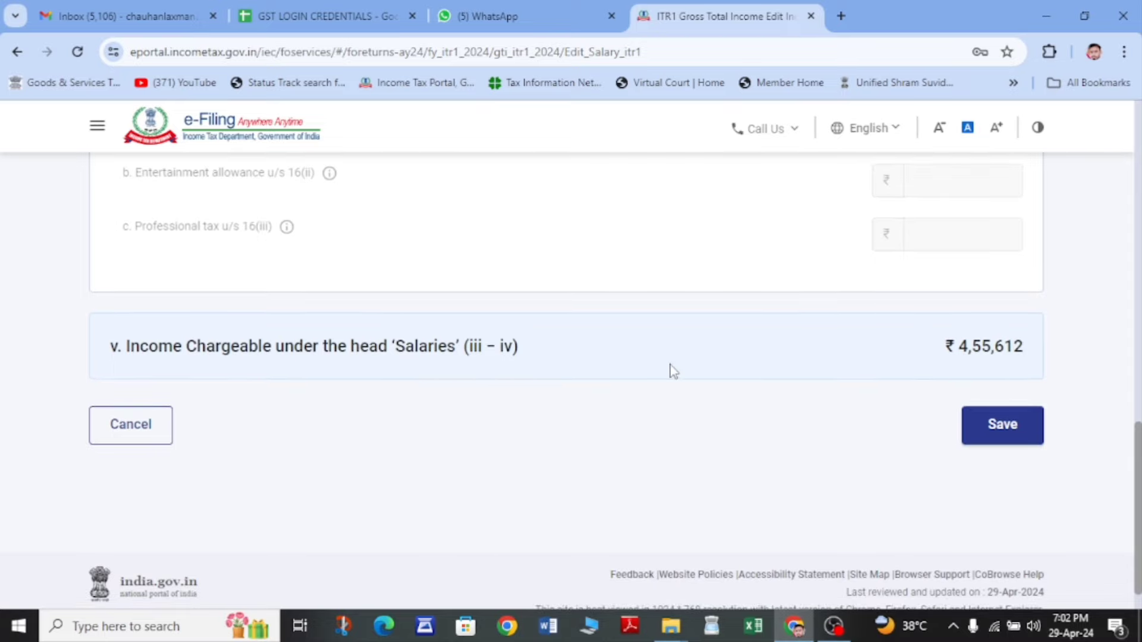
{"action": "scroll", "coordinate": [673, 370], "scroll_direction": "up", "scroll_amount": 4}
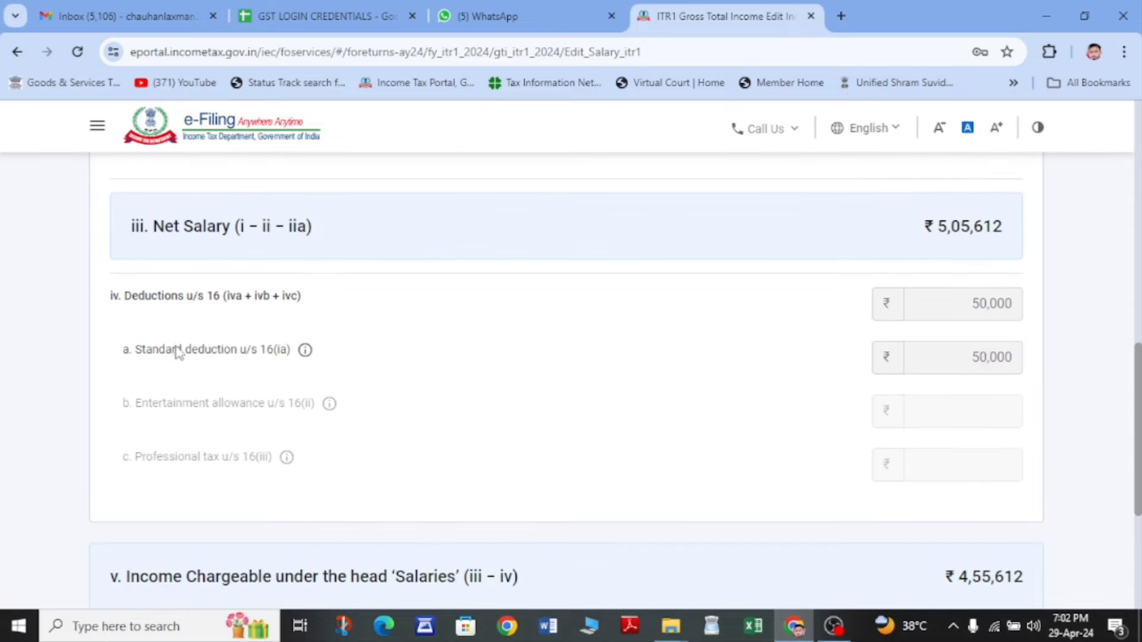
{"action": "left_click_drag", "start_coordinate": [176, 350], "coordinate": [336, 372]}
{"action": "scroll", "coordinate": [1008, 369], "scroll_direction": "down", "scroll_amount": 5}
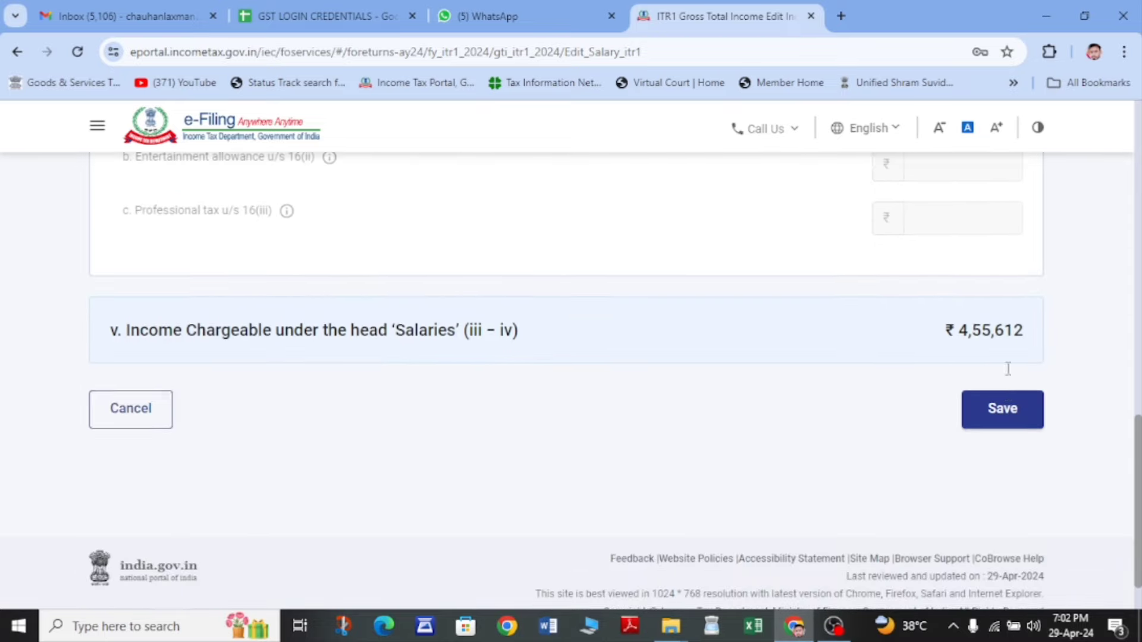
{"action": "left_click", "coordinate": [991, 388]}
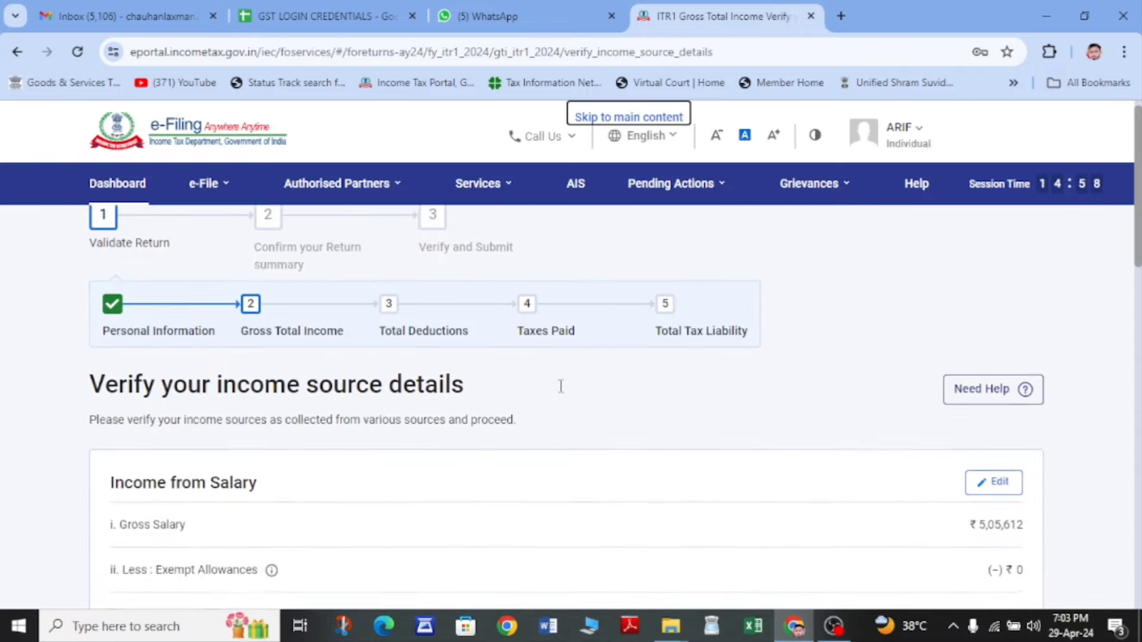
- Confirm the ₹4,55,612 income source details, then open Total Deductions
{"action": "scroll", "coordinate": [563, 394], "scroll_direction": "down", "scroll_amount": 3}
{"action": "scroll", "coordinate": [563, 393], "scroll_direction": "down", "scroll_amount": 5}
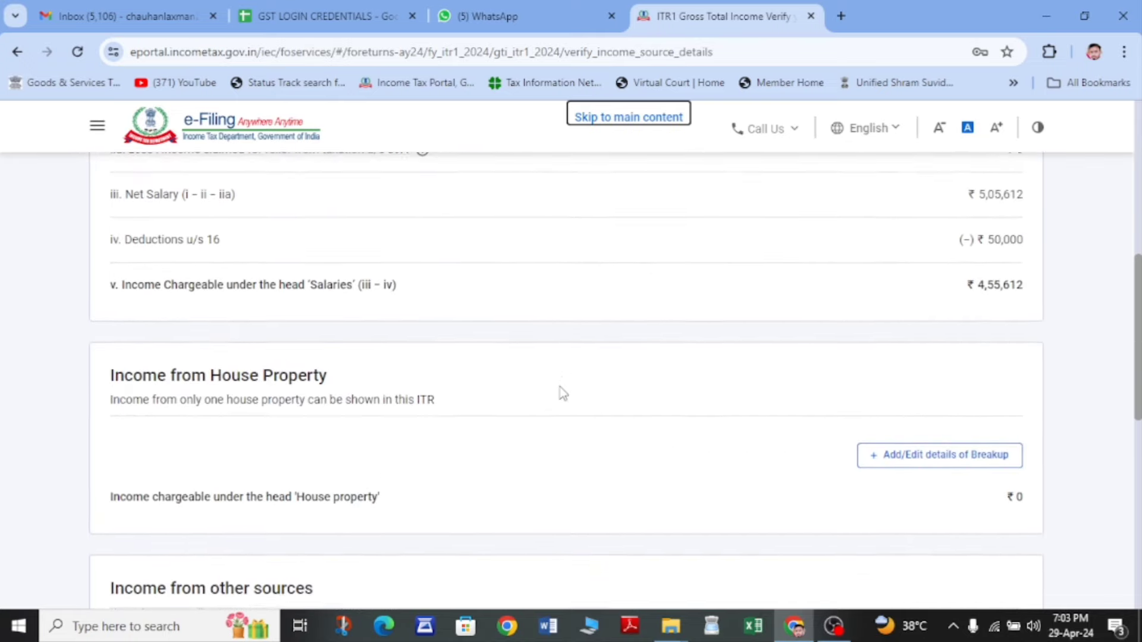
{"action": "scroll", "coordinate": [563, 393], "scroll_direction": "down", "scroll_amount": 2}
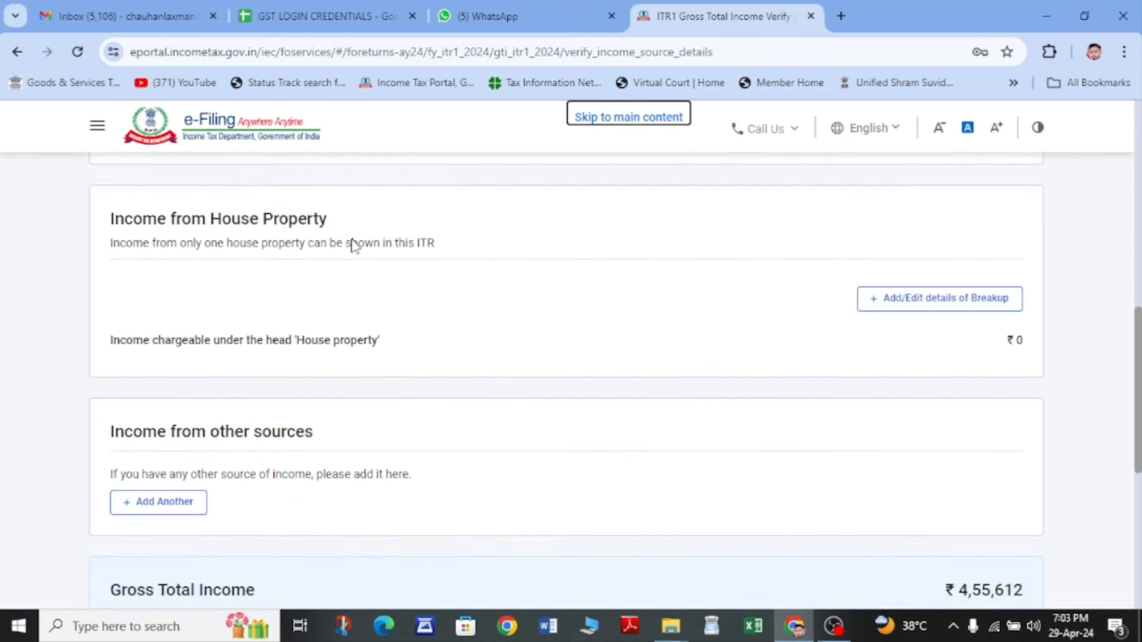
{"action": "scroll", "coordinate": [494, 367], "scroll_direction": "down", "scroll_amount": 3}
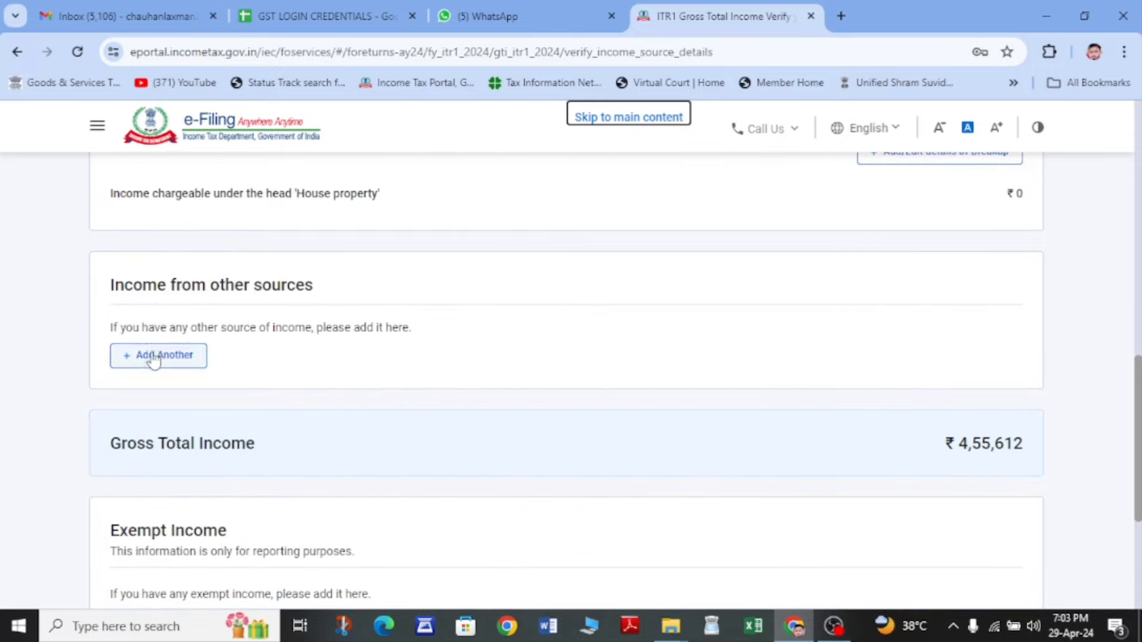
{"action": "scroll", "coordinate": [164, 369], "scroll_direction": "down", "scroll_amount": 3}
{"action": "scroll", "coordinate": [166, 369], "scroll_direction": "down", "scroll_amount": 2}
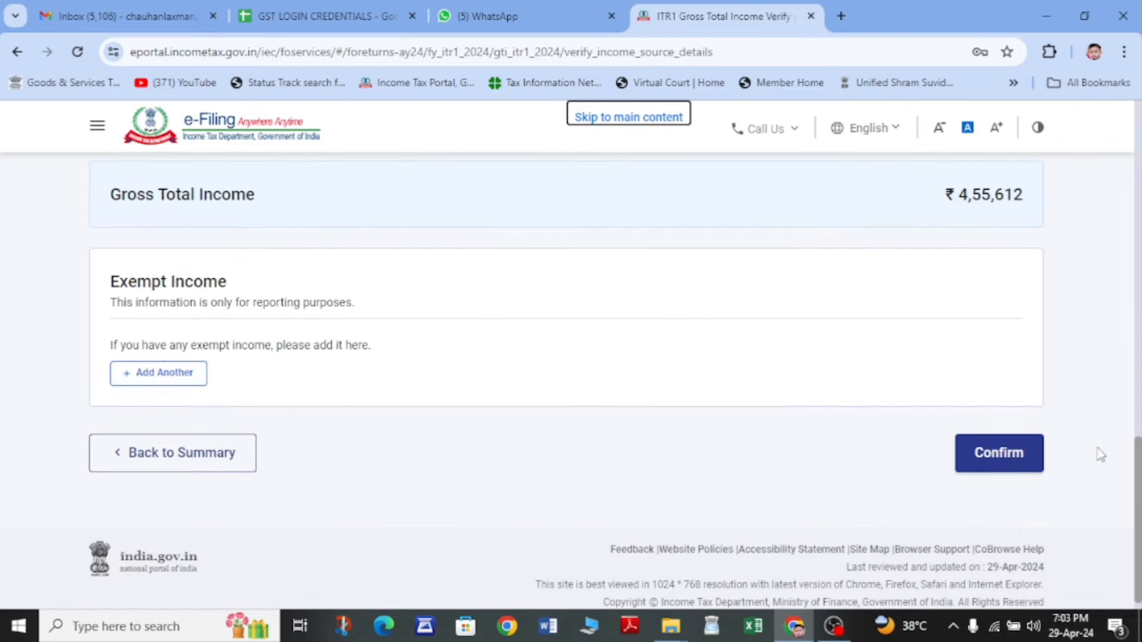
{"action": "left_click", "coordinate": [987, 461]}
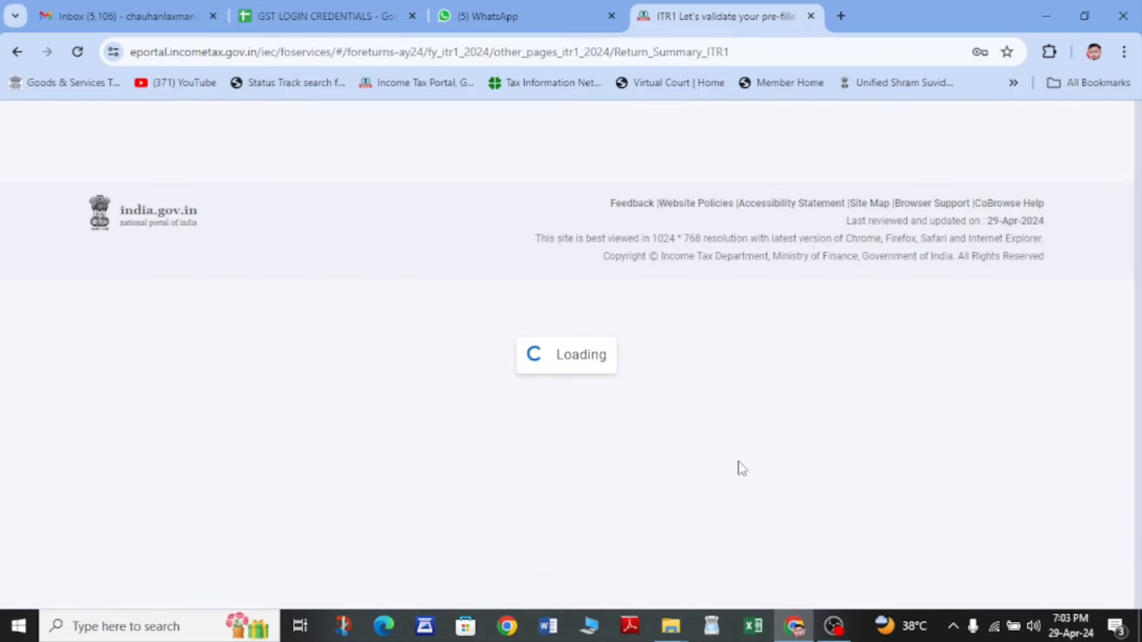
{"action": "scroll", "coordinate": [367, 404], "scroll_direction": "down", "scroll_amount": 5}
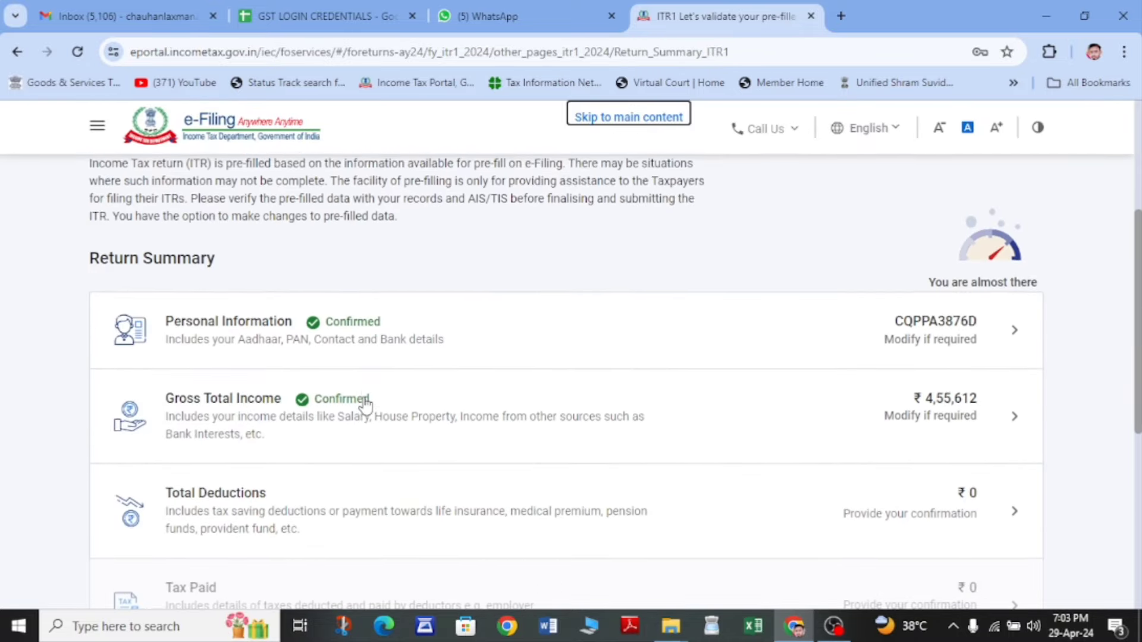
{"action": "left_click", "coordinate": [252, 423]}
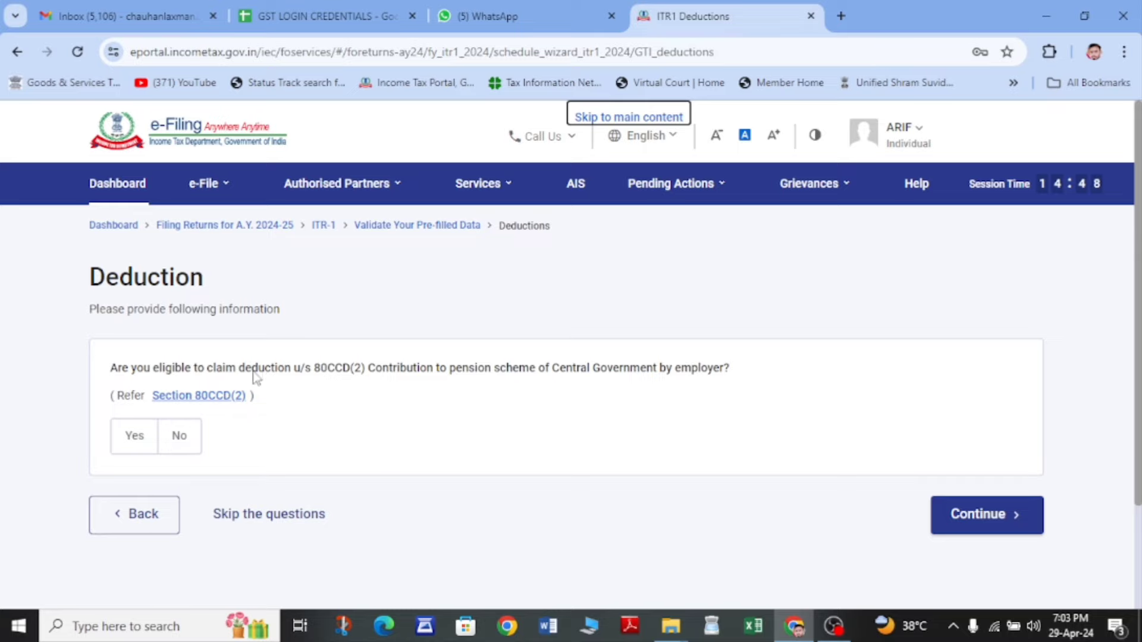
- Skip the deduction eligibility questions, answering Yes in the confirmation dialog
{"action": "scroll", "coordinate": [414, 366], "scroll_direction": "down", "scroll_amount": 1}
{"action": "scroll", "coordinate": [452, 367], "scroll_direction": "down", "scroll_amount": 1}
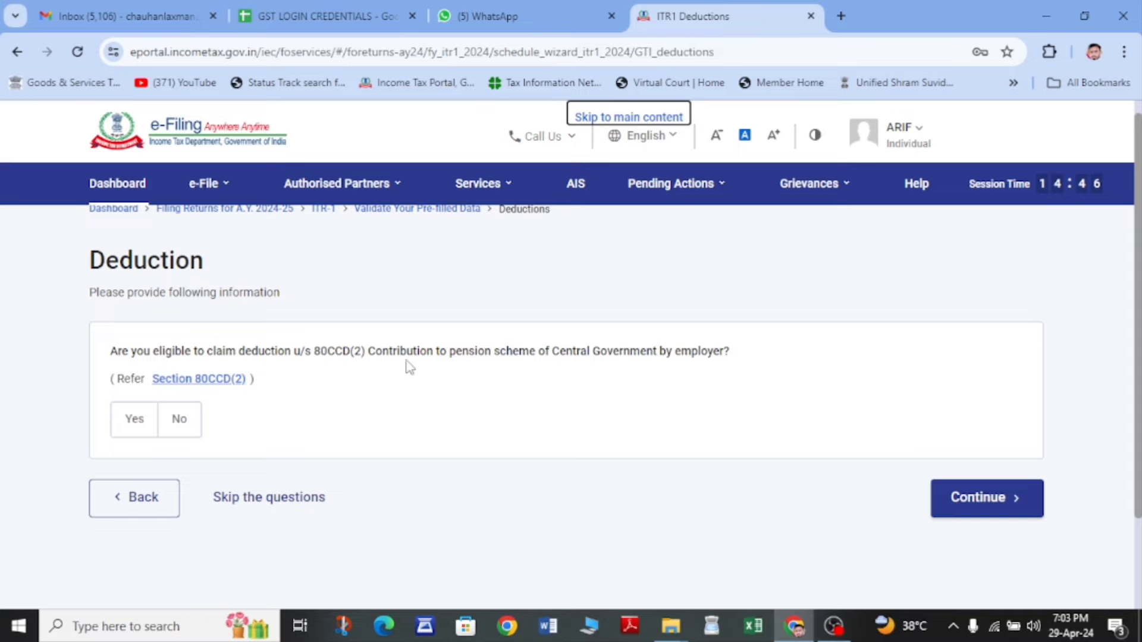
{"action": "left_click", "coordinate": [277, 499]}
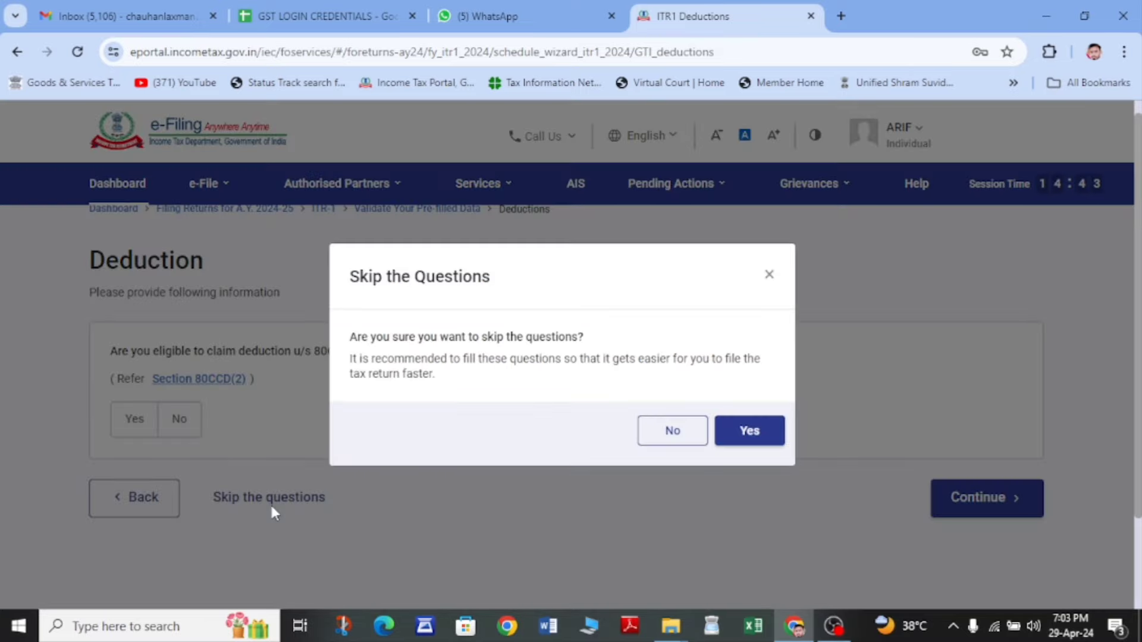
{"action": "left_click", "coordinate": [747, 438]}
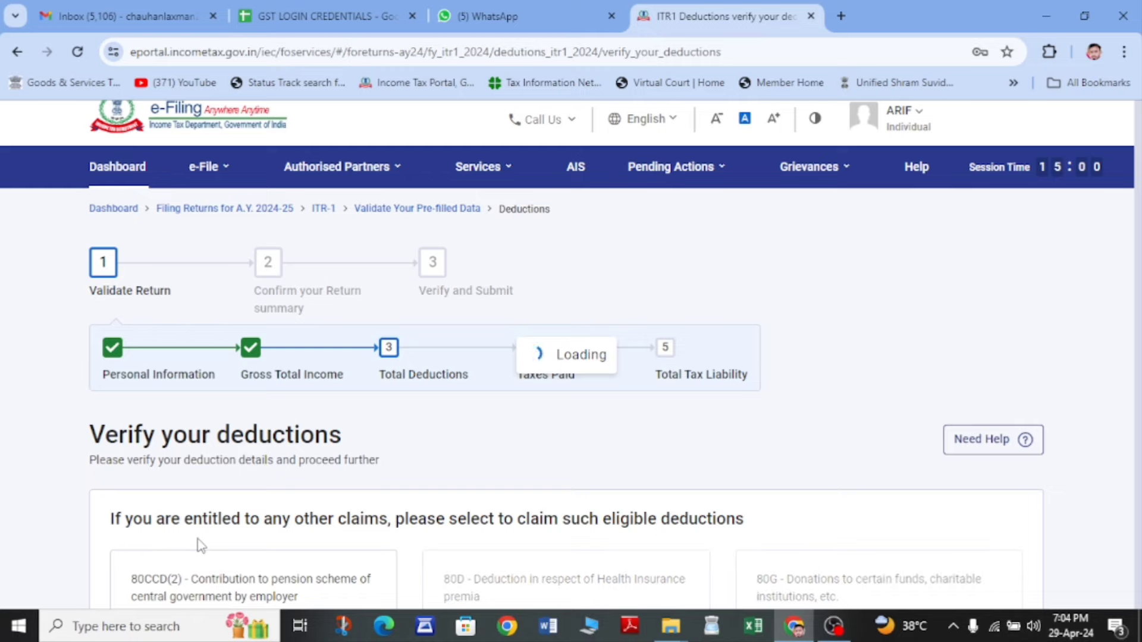
- Confirm the deductions page showing Total Deductions of ₹0
{"action": "scroll", "coordinate": [199, 544], "scroll_direction": "down", "scroll_amount": 7}
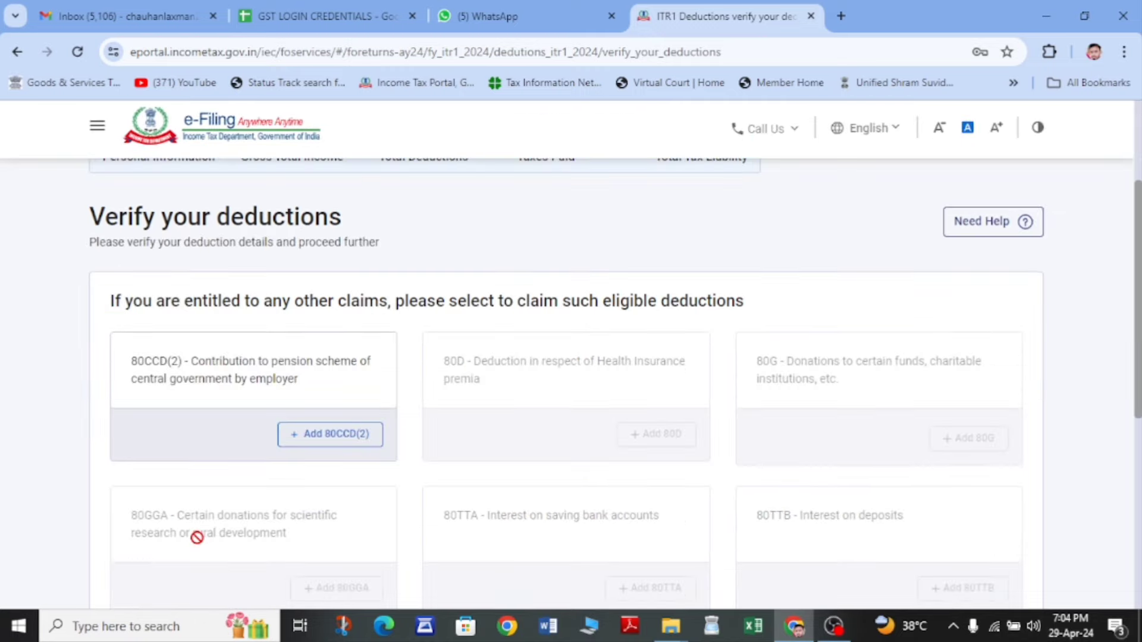
{"action": "scroll", "coordinate": [408, 443], "scroll_direction": "down", "scroll_amount": 1}
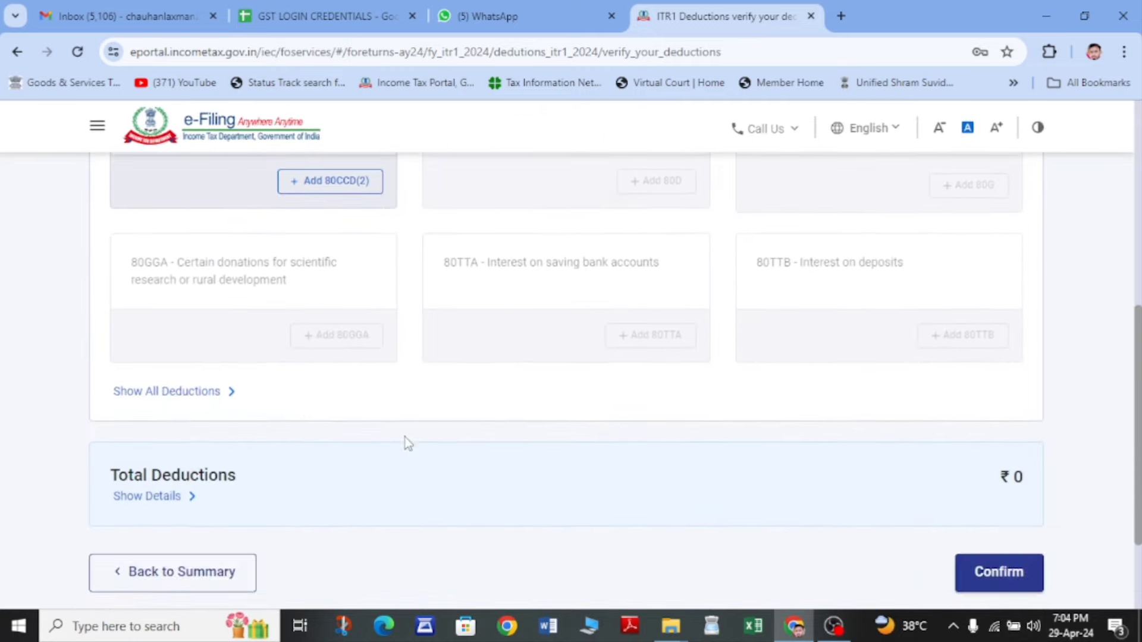
{"action": "scroll", "coordinate": [409, 443], "scroll_direction": "up", "scroll_amount": 2}
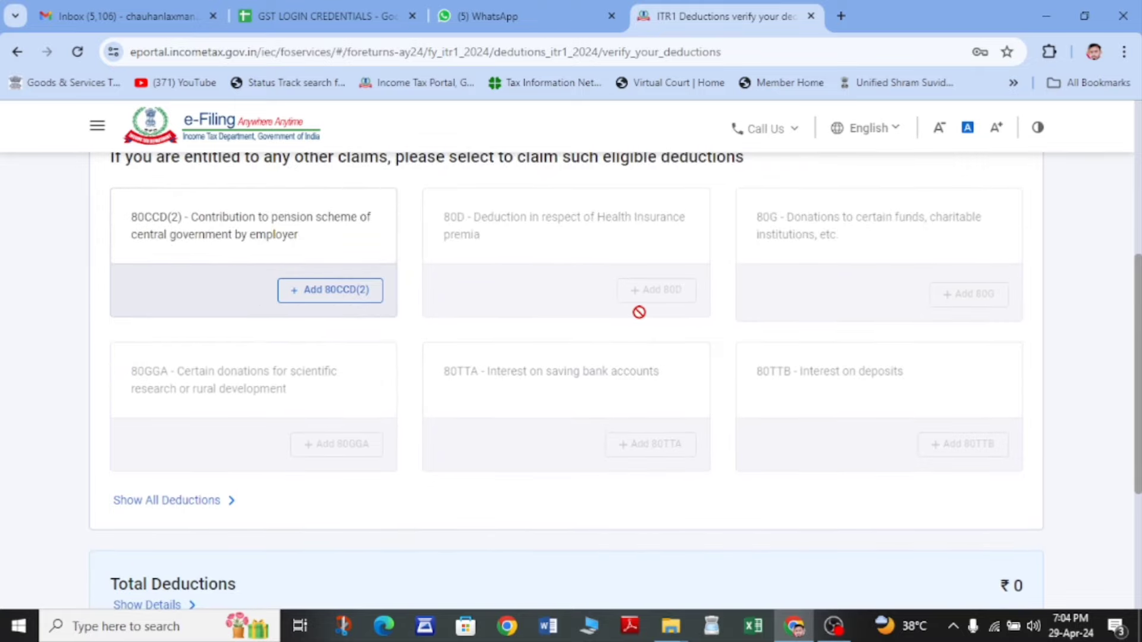
{"action": "scroll", "coordinate": [638, 311], "scroll_direction": "down", "scroll_amount": 4}
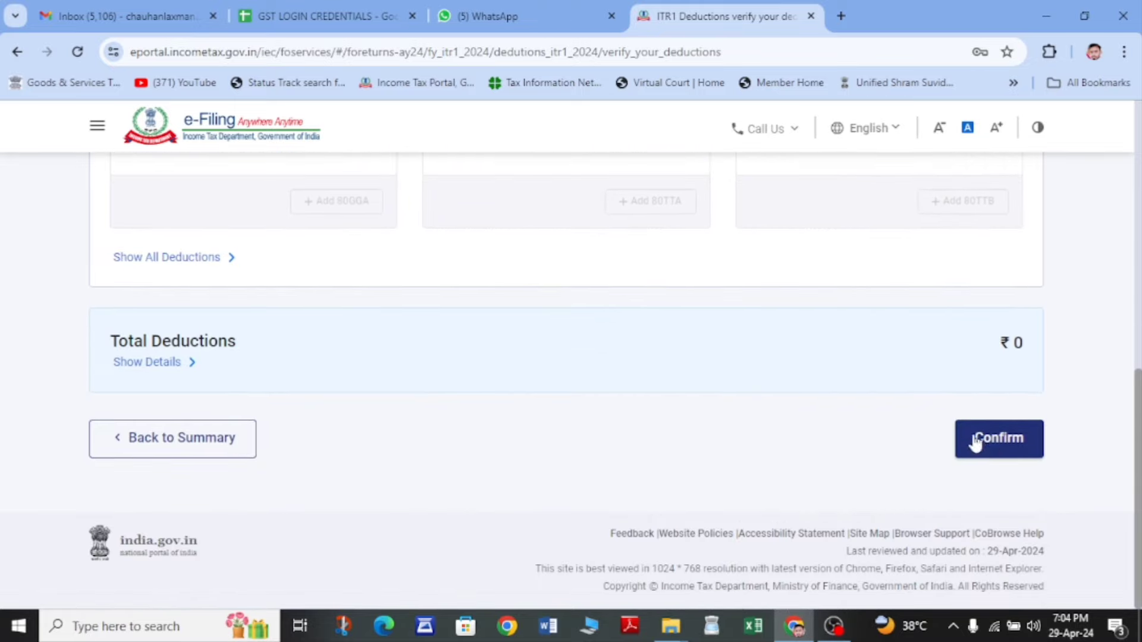
{"action": "left_click", "coordinate": [987, 448]}
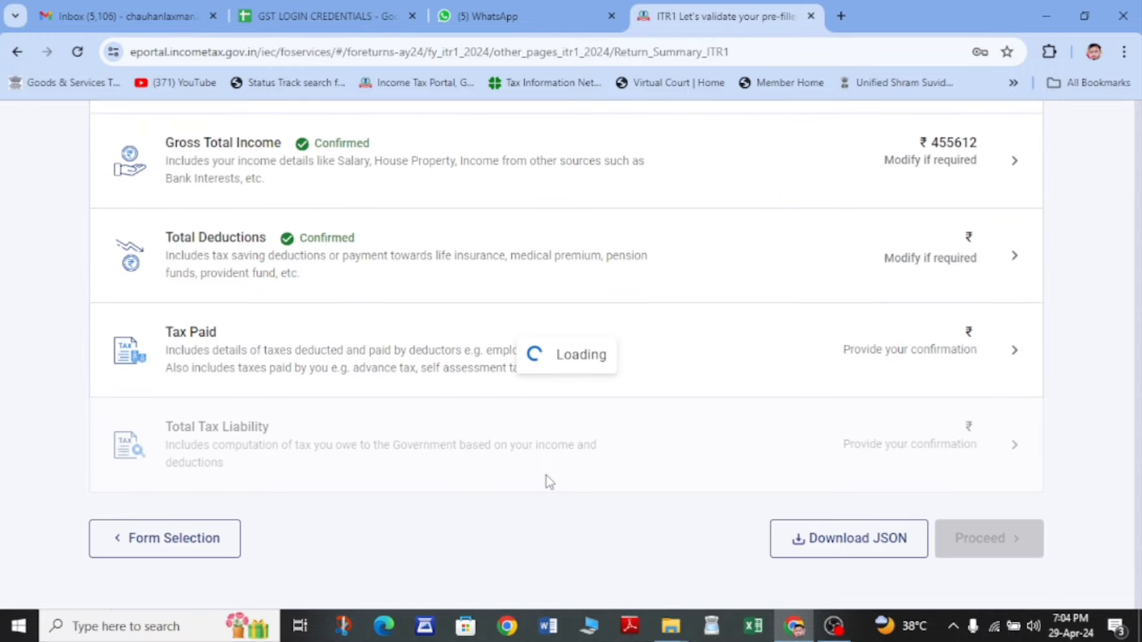
- Review the Tax Paid details, with TDS, TCS and advance tax all ₹0, and confirm them
{"action": "scroll", "coordinate": [546, 479], "scroll_direction": "down", "scroll_amount": 6}
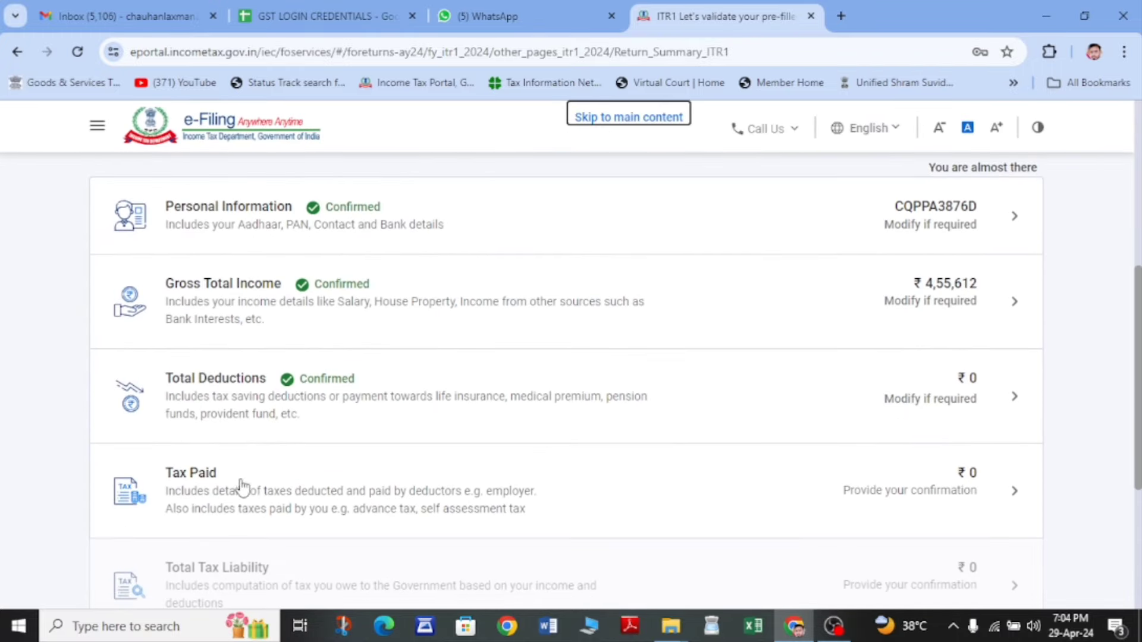
{"action": "left_click", "coordinate": [224, 497]}
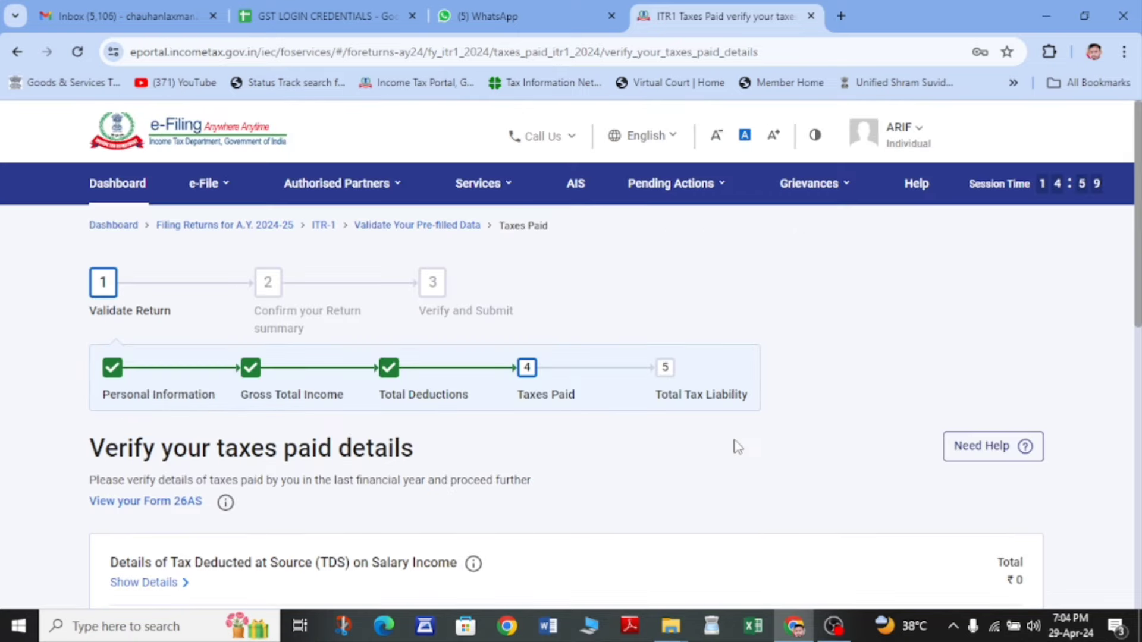
{"action": "scroll", "coordinate": [735, 443], "scroll_direction": "down", "scroll_amount": 5}
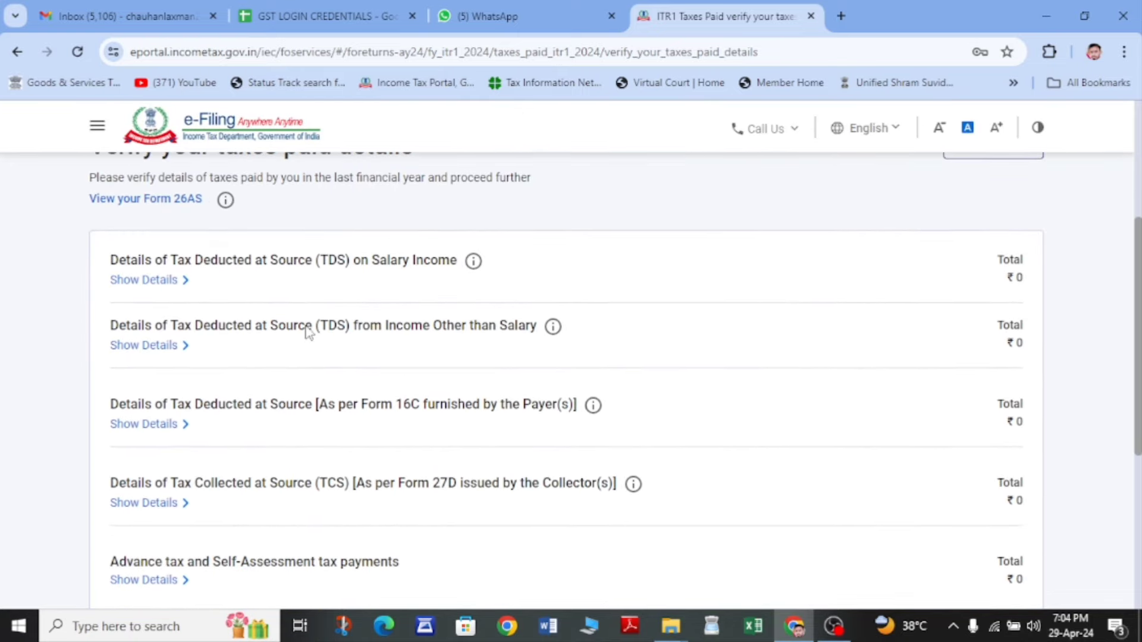
{"action": "scroll", "coordinate": [364, 359], "scroll_direction": "down", "scroll_amount": 1}
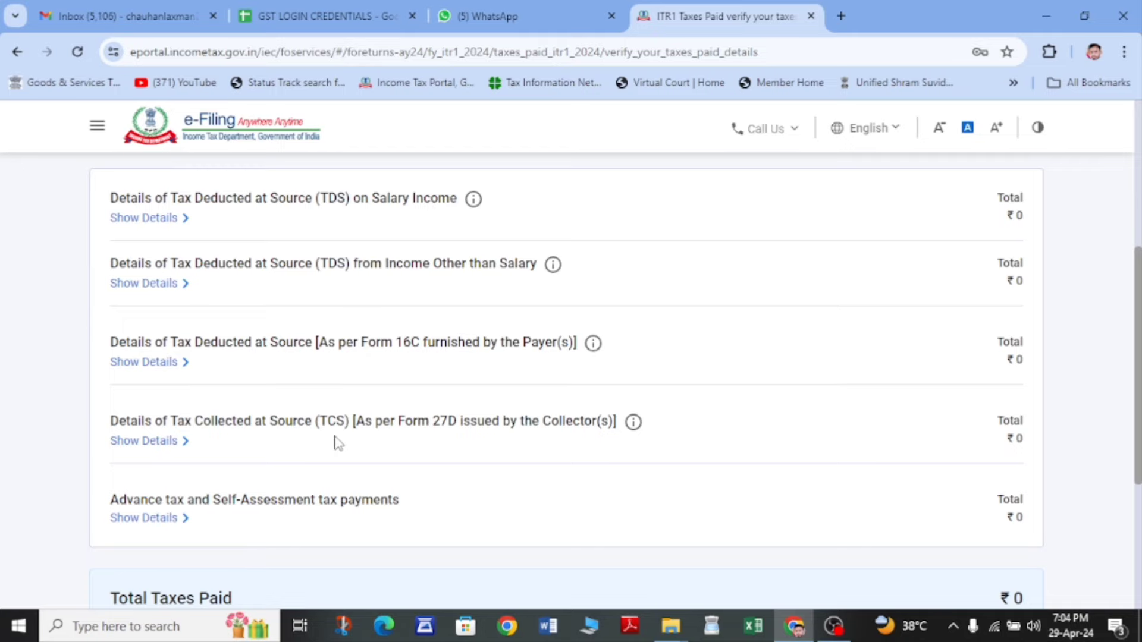
{"action": "scroll", "coordinate": [338, 443], "scroll_direction": "up", "scroll_amount": 1}
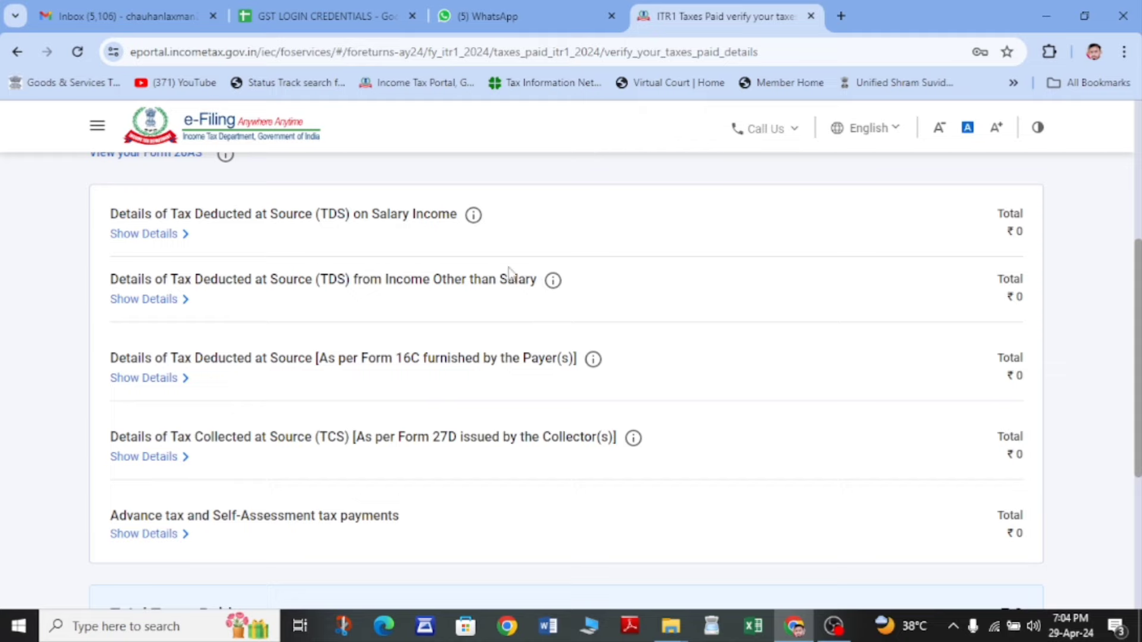
{"action": "left_click_drag", "start_coordinate": [357, 221], "coordinate": [494, 215]}
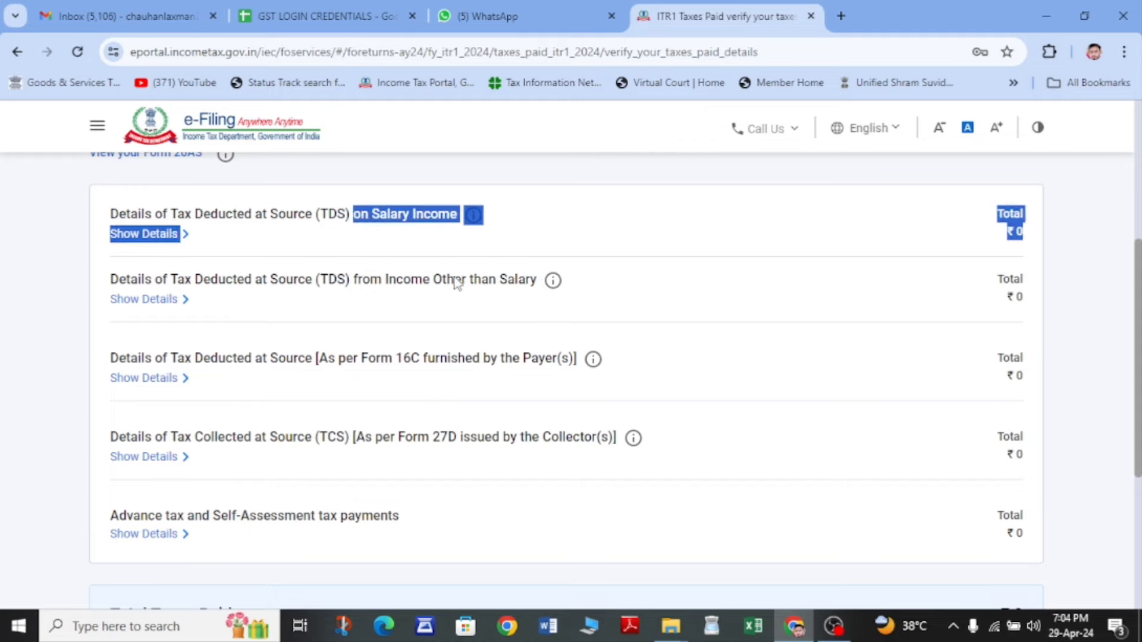
{"action": "scroll", "coordinate": [457, 283], "scroll_direction": "down", "scroll_amount": 3}
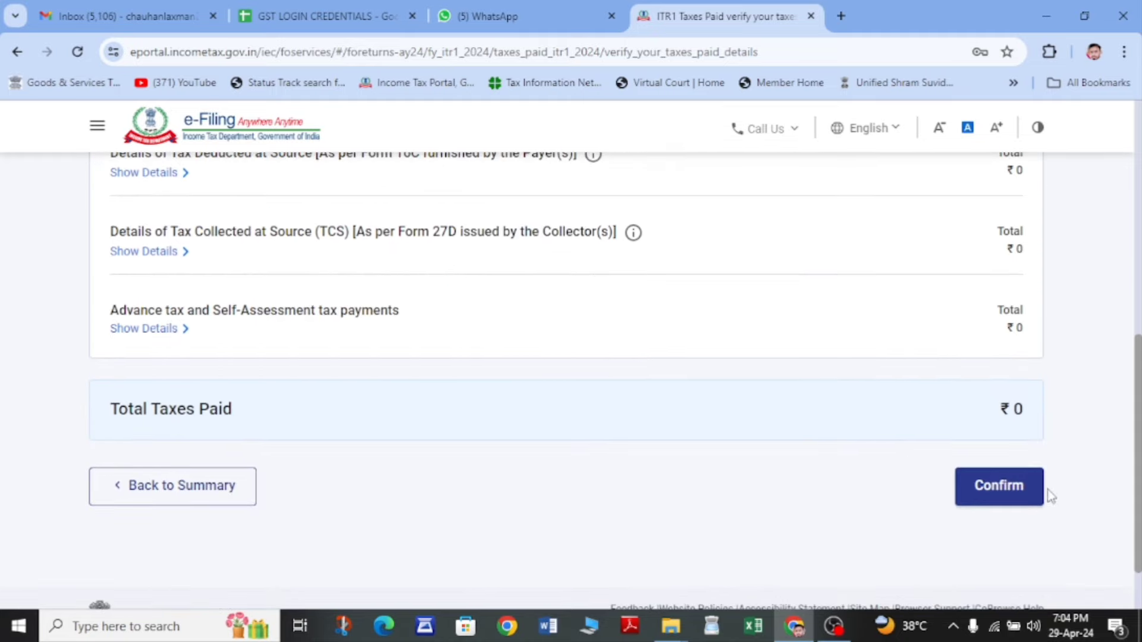
{"action": "left_click", "coordinate": [1002, 486]}
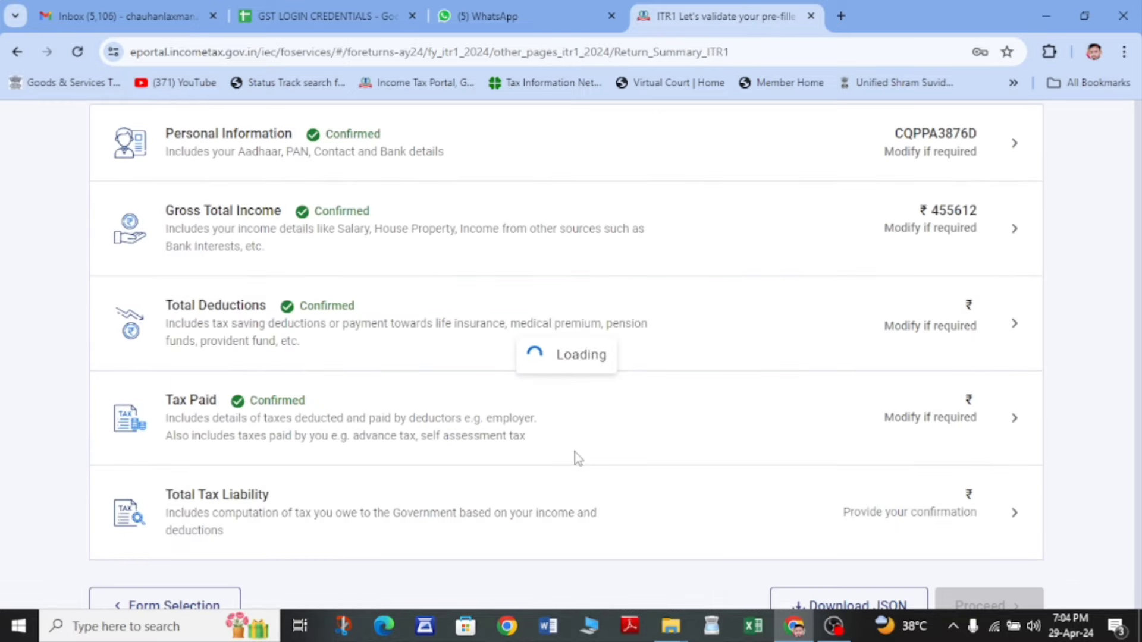
- Review the tax computation: ₹7,781 tax offset entirely by the Rebate u/s 87A
{"action": "scroll", "coordinate": [574, 452], "scroll_direction": "down", "scroll_amount": 10}
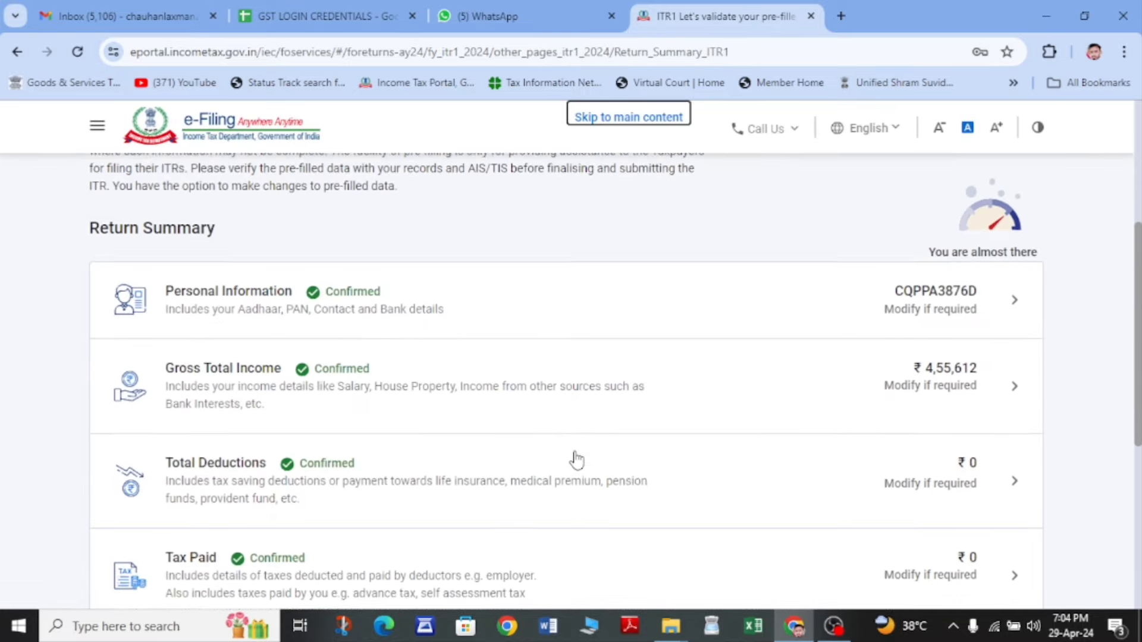
{"action": "left_click", "coordinate": [275, 409]}
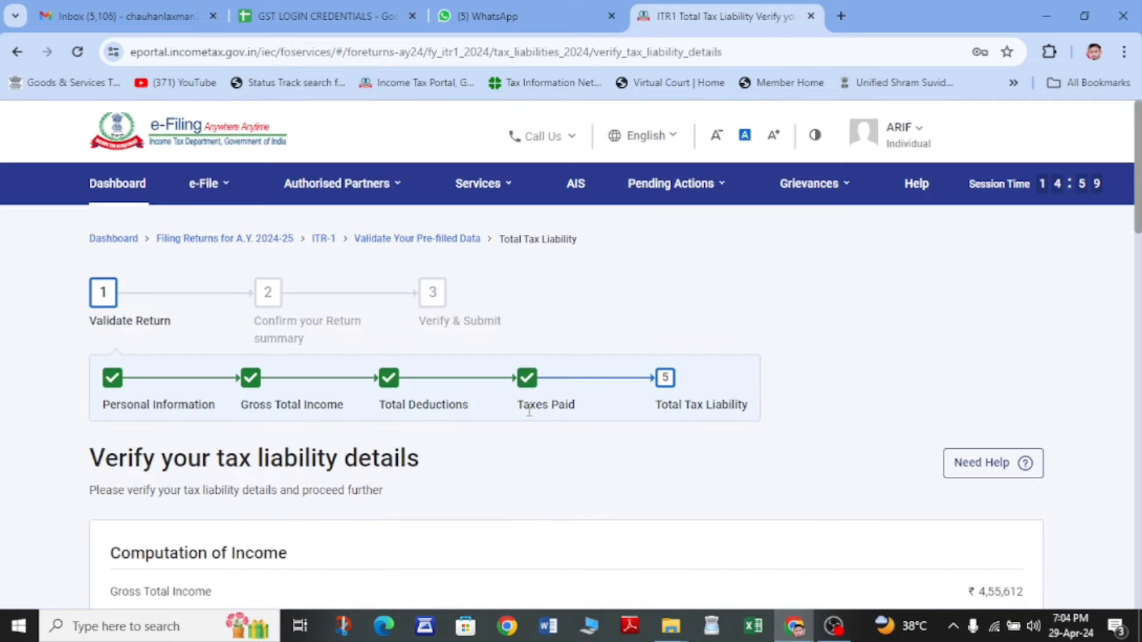
{"action": "scroll", "coordinate": [531, 416], "scroll_direction": "down", "scroll_amount": 3}
{"action": "scroll", "coordinate": [531, 416], "scroll_direction": "down", "scroll_amount": 2}
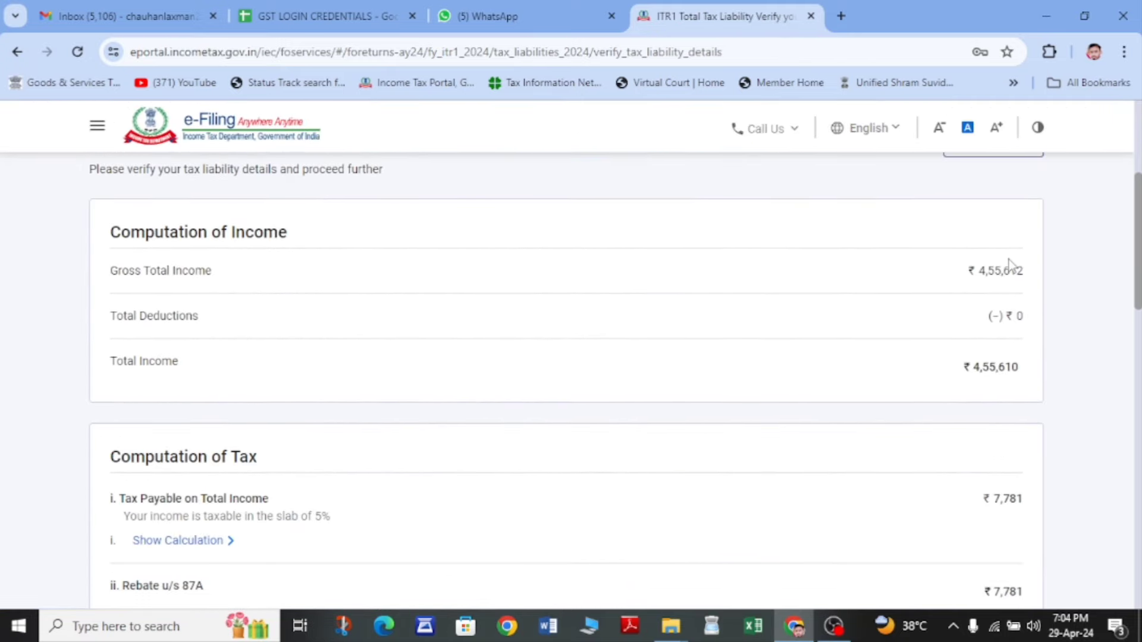
{"action": "left_click_drag", "start_coordinate": [966, 277], "coordinate": [1032, 284]}
{"action": "scroll", "coordinate": [768, 452], "scroll_direction": "down", "scroll_amount": 3}
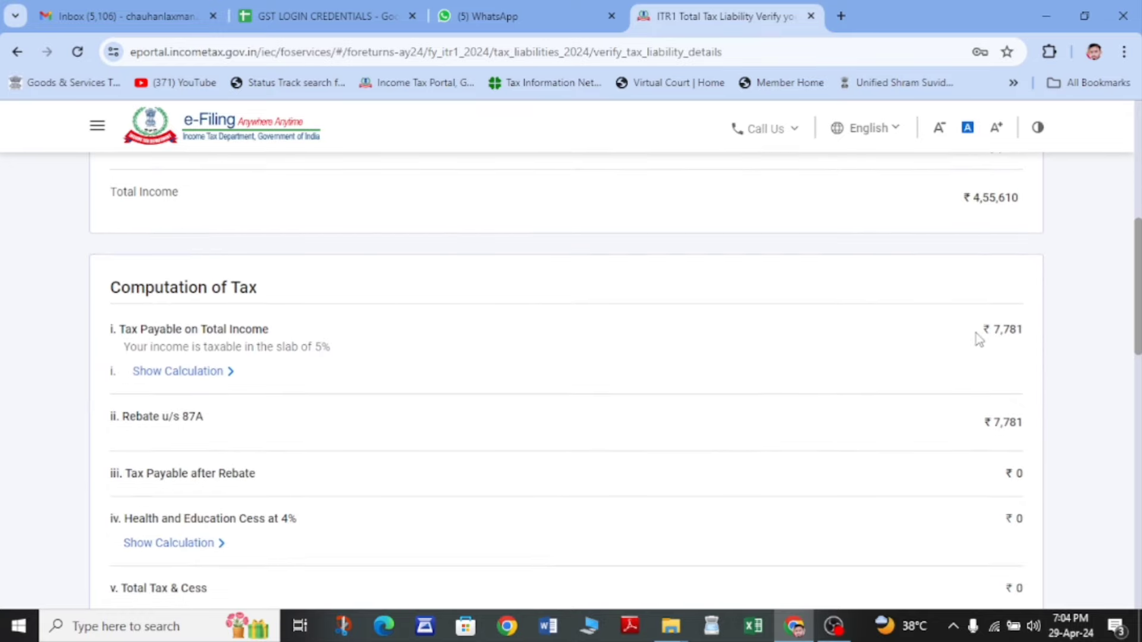
{"action": "left_click_drag", "start_coordinate": [978, 339], "coordinate": [1032, 331]}
{"action": "left_click", "coordinate": [965, 388]}
{"action": "scroll", "coordinate": [884, 387], "scroll_direction": "down", "scroll_amount": 2}
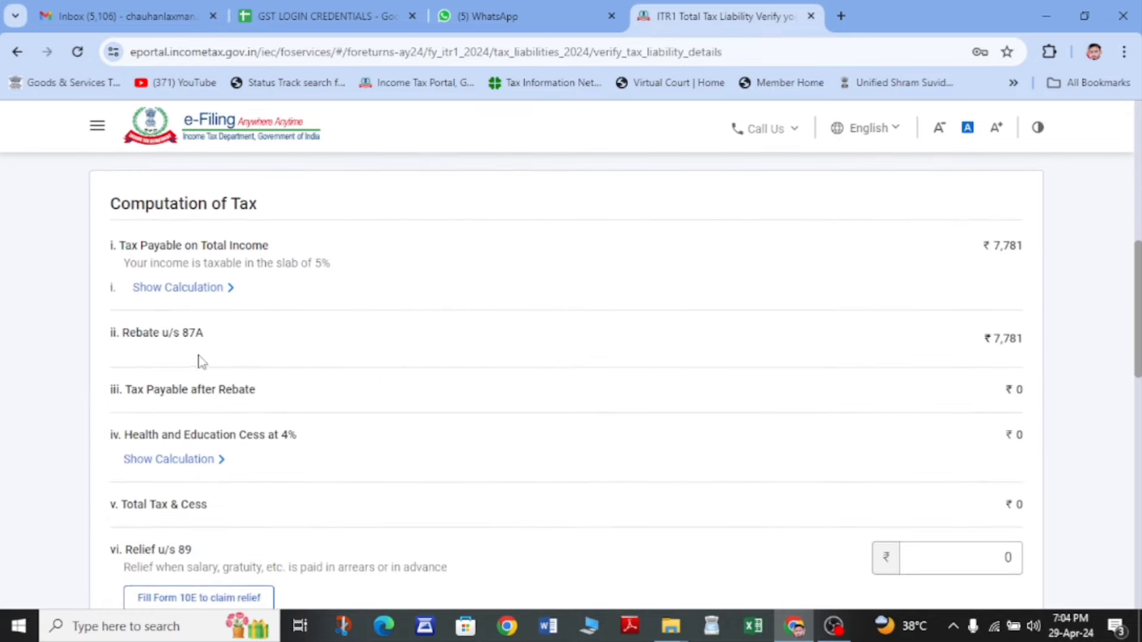
{"action": "triple_click", "coordinate": [133, 334]}
{"action": "left_click", "coordinate": [226, 344]}
- Confirm the total tax liability of ₹0 with no fee or interest
{"action": "scroll", "coordinate": [948, 382], "scroll_direction": "down", "scroll_amount": 2}
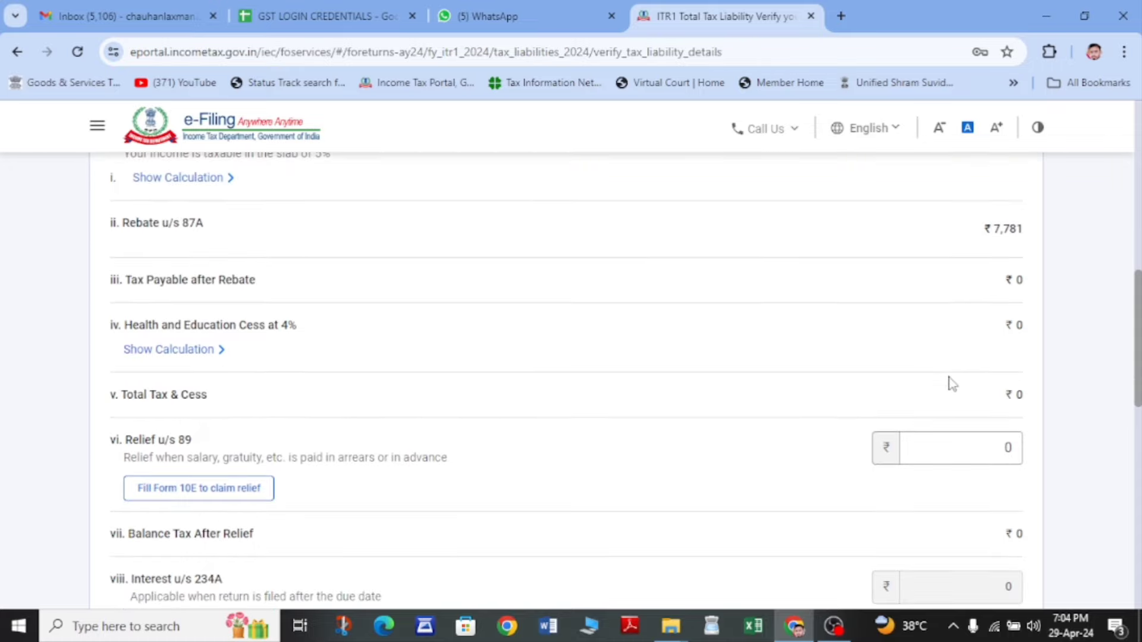
{"action": "scroll", "coordinate": [838, 433], "scroll_direction": "down", "scroll_amount": 3}
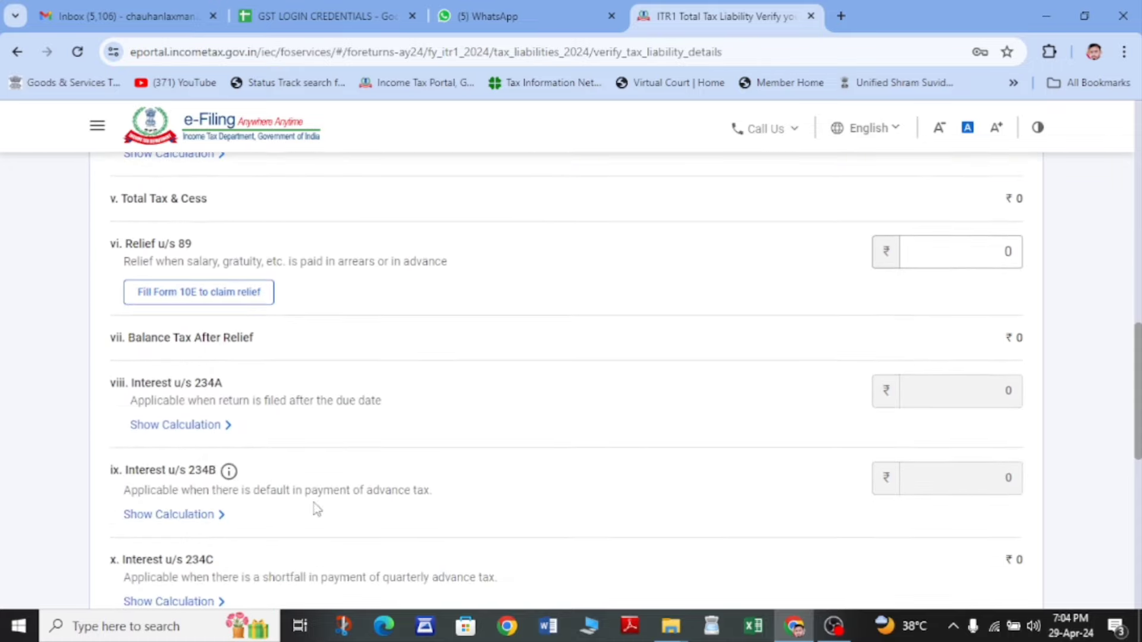
{"action": "scroll", "coordinate": [316, 509], "scroll_direction": "down", "scroll_amount": 3}
{"action": "scroll", "coordinate": [1031, 445], "scroll_direction": "down", "scroll_amount": 4}
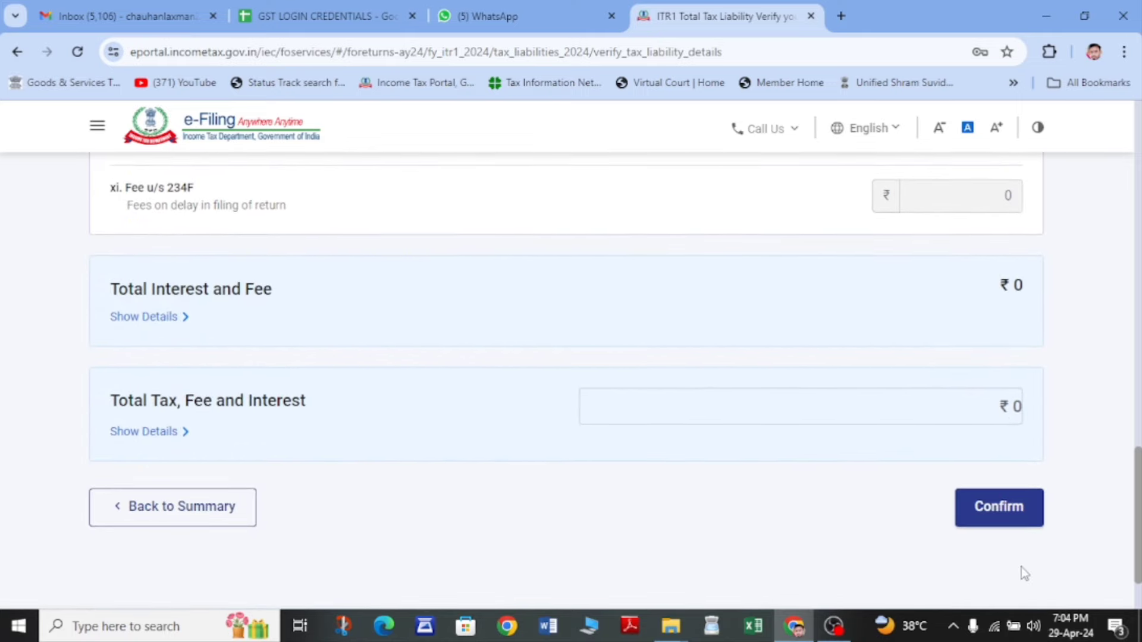
{"action": "left_click", "coordinate": [992, 519]}
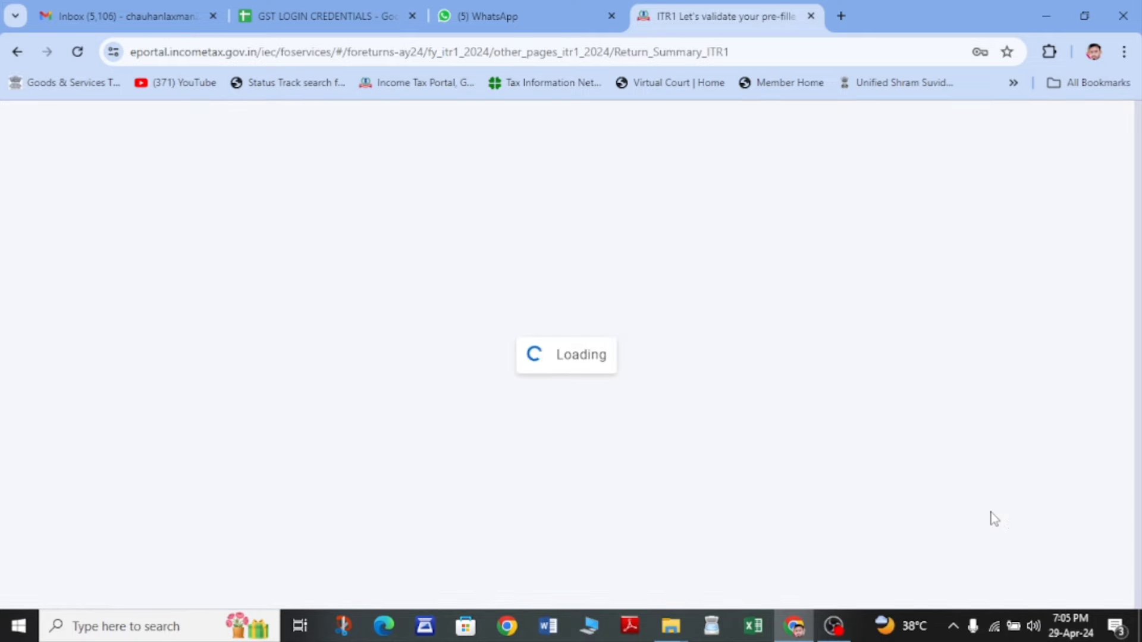
- Proceed to the Tax Summary and check ₹4,55,610 taxable income and ₹0 Amount Payable
{"action": "scroll", "coordinate": [991, 518], "scroll_direction": "down", "scroll_amount": 10}
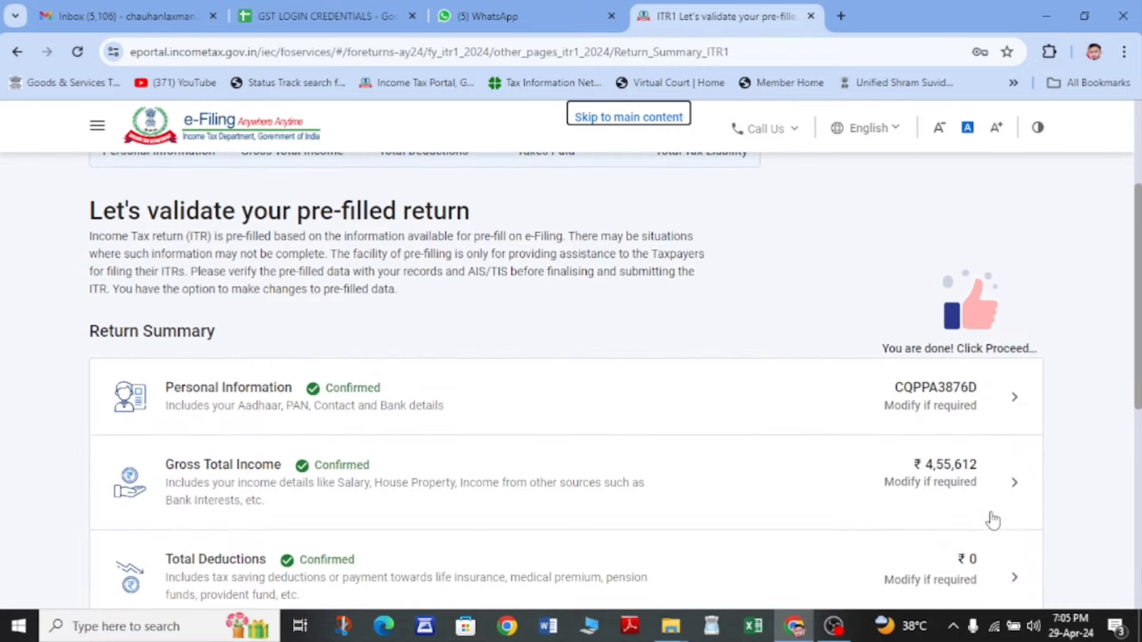
{"action": "scroll", "coordinate": [992, 520], "scroll_direction": "up", "scroll_amount": 3}
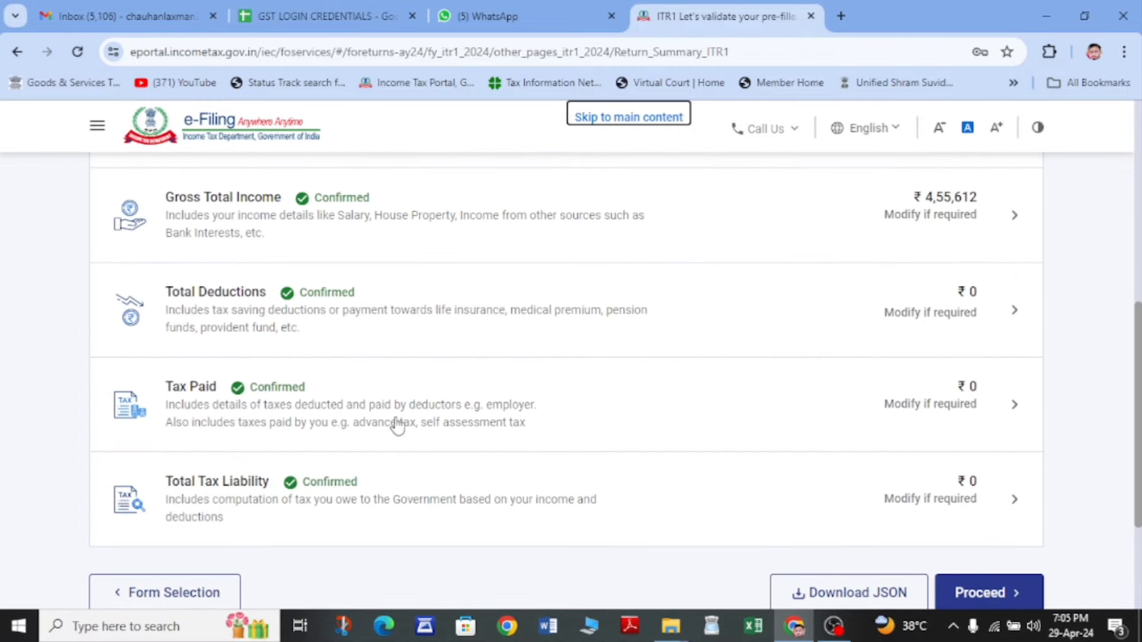
{"action": "scroll", "coordinate": [405, 490], "scroll_direction": "down", "scroll_amount": 1}
{"action": "scroll", "coordinate": [404, 489], "scroll_direction": "up", "scroll_amount": 3}
{"action": "scroll", "coordinate": [402, 484], "scroll_direction": "down", "scroll_amount": 1}
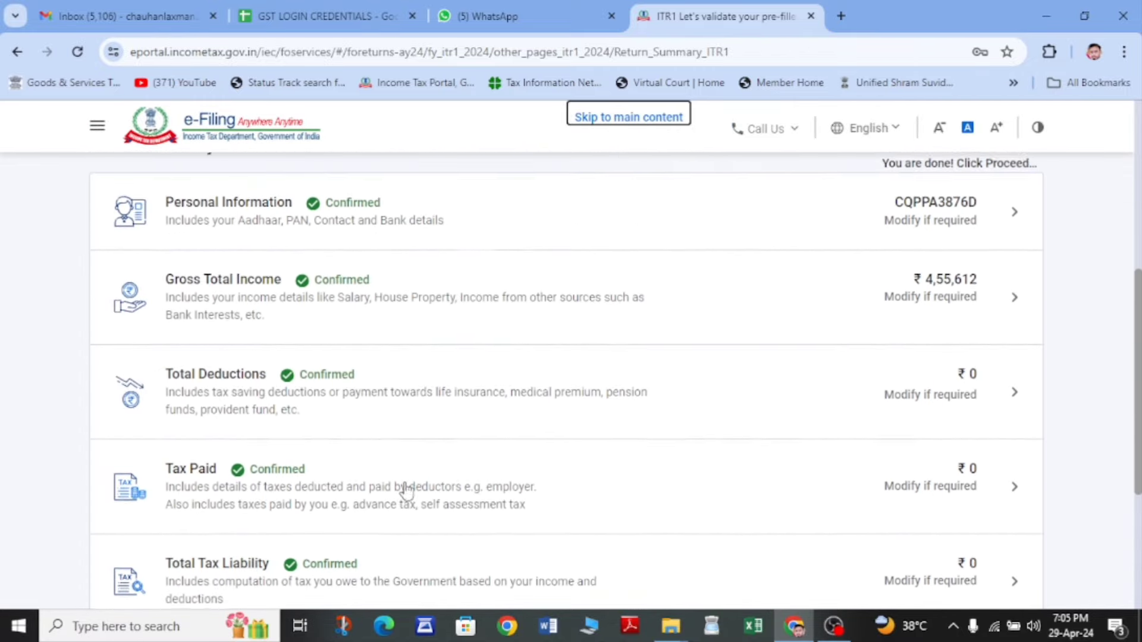
{"action": "scroll", "coordinate": [477, 390], "scroll_direction": "up", "scroll_amount": 1}
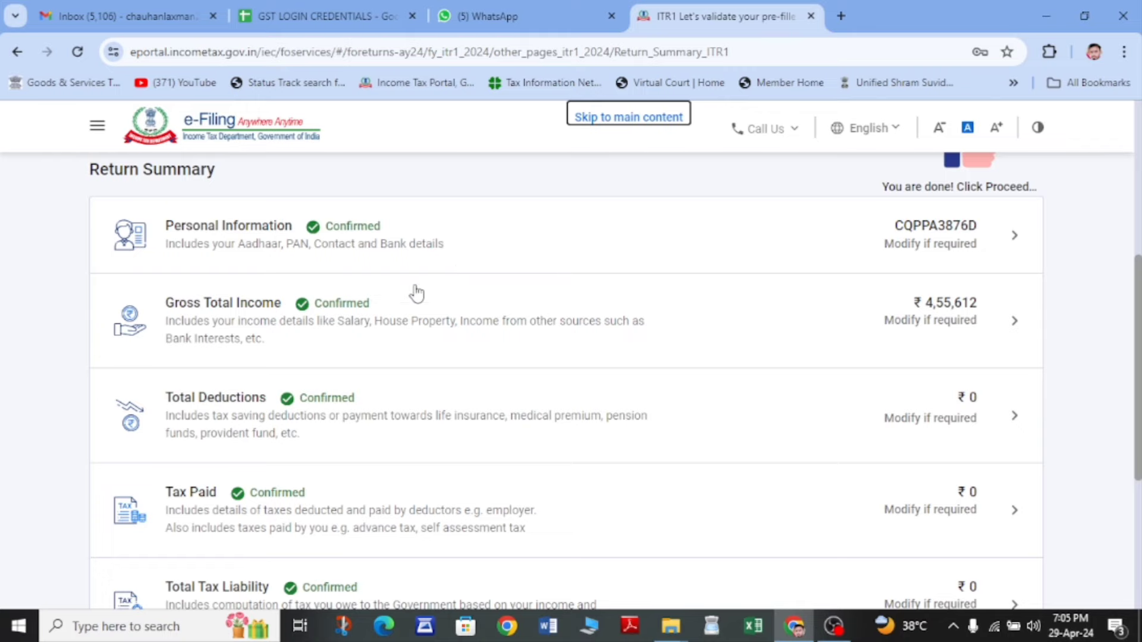
{"action": "scroll", "coordinate": [416, 293], "scroll_direction": "down", "scroll_amount": 5}
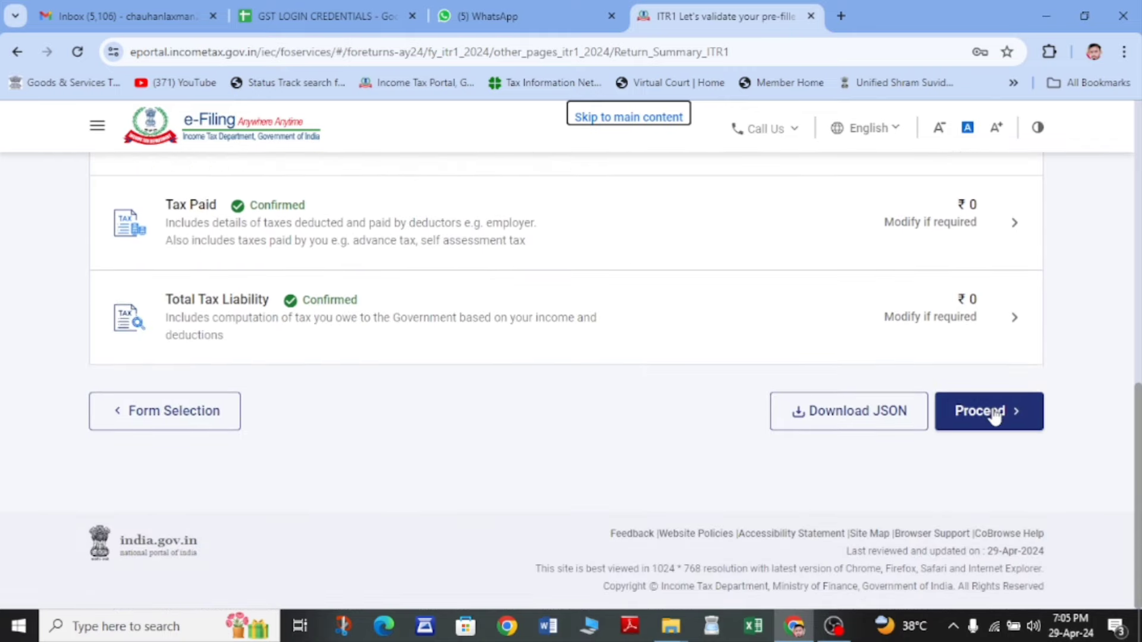
{"action": "left_click", "coordinate": [994, 415]}
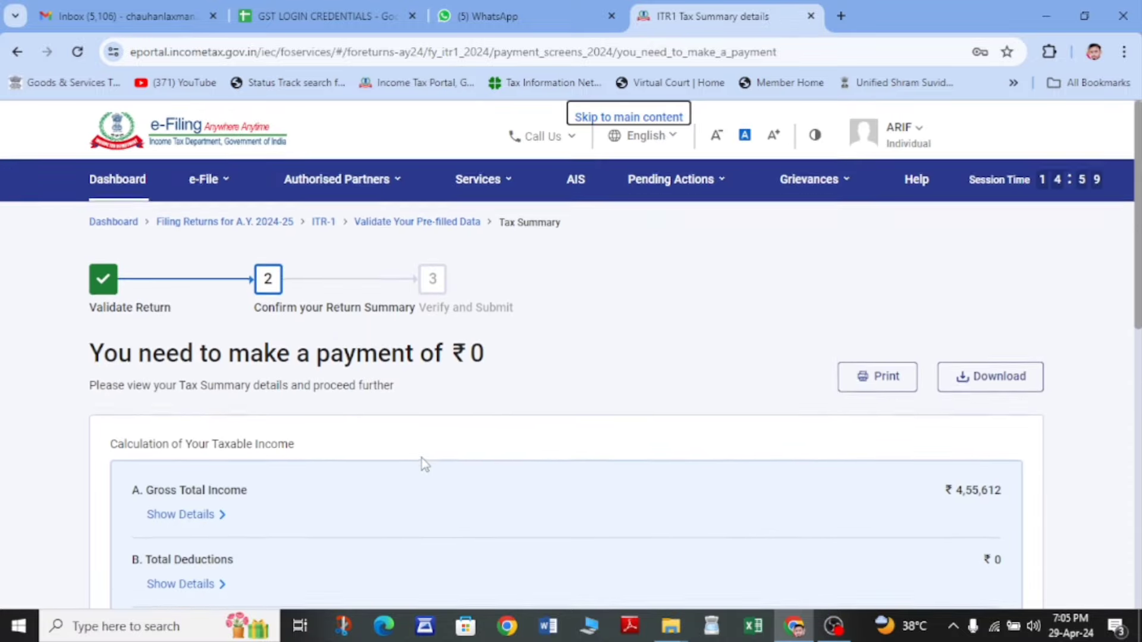
{"action": "scroll", "coordinate": [483, 384], "scroll_direction": "down", "scroll_amount": 9}
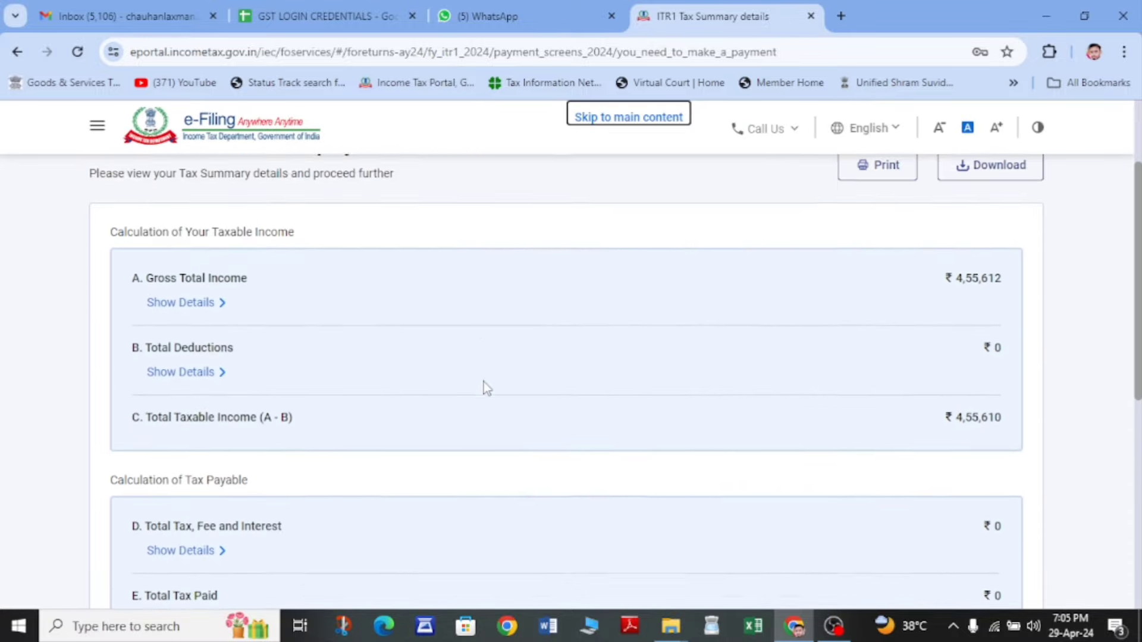
{"action": "scroll", "coordinate": [506, 385], "scroll_direction": "down", "scroll_amount": 1}
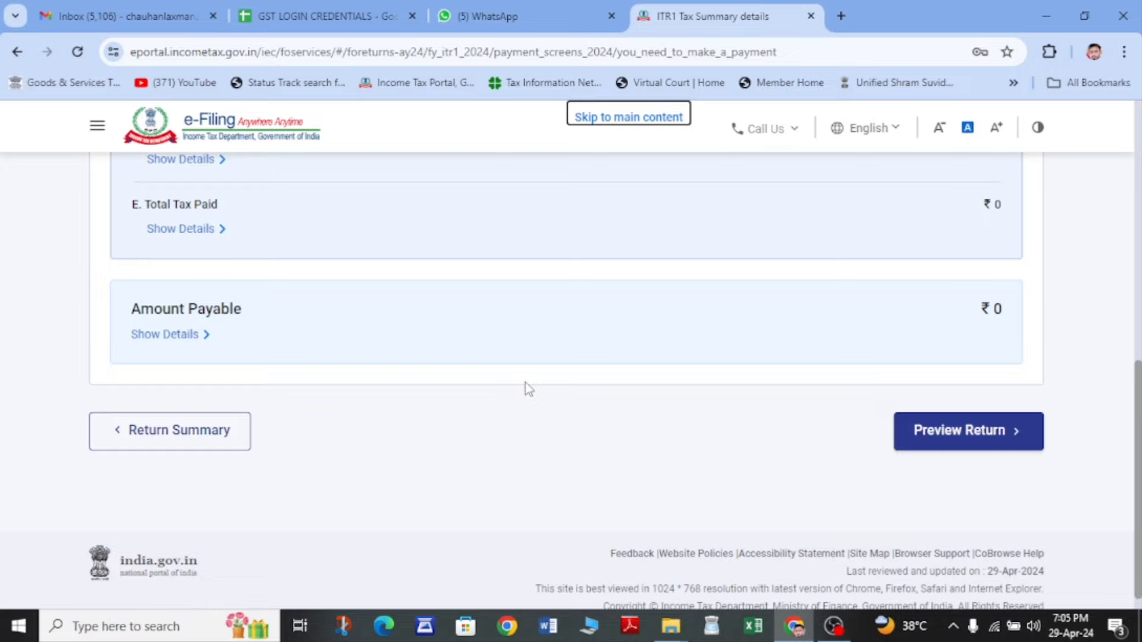
- Accept the return's correctness declaration and generate the full return preview
{"action": "left_click", "coordinate": [1002, 433]}
{"action": "scroll", "coordinate": [426, 482], "scroll_direction": "down", "scroll_amount": 5}
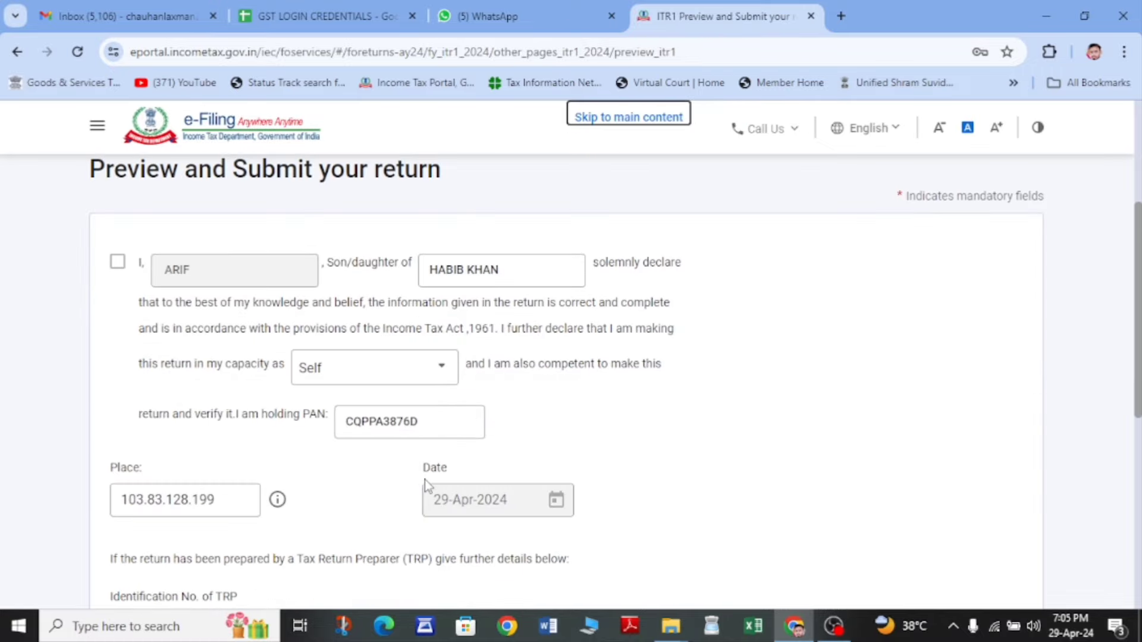
{"action": "left_click", "coordinate": [118, 273]}
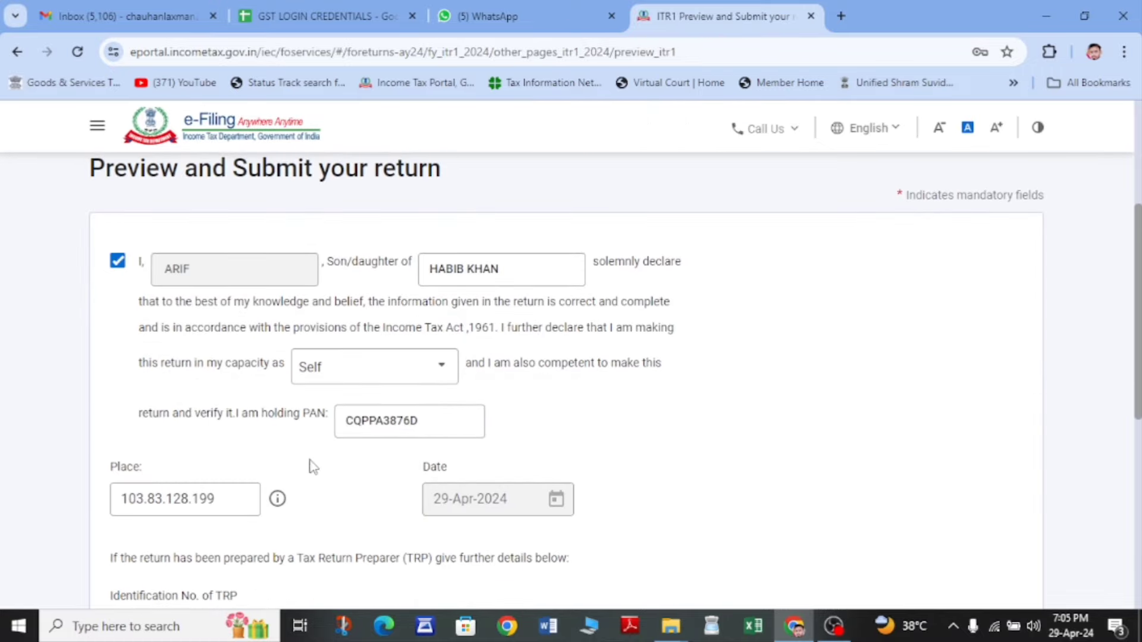
{"action": "scroll", "coordinate": [311, 465], "scroll_direction": "down", "scroll_amount": 4}
{"action": "scroll", "coordinate": [429, 440], "scroll_direction": "up", "scroll_amount": 3}
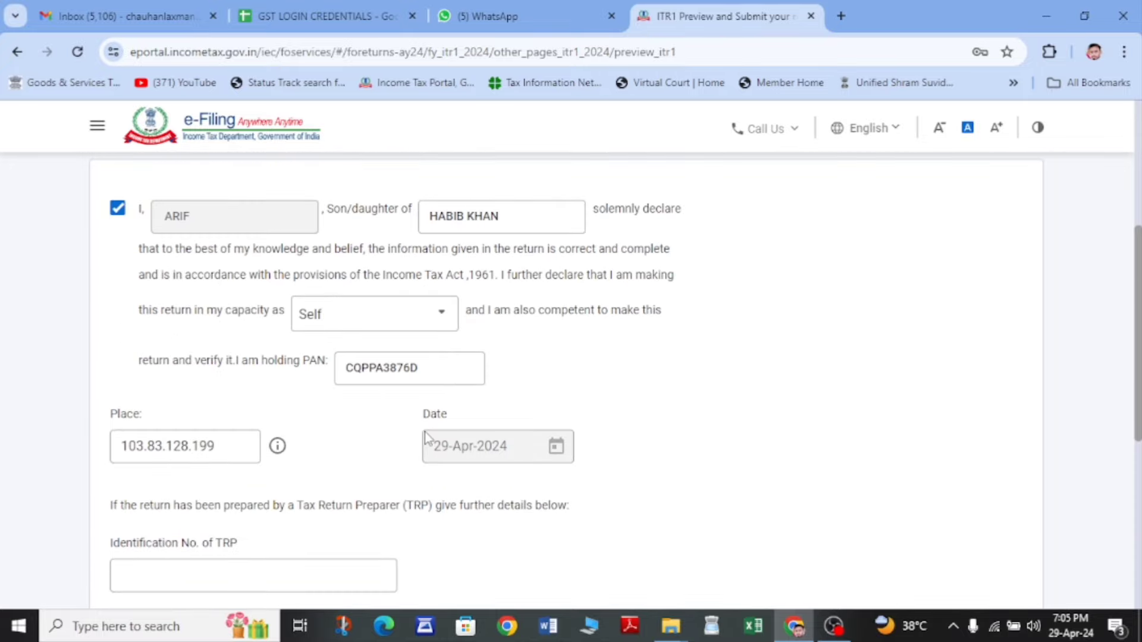
{"action": "scroll", "coordinate": [429, 440], "scroll_direction": "down", "scroll_amount": 3}
{"action": "left_click", "coordinate": [964, 581]}
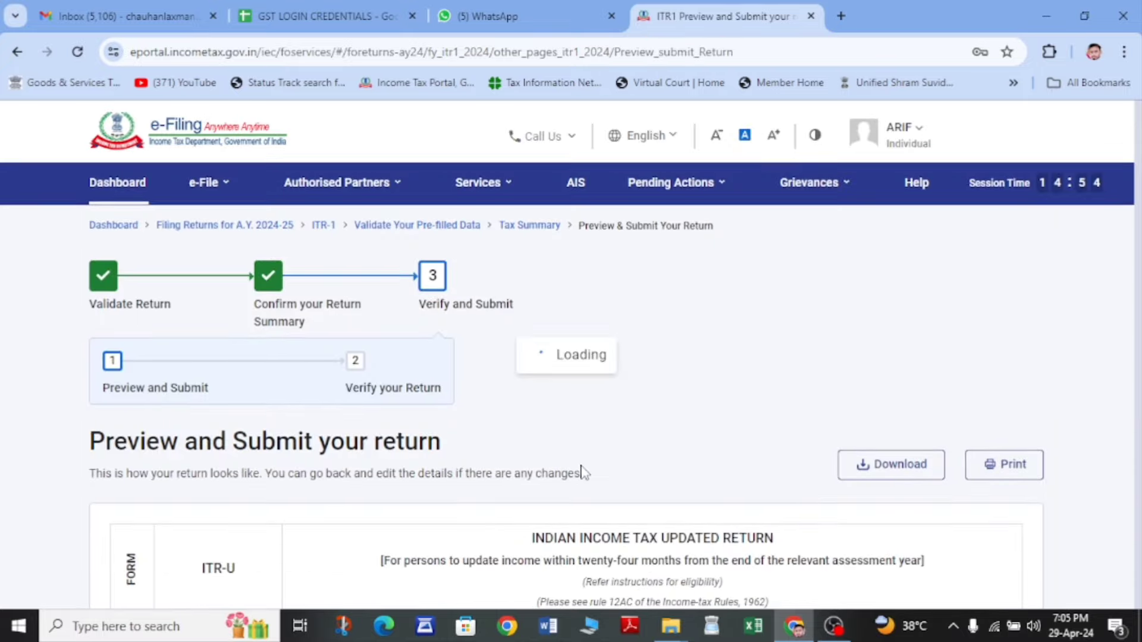
- Scroll through the ITR-1 SAHAJ preview for AY 2024-25 and run validation
{"action": "scroll", "coordinate": [583, 473], "scroll_direction": "down", "scroll_amount": 3}
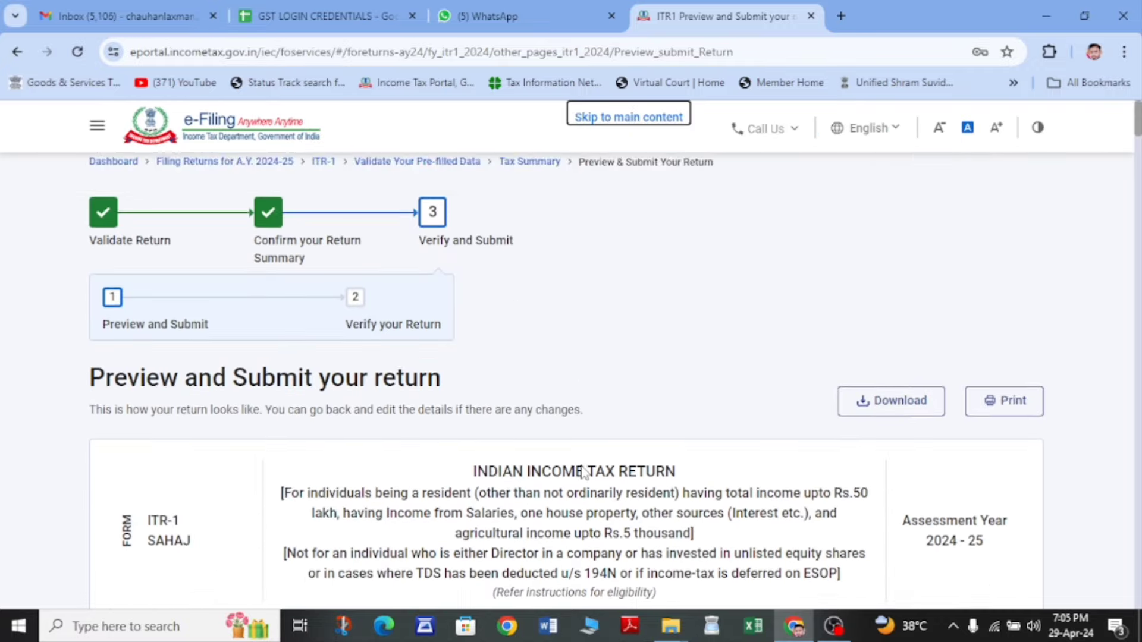
{"action": "scroll", "coordinate": [583, 473], "scroll_direction": "down", "scroll_amount": 15}
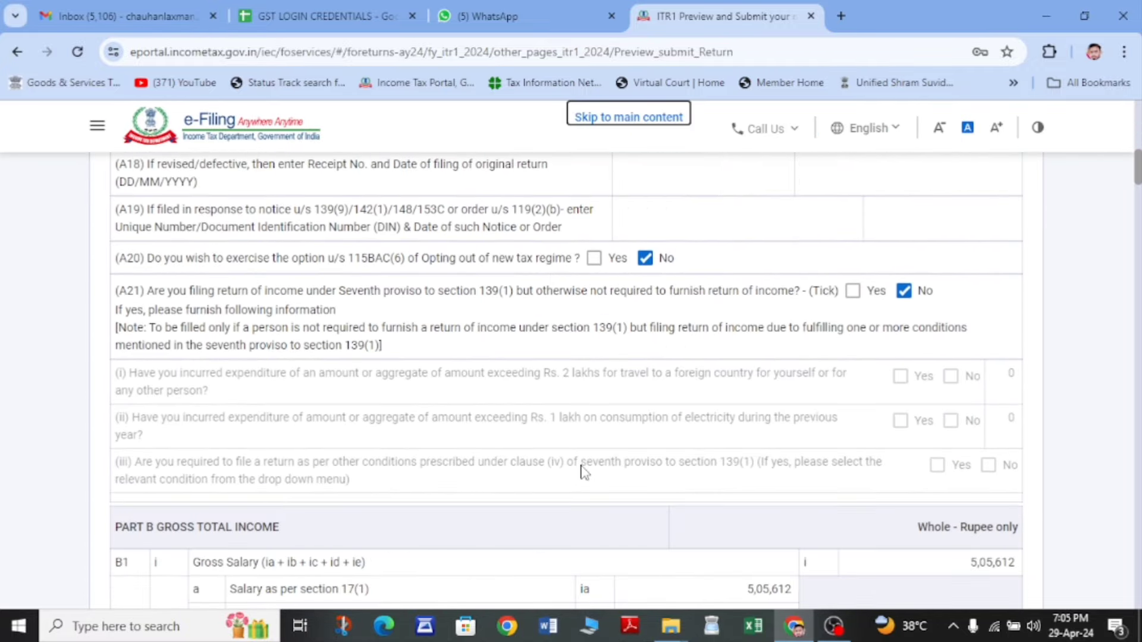
{"action": "scroll", "coordinate": [583, 472], "scroll_direction": "down", "scroll_amount": 5}
{"action": "scroll", "coordinate": [584, 473], "scroll_direction": "down", "scroll_amount": 20}
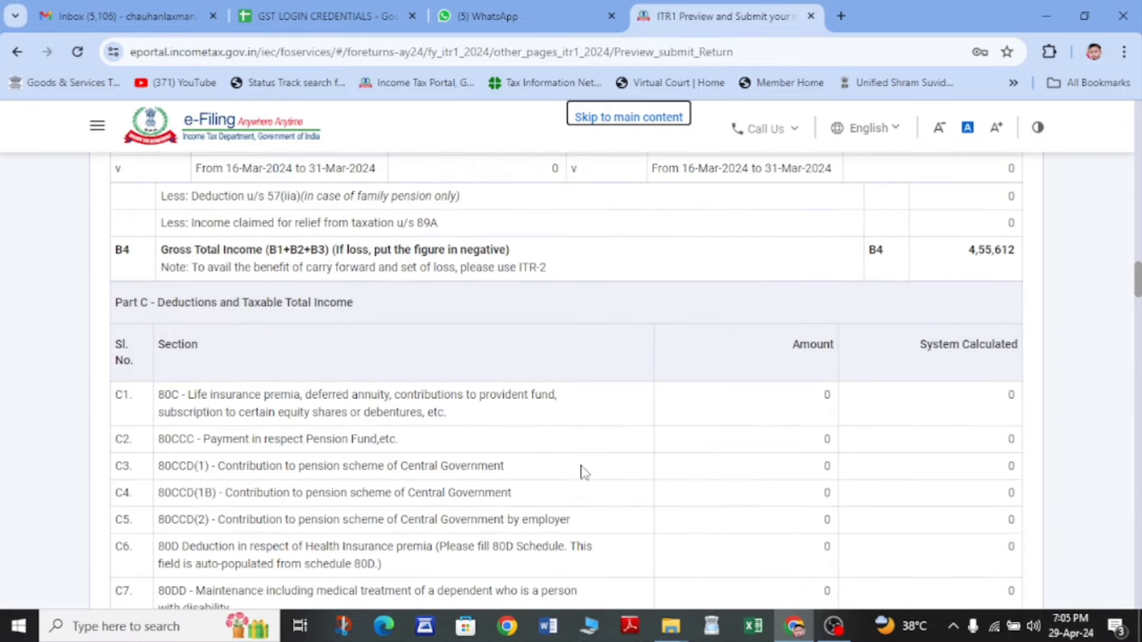
{"action": "scroll", "coordinate": [584, 473], "scroll_direction": "down", "scroll_amount": 20}
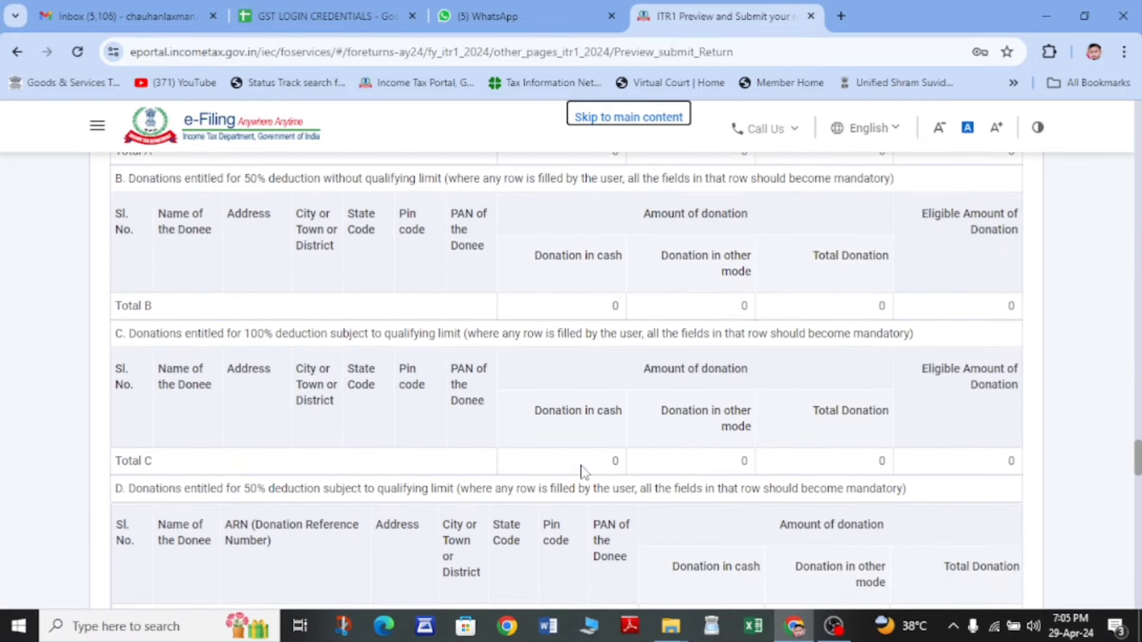
{"action": "scroll", "coordinate": [584, 473], "scroll_direction": "down", "scroll_amount": 20}
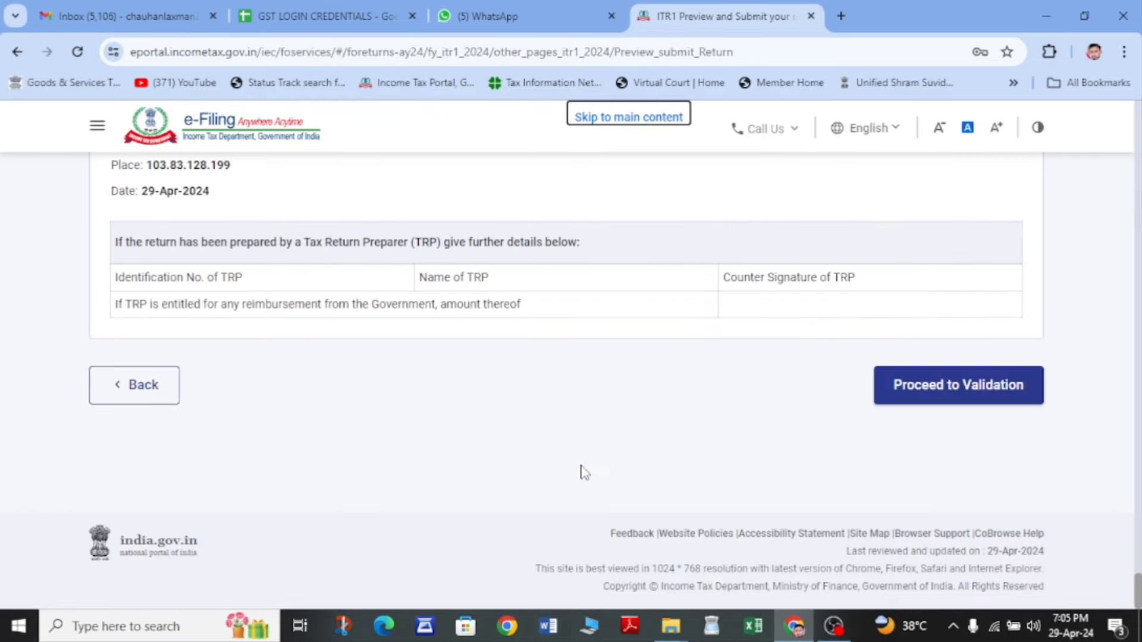
{"action": "left_click", "coordinate": [925, 400]}
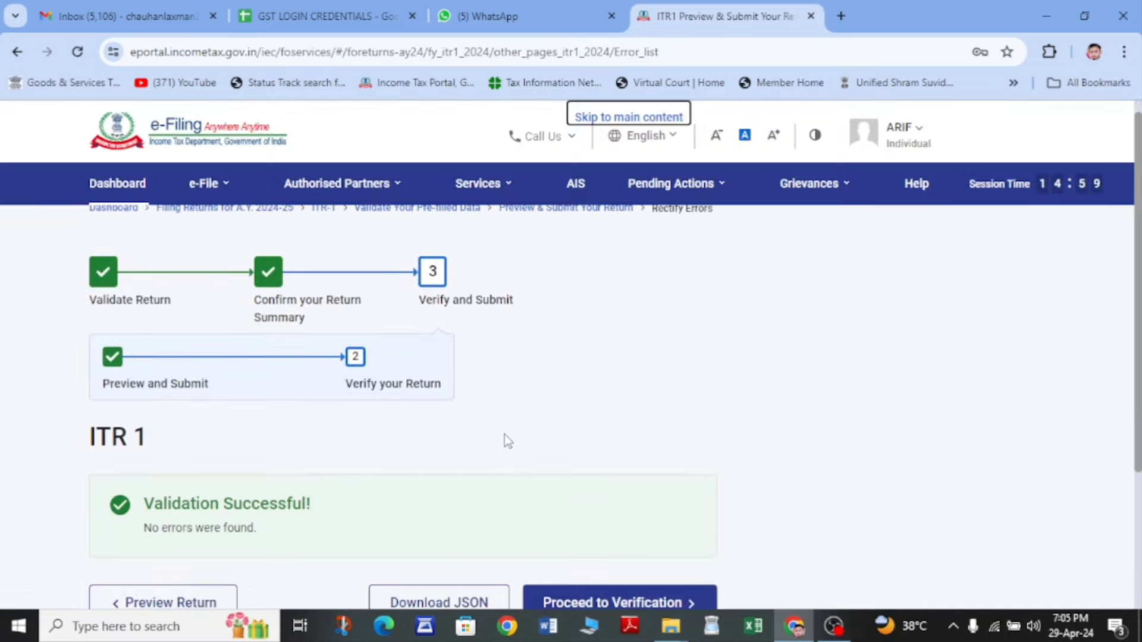
- Note the no-errors validation result and continue to the verification page
{"action": "scroll", "coordinate": [505, 437], "scroll_direction": "down", "scroll_amount": 3}
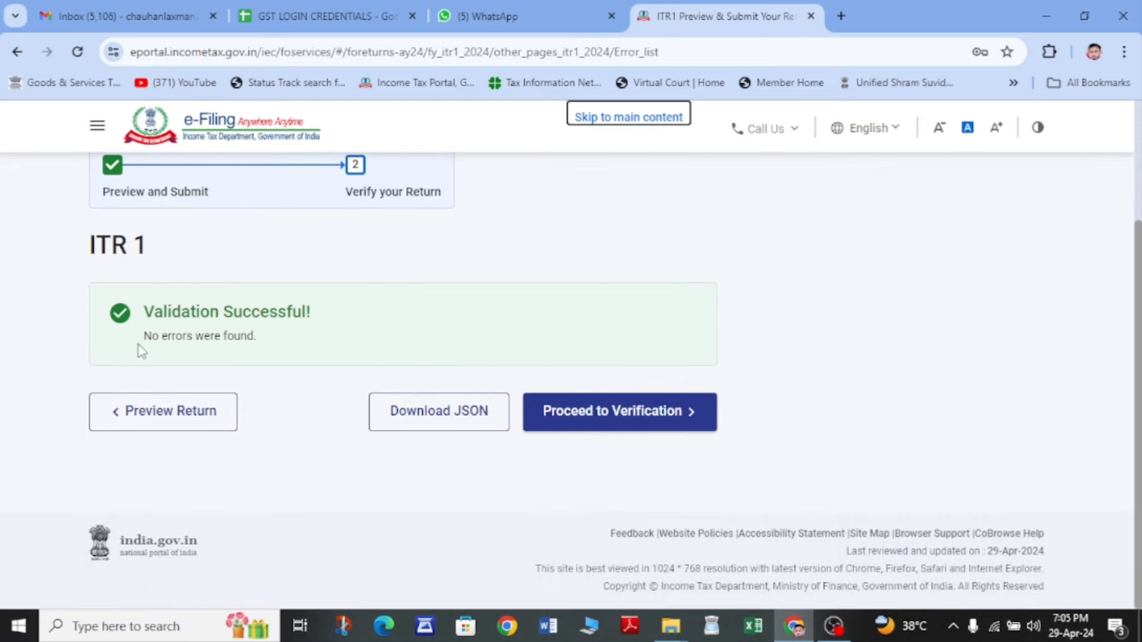
{"action": "left_click_drag", "start_coordinate": [138, 345], "coordinate": [228, 354]}
{"action": "left_click", "coordinate": [257, 329]}
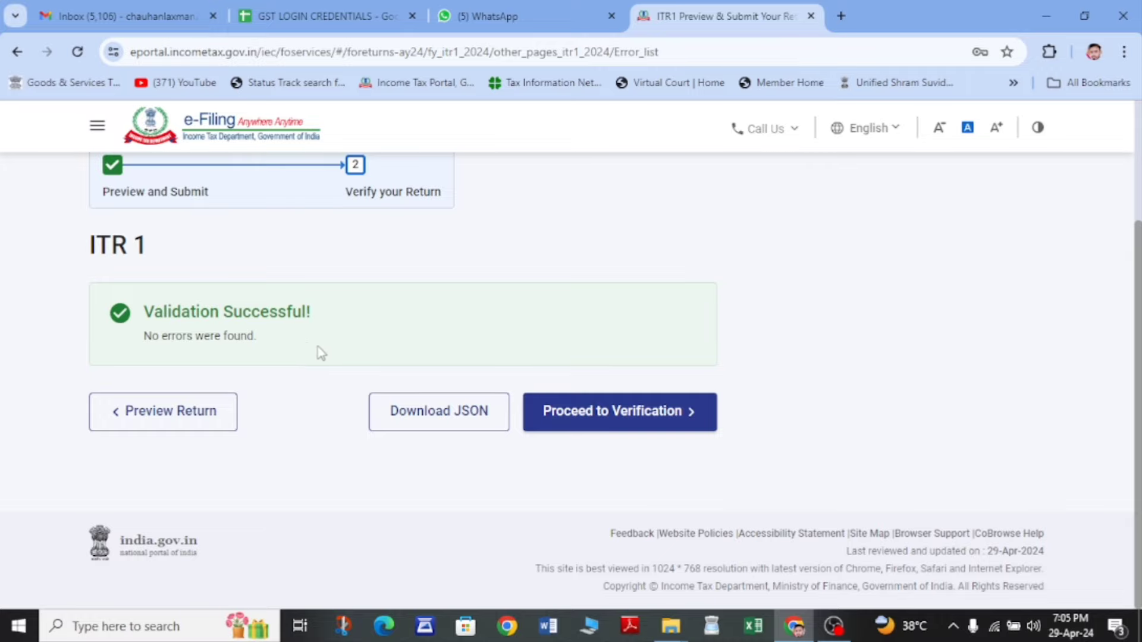
{"action": "left_click", "coordinate": [619, 425]}
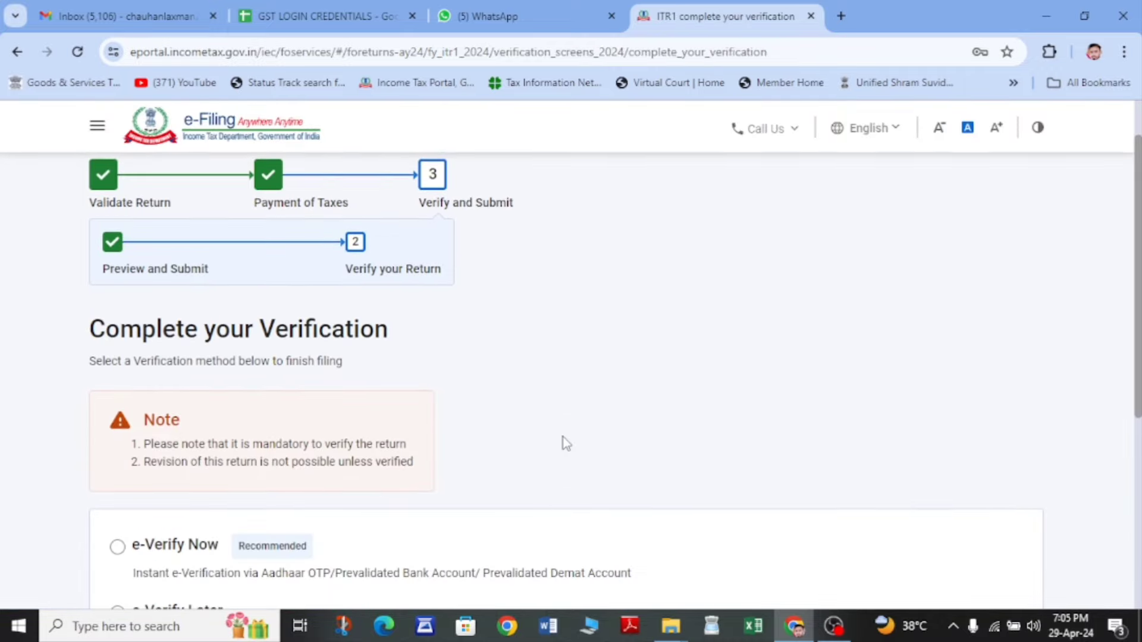
- Read the verification options, briefly selecting e-Verify Now
{"action": "scroll", "coordinate": [562, 438], "scroll_direction": "down", "scroll_amount": 5}
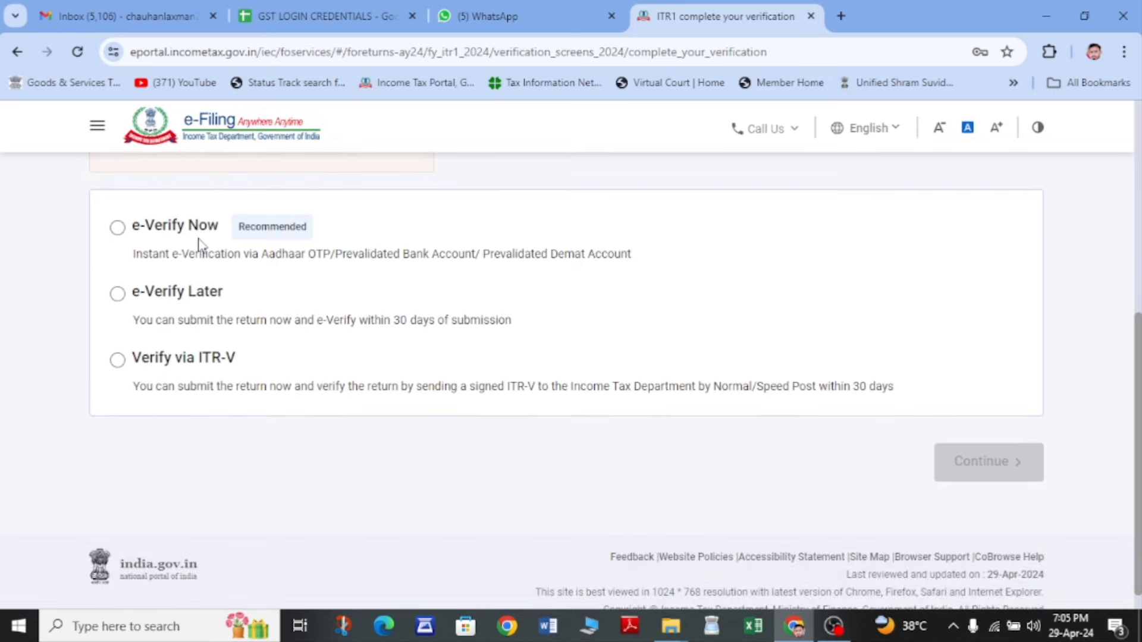
{"action": "left_click_drag", "start_coordinate": [215, 263], "coordinate": [358, 266]}
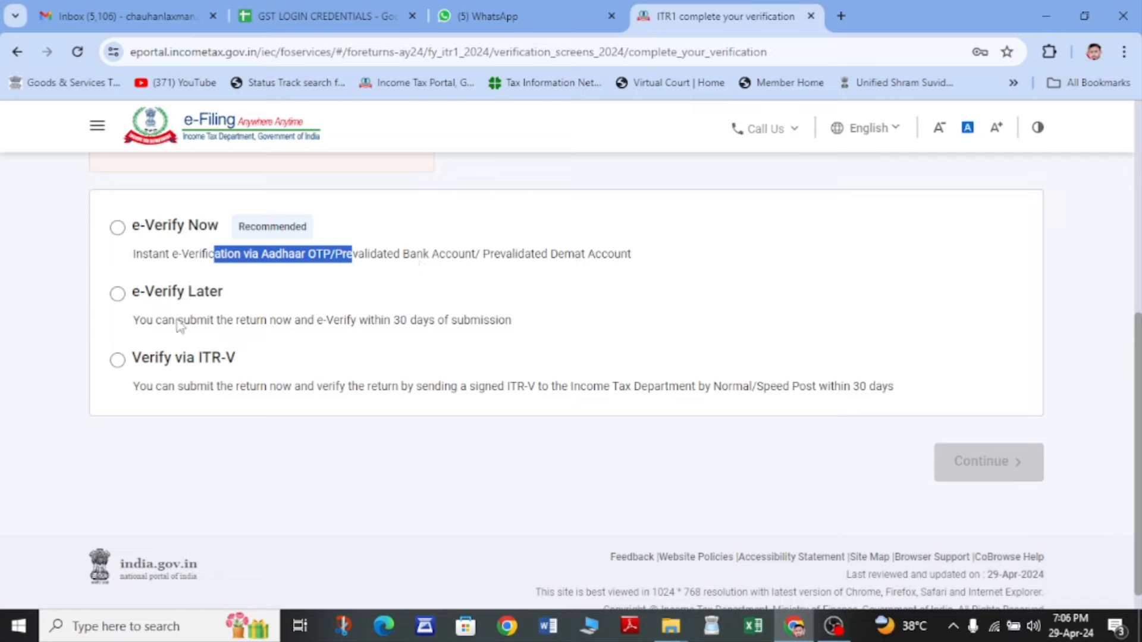
{"action": "left_click_drag", "start_coordinate": [178, 326], "coordinate": [517, 334]}
{"action": "left_click", "coordinate": [367, 333]}
{"action": "left_click", "coordinate": [531, 336]}
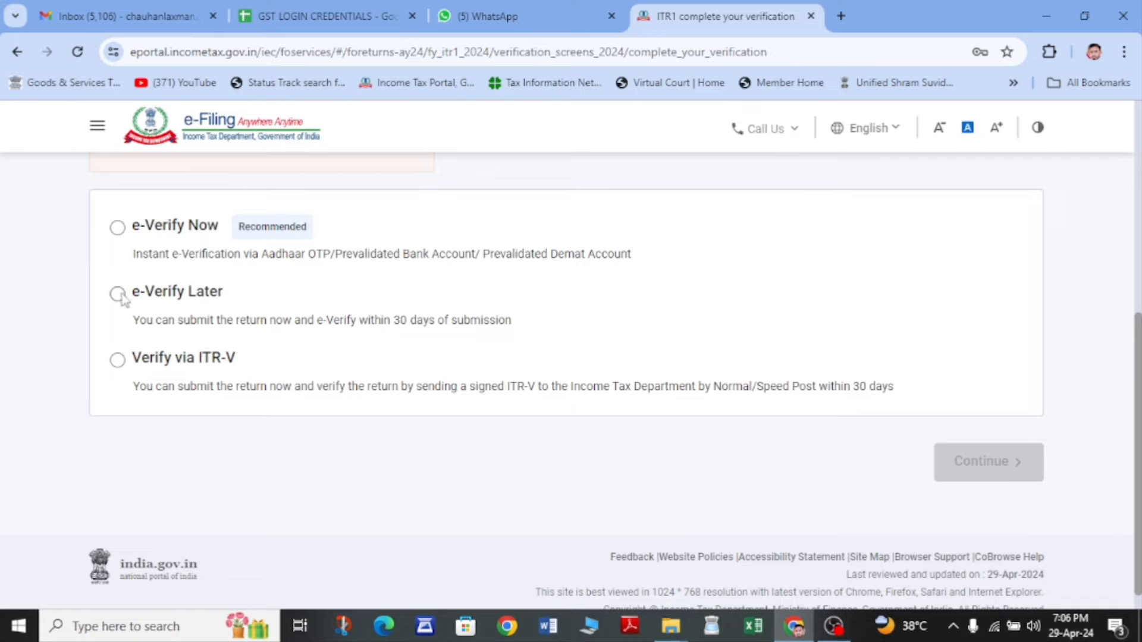
{"action": "left_click", "coordinate": [118, 229]}
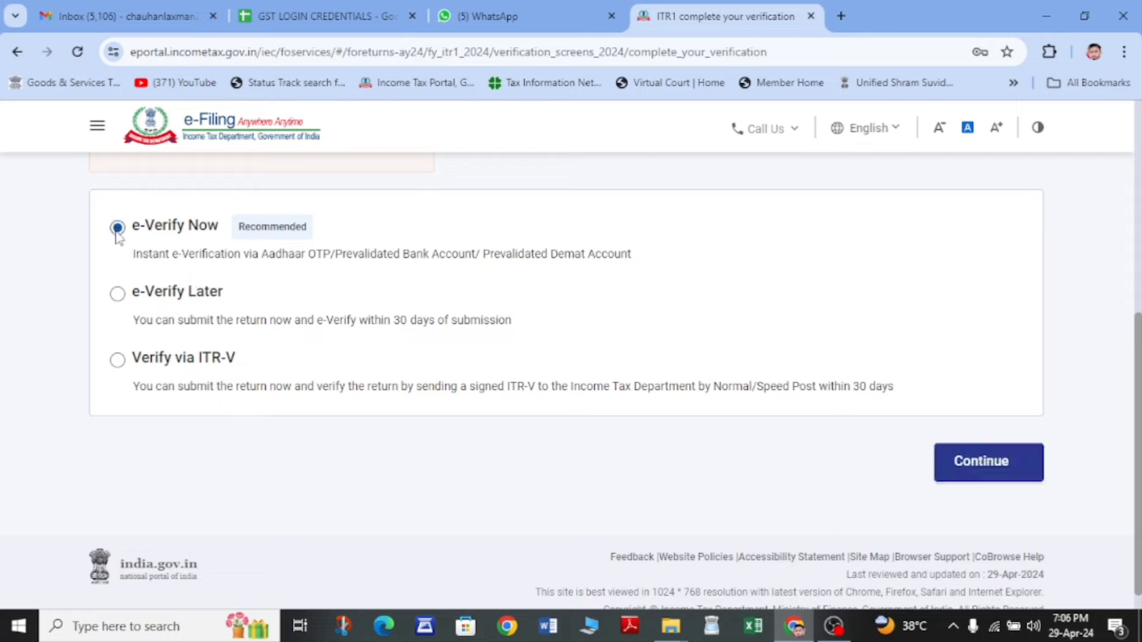
{"action": "left_click_drag", "start_coordinate": [249, 257], "coordinate": [346, 262]}
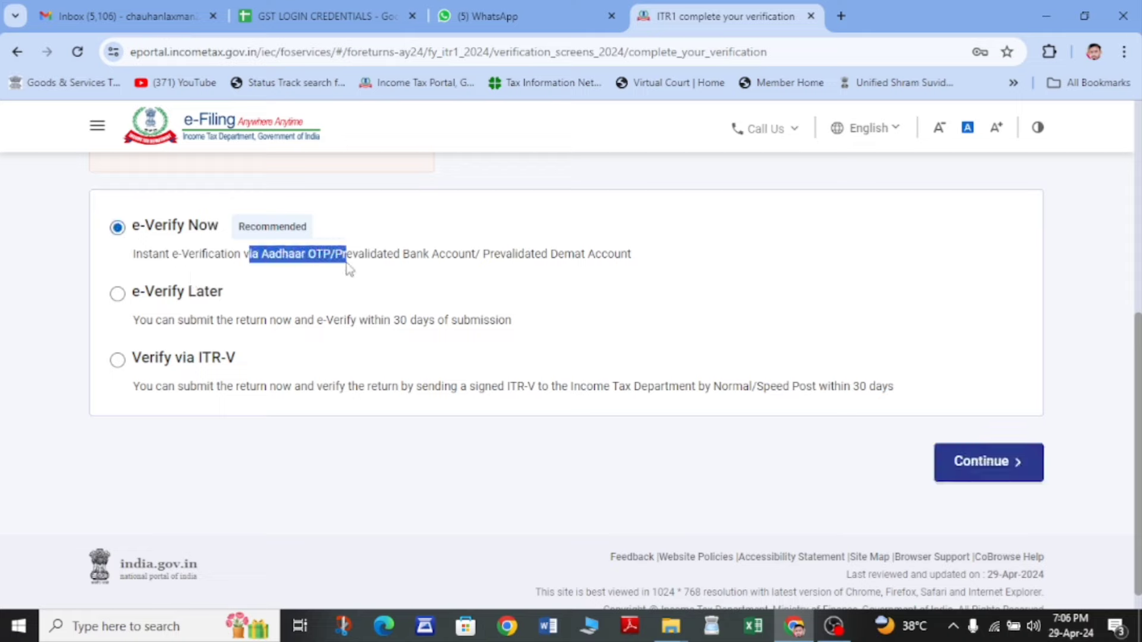
{"action": "left_click", "coordinate": [347, 262]}
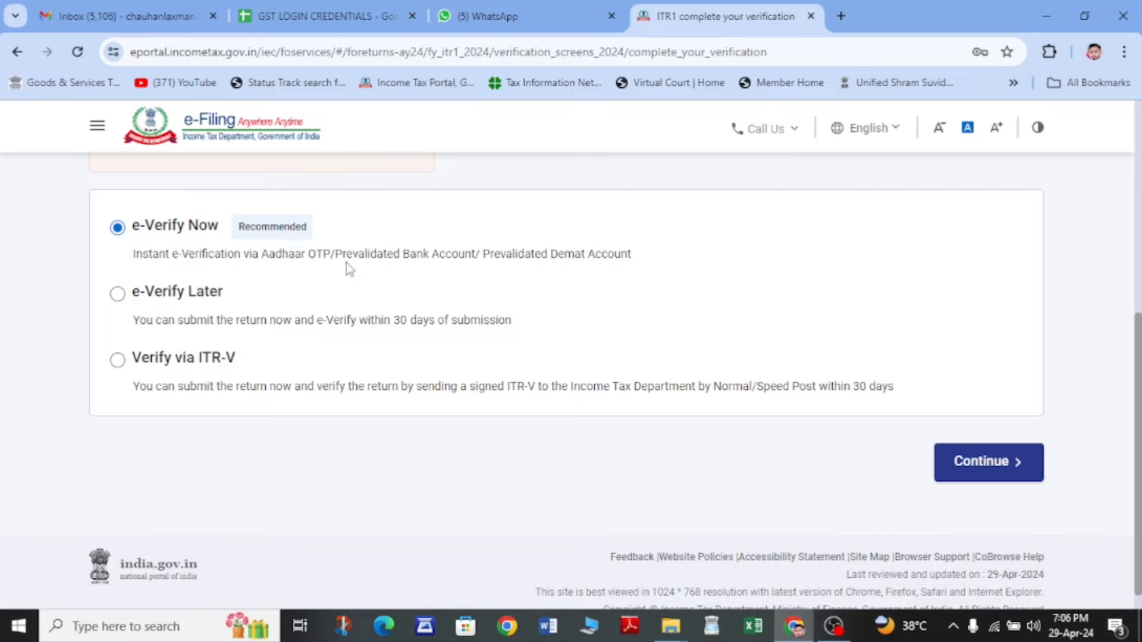
- Choose e-Verify Later, acknowledge the 30-day notice, and submit the return
{"action": "left_click", "coordinate": [117, 294]}
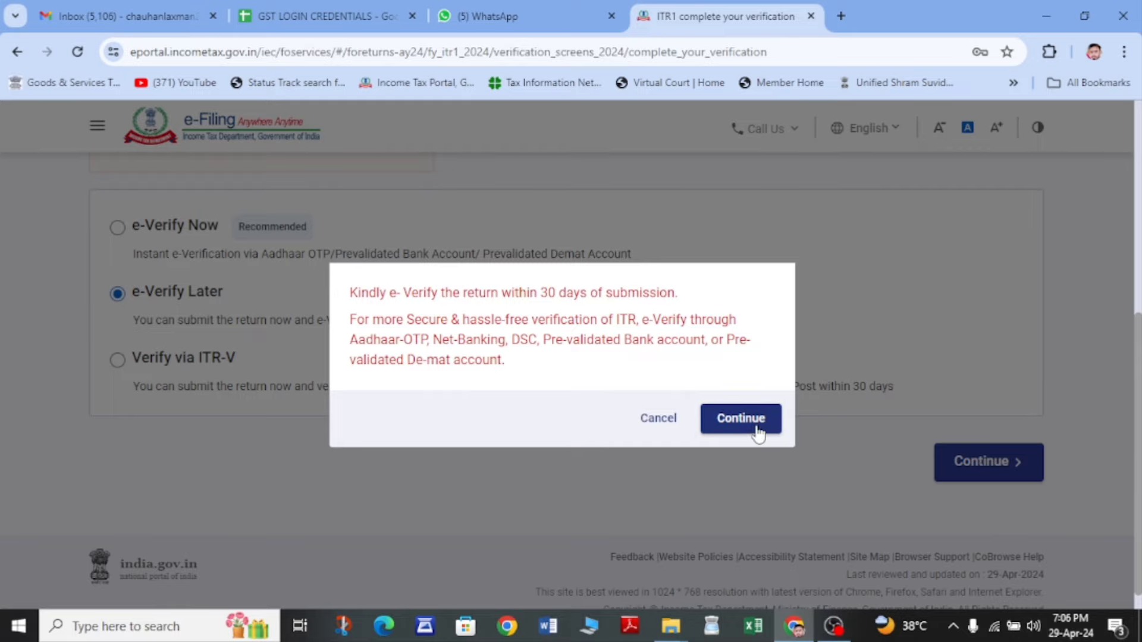
{"action": "left_click", "coordinate": [757, 431]}
{"action": "left_click", "coordinate": [1007, 466]}
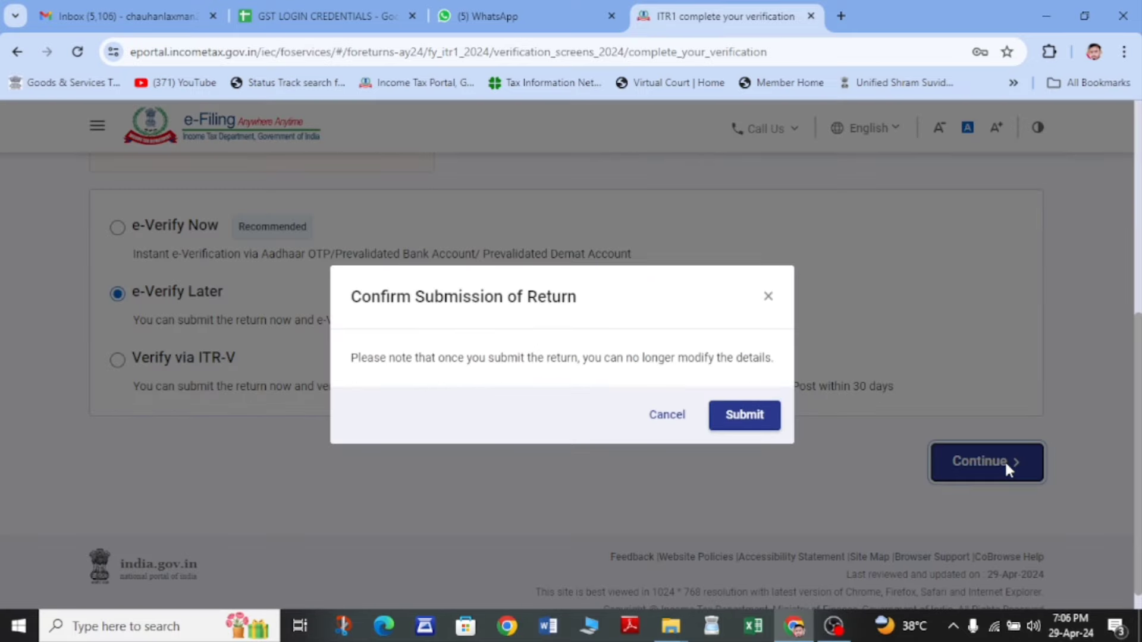
{"action": "left_click", "coordinate": [756, 417]}
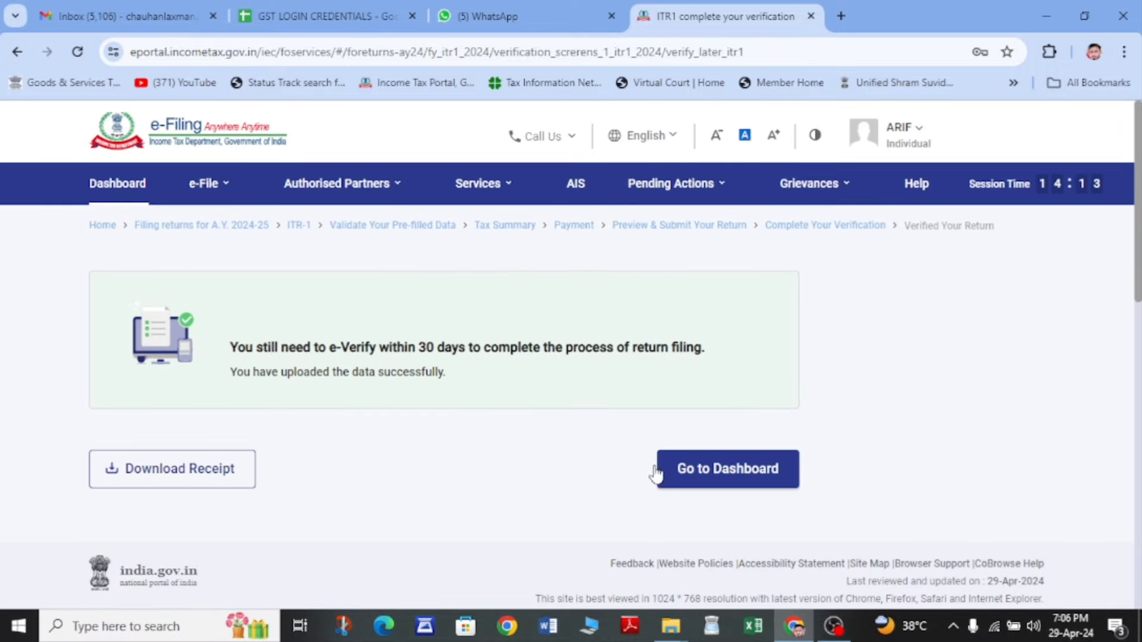
- Start e-verifying the AY 2024-25 ITR 1 from the e-Verify ITR page
{"action": "left_click", "coordinate": [225, 187]}
{"action": "mouse_move", "coordinate": [296, 230]}
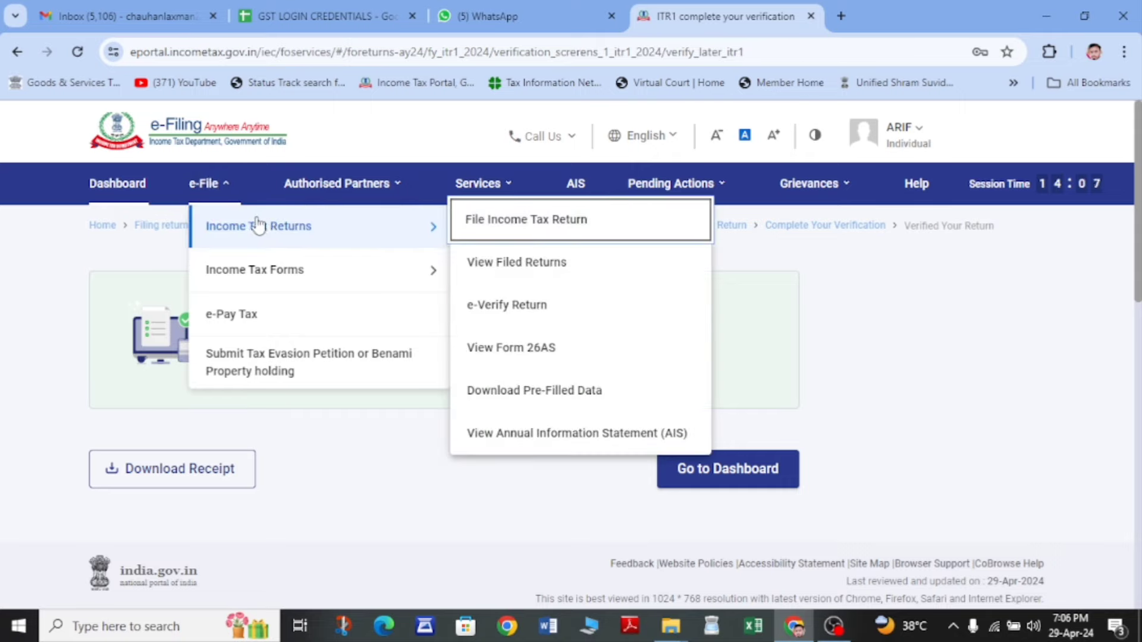
{"action": "left_click", "coordinate": [524, 309]}
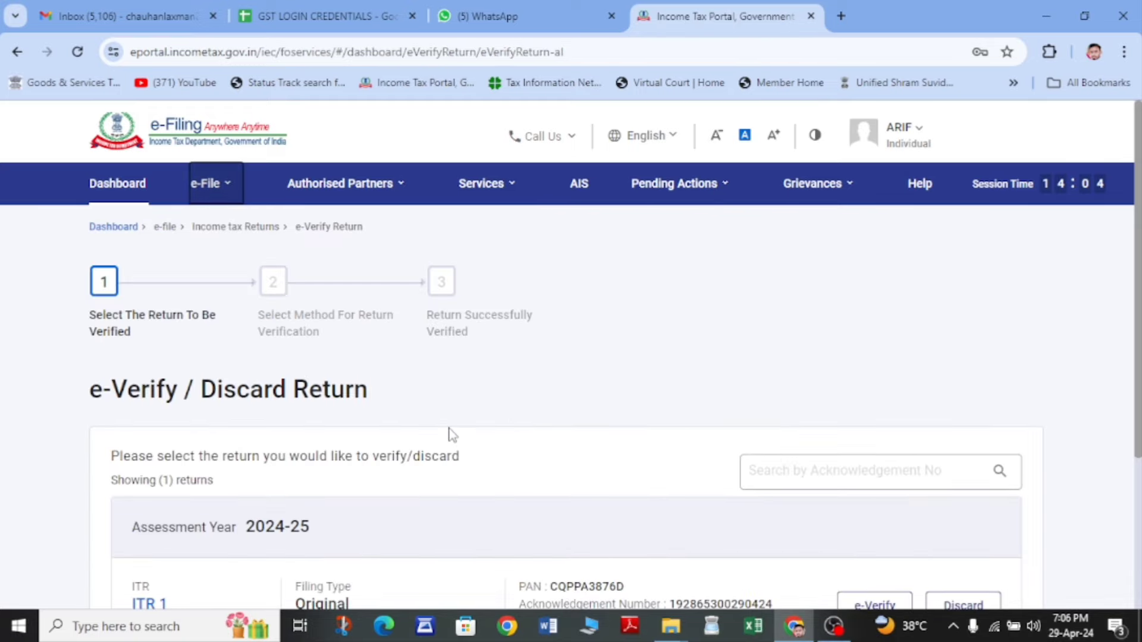
{"action": "scroll", "coordinate": [452, 434], "scroll_direction": "down", "scroll_amount": 4}
{"action": "scroll", "coordinate": [873, 394], "scroll_direction": "up", "scroll_amount": 4}
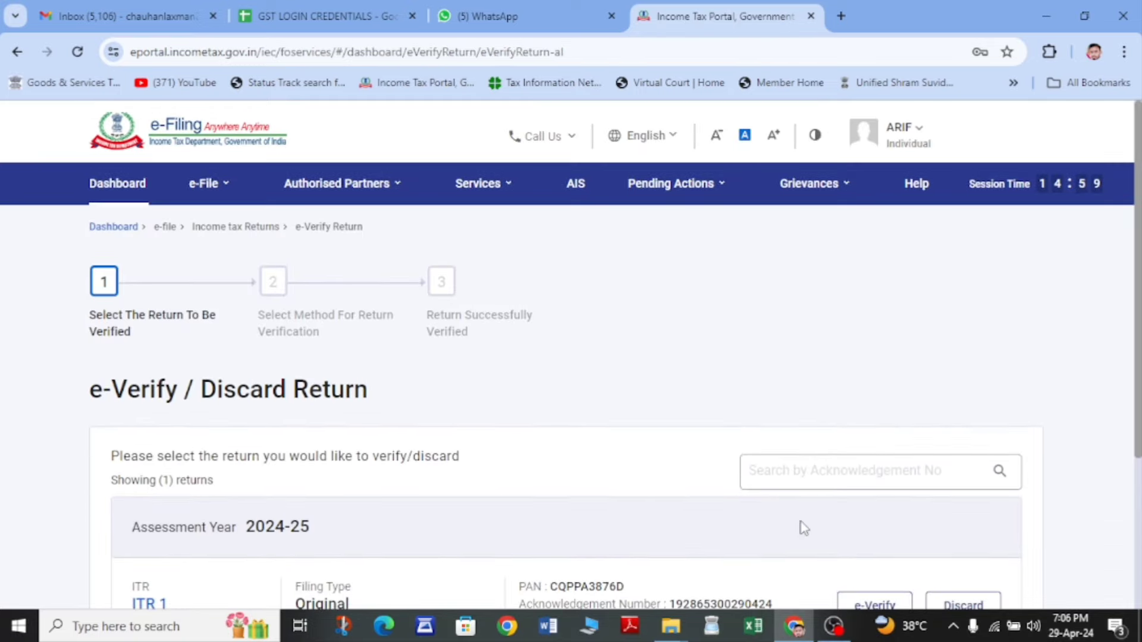
{"action": "scroll", "coordinate": [804, 525], "scroll_direction": "down", "scroll_amount": 4}
{"action": "left_click", "coordinate": [876, 393]}
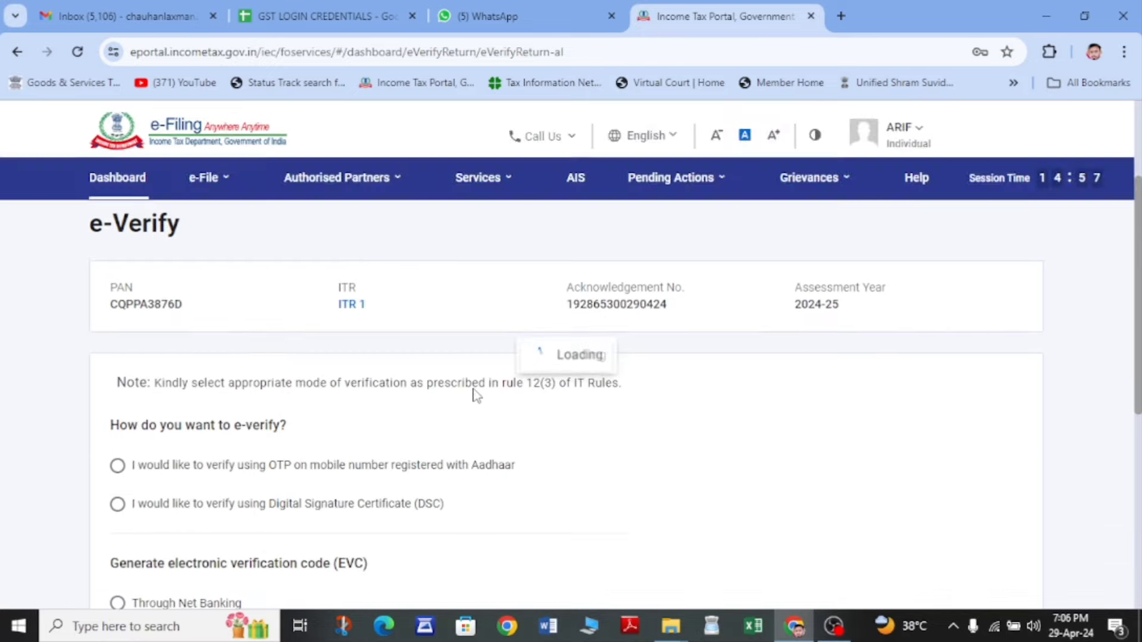
- Choose Aadhaar OTP verification, agree to validate Aadhaar details, and generate the OTP
{"action": "scroll", "coordinate": [475, 395], "scroll_direction": "down", "scroll_amount": 4}
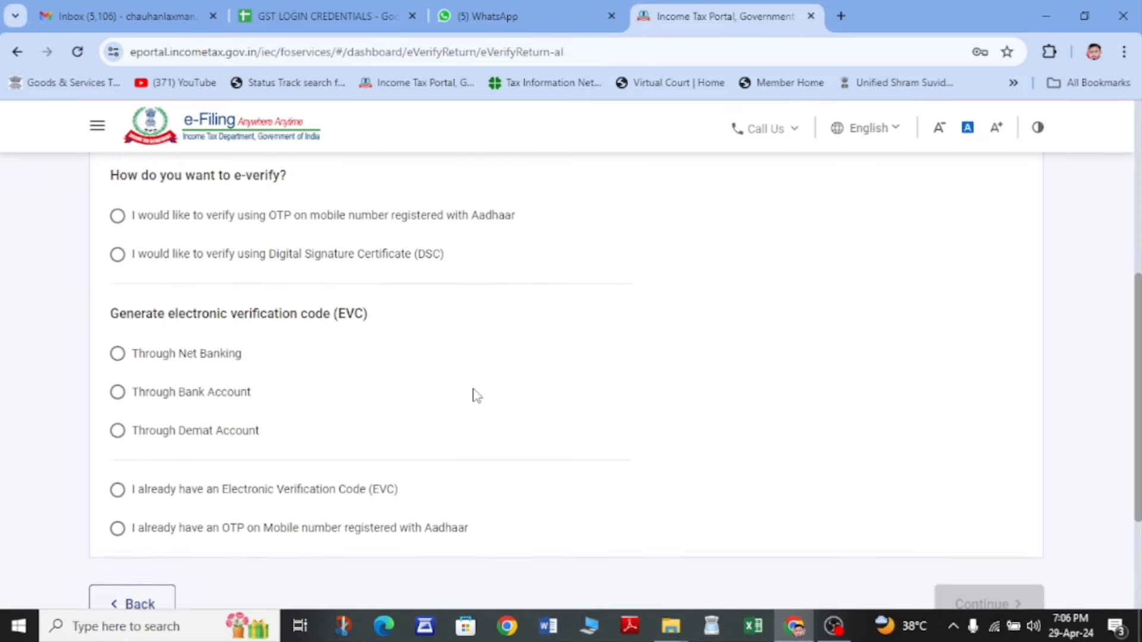
{"action": "left_click", "coordinate": [118, 214]}
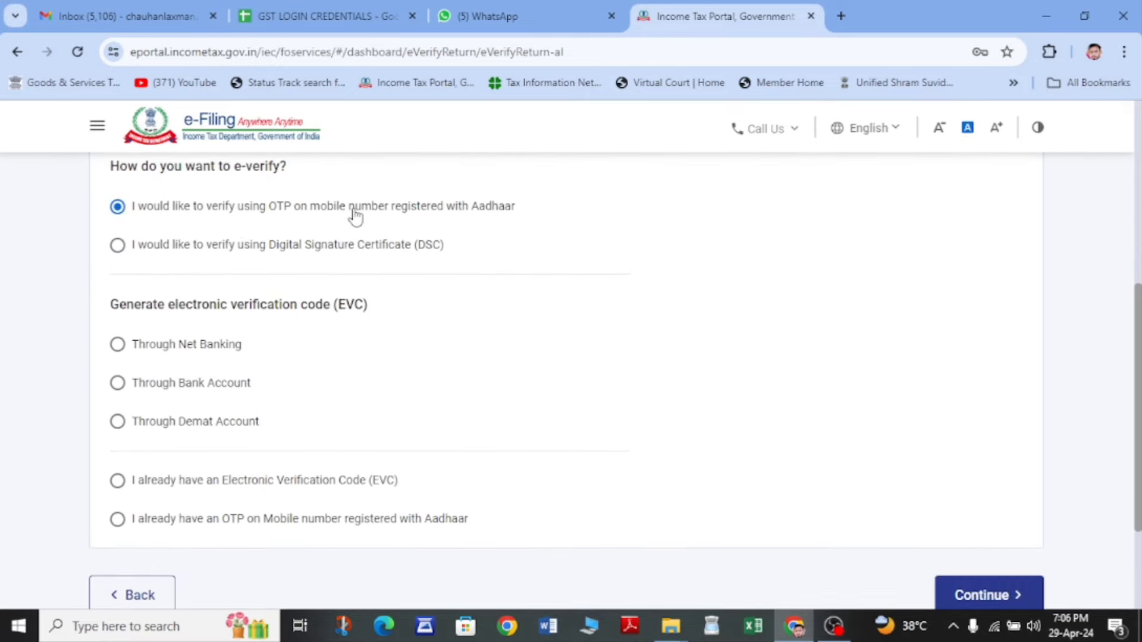
{"action": "scroll", "coordinate": [691, 579], "scroll_direction": "down", "scroll_amount": 3}
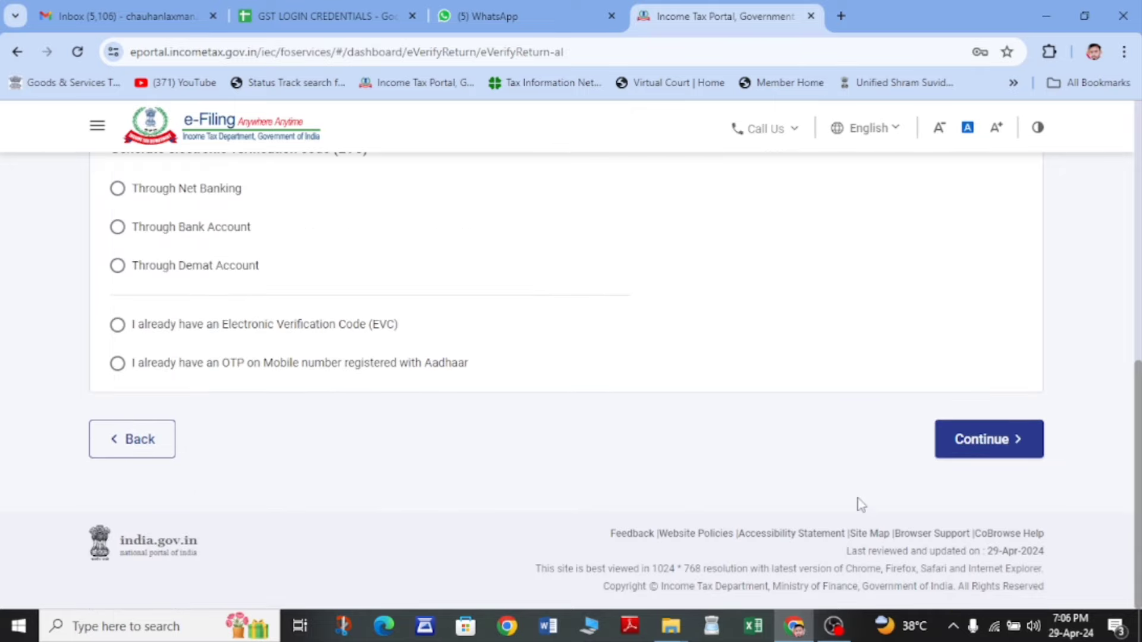
{"action": "left_click", "coordinate": [956, 450]}
{"action": "left_click_drag", "start_coordinate": [722, 399], "coordinate": [359, 393]}
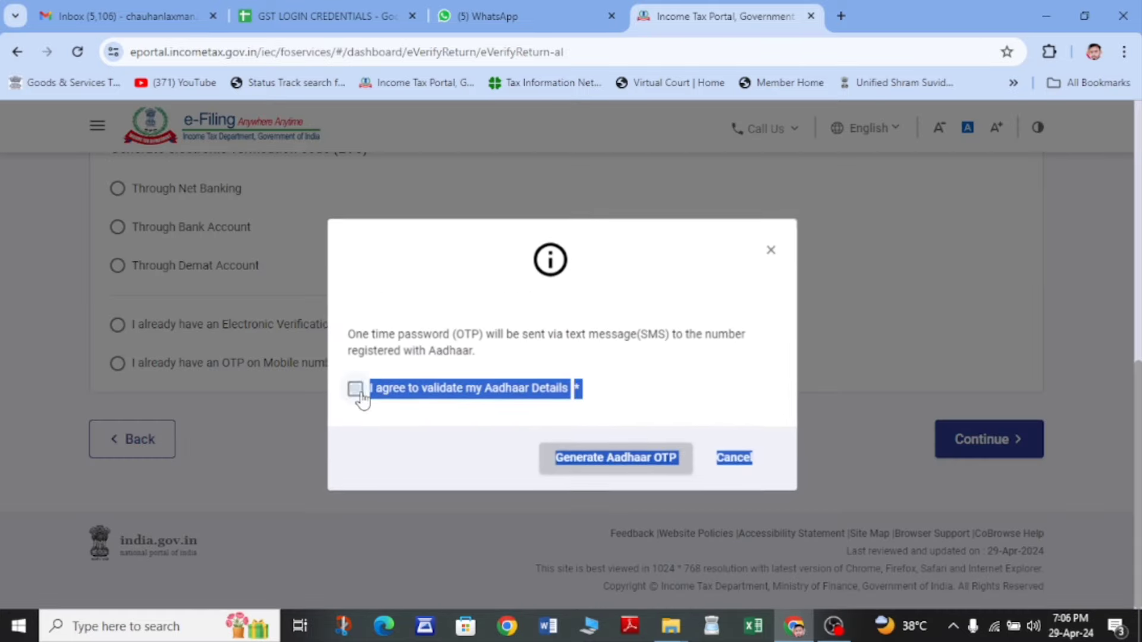
{"action": "left_click", "coordinate": [358, 391]}
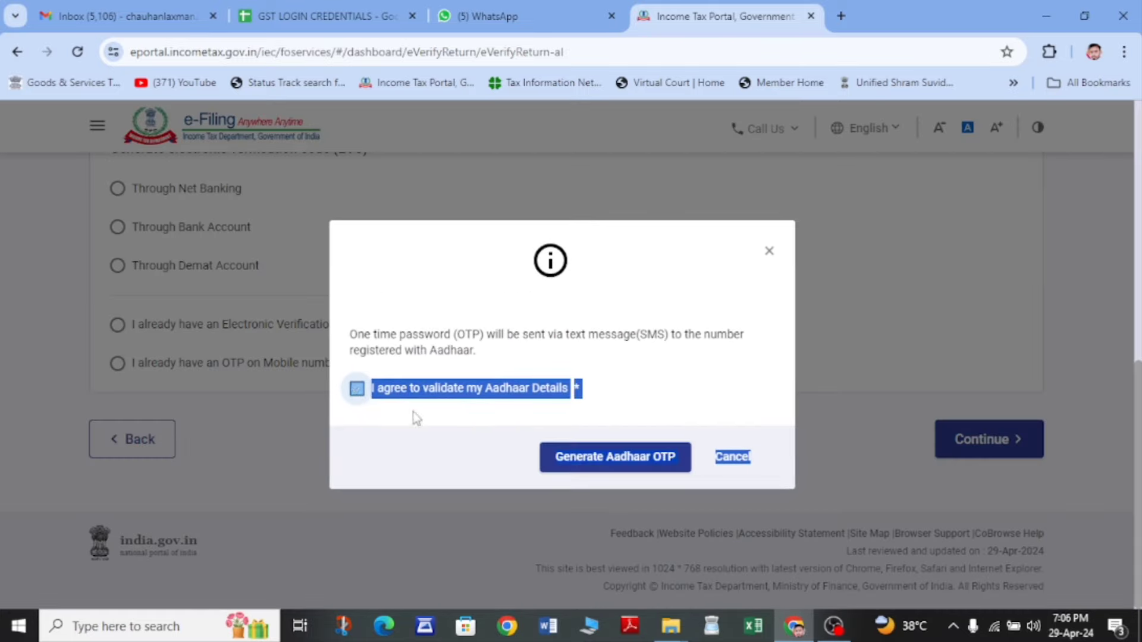
{"action": "left_click", "coordinate": [596, 462]}
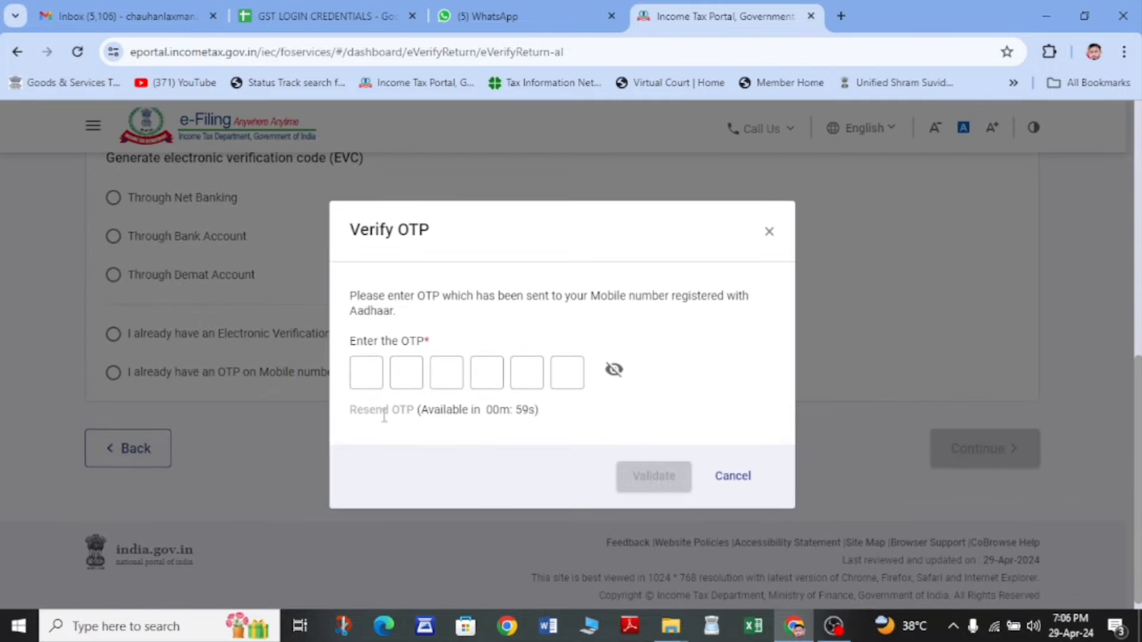
- Close the OTP dialog unused and return to the Dashboard
{"action": "left_click", "coordinate": [366, 366]}
{"action": "left_click", "coordinate": [768, 235]}
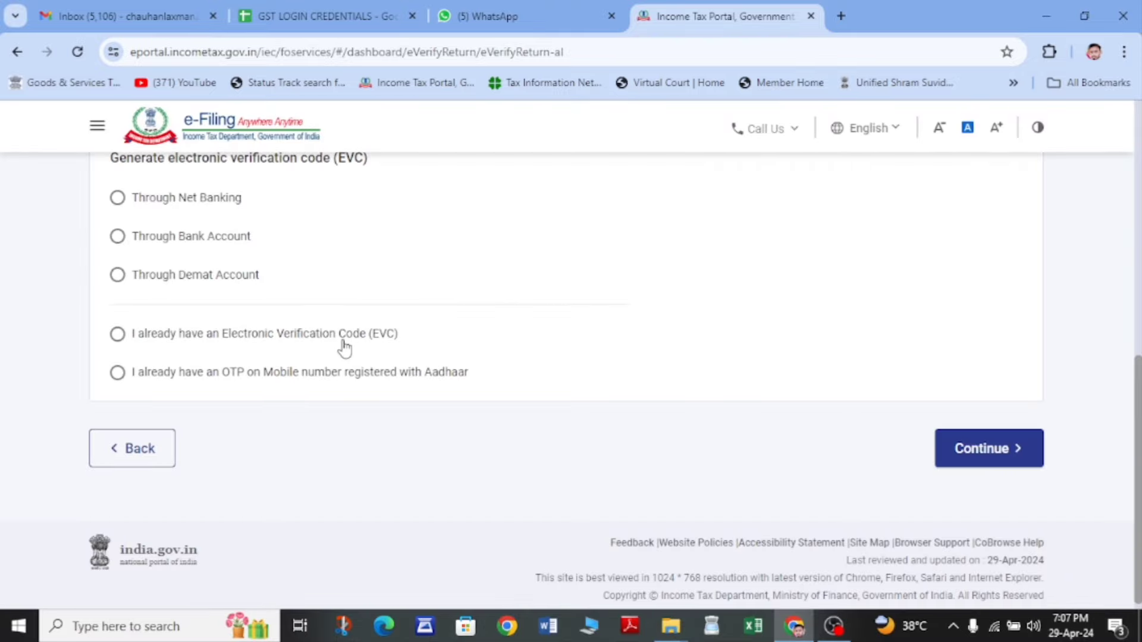
{"action": "left_click", "coordinate": [134, 190]}
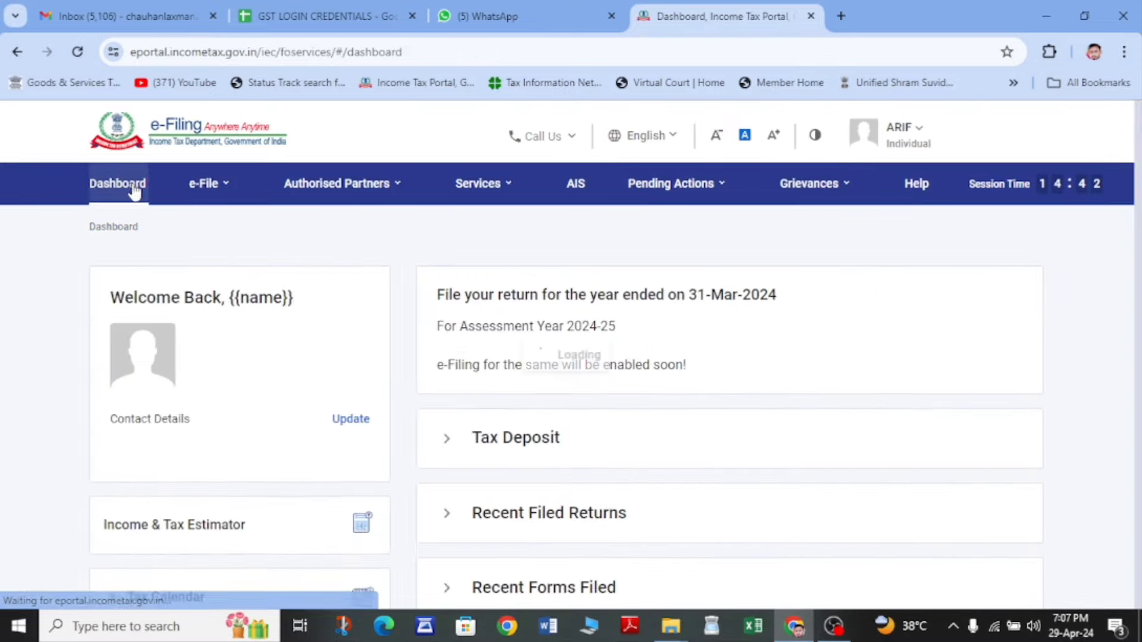
- Open View Filed Returns and check the AY 2024-25 return is Pending for e-verification
{"action": "left_click", "coordinate": [221, 185]}
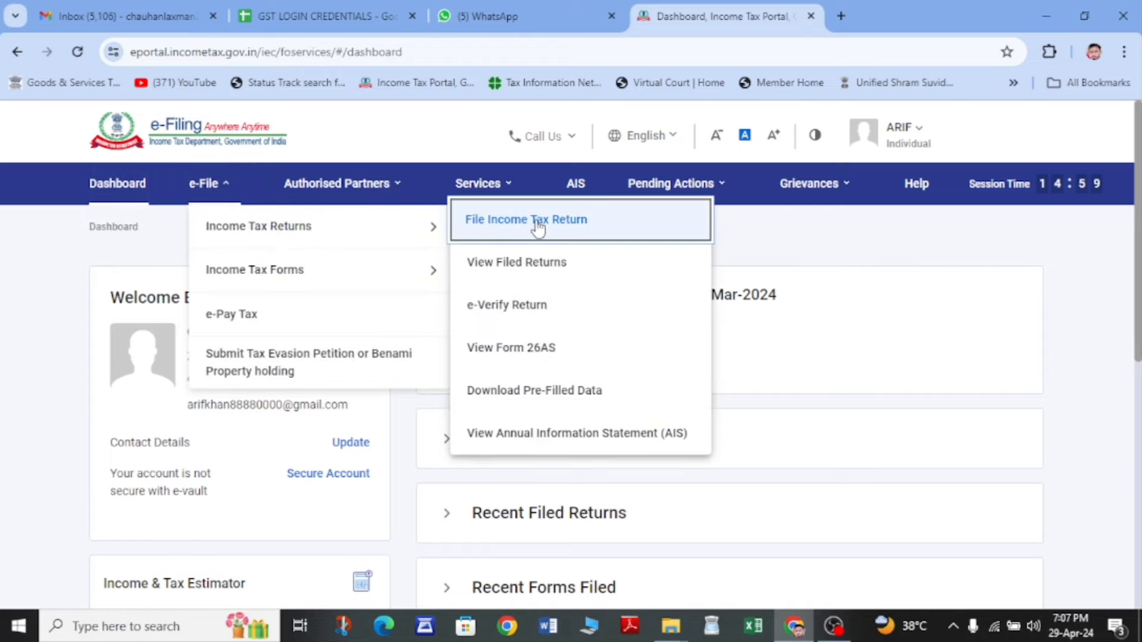
{"action": "left_click", "coordinate": [518, 269]}
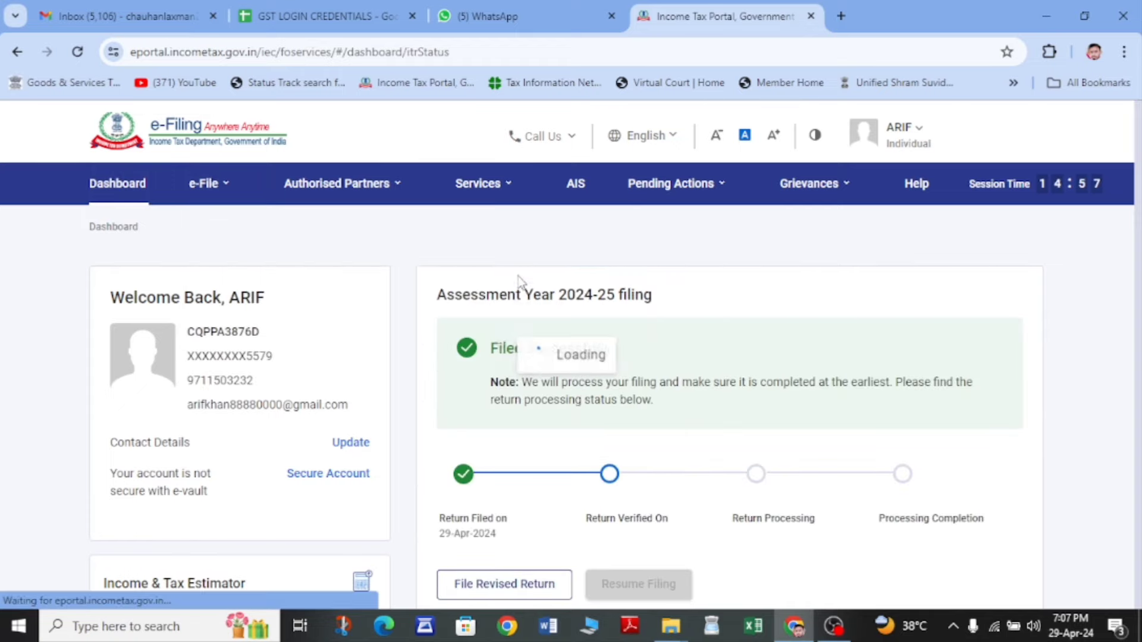
{"action": "scroll", "coordinate": [308, 461], "scroll_direction": "down", "scroll_amount": 4}
{"action": "scroll", "coordinate": [308, 461], "scroll_direction": "up", "scroll_amount": 2}
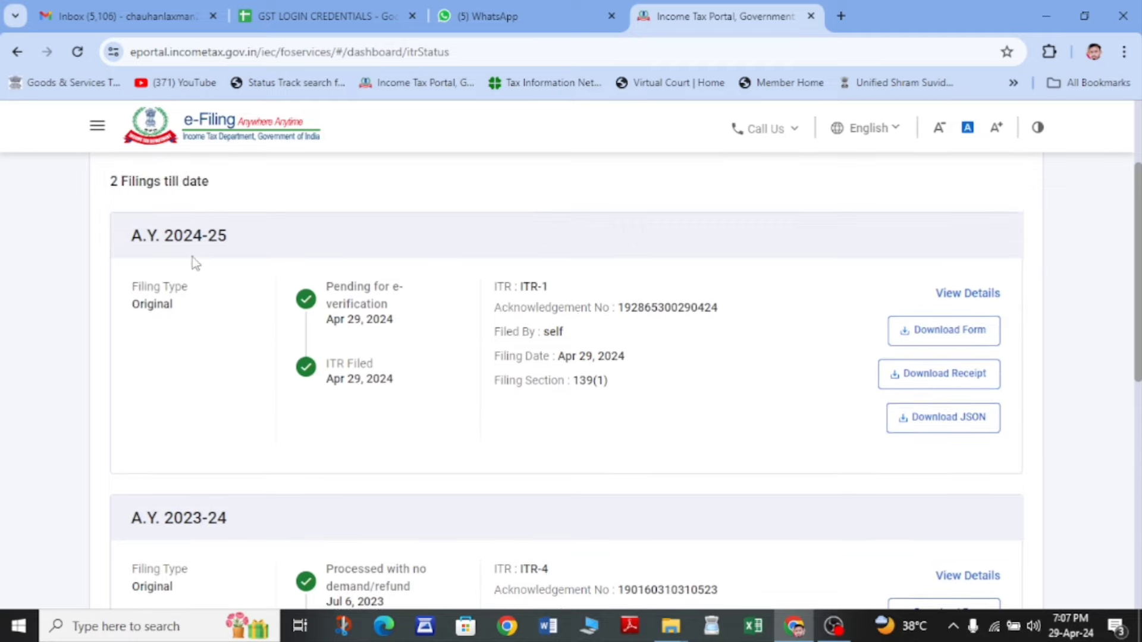
{"action": "left_click_drag", "start_coordinate": [156, 236], "coordinate": [216, 255]}
{"action": "left_click", "coordinate": [219, 254]}
{"action": "left_click_drag", "start_coordinate": [338, 281], "coordinate": [403, 323]}
{"action": "left_click", "coordinate": [403, 323]}
- Download the acknowledgement receipt for A.Y. 2023-24
{"action": "scroll", "coordinate": [442, 355], "scroll_direction": "down", "scroll_amount": 3}
{"action": "scroll", "coordinate": [443, 355], "scroll_direction": "up", "scroll_amount": 3}
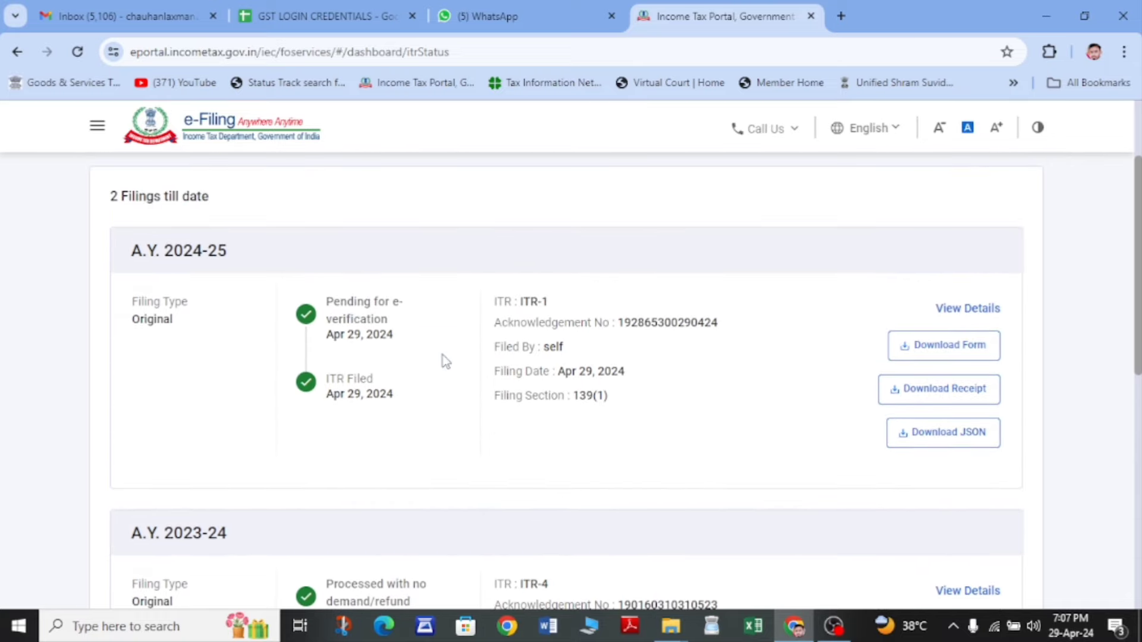
{"action": "scroll", "coordinate": [565, 434], "scroll_direction": "down", "scroll_amount": 4}
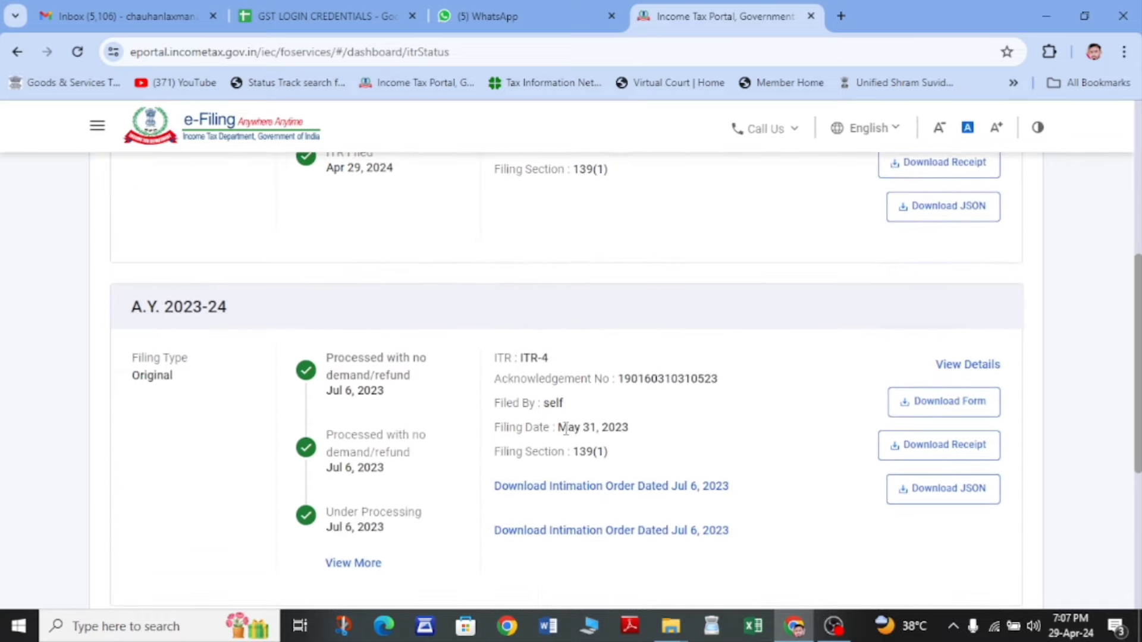
{"action": "left_click_drag", "start_coordinate": [120, 307], "coordinate": [269, 338]}
{"action": "left_click", "coordinate": [269, 337]}
{"action": "scroll", "coordinate": [451, 398], "scroll_direction": "down", "scroll_amount": 3}
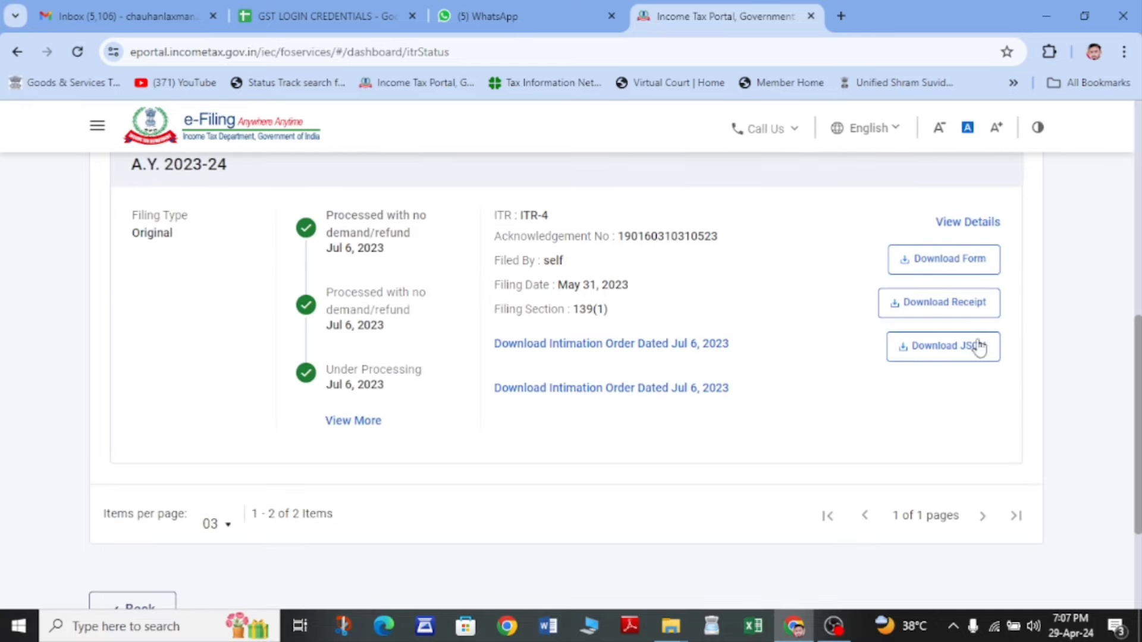
{"action": "left_click", "coordinate": [940, 304]}
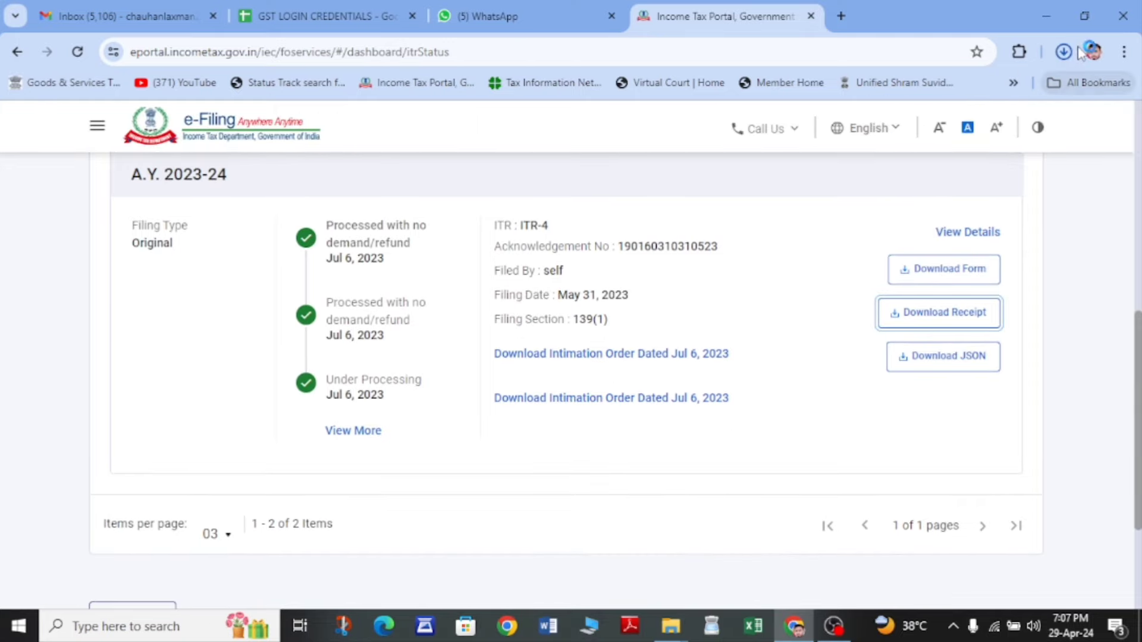
- Open the downloaded A.Y. 2023-24 acknowledgement PDF
{"action": "left_click", "coordinate": [1064, 52]}
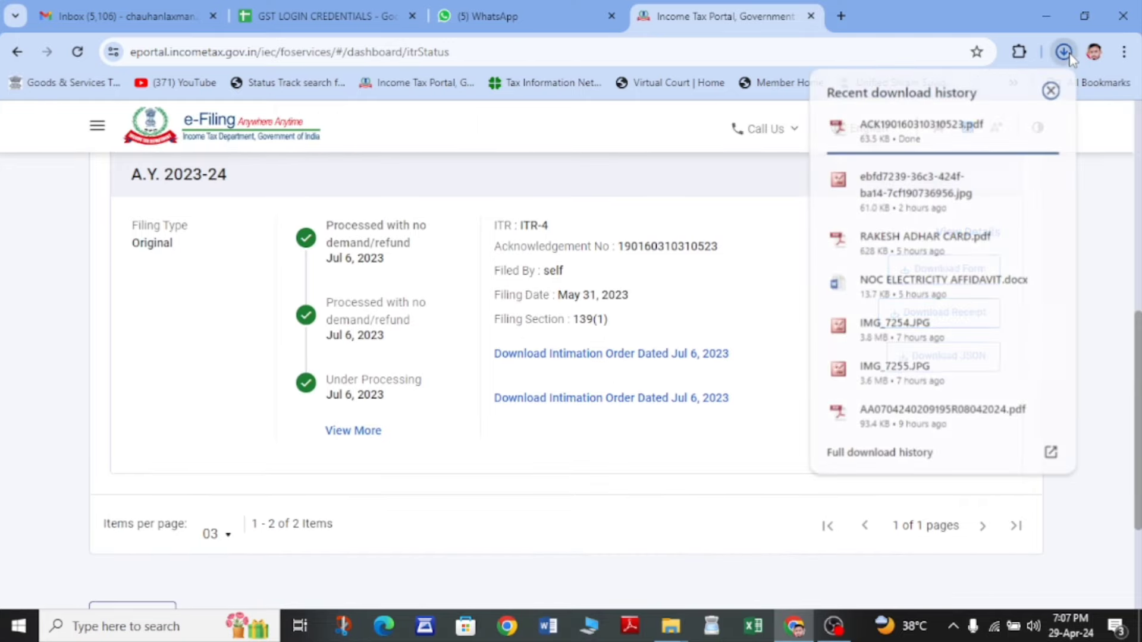
{"action": "left_click", "coordinate": [895, 128]}
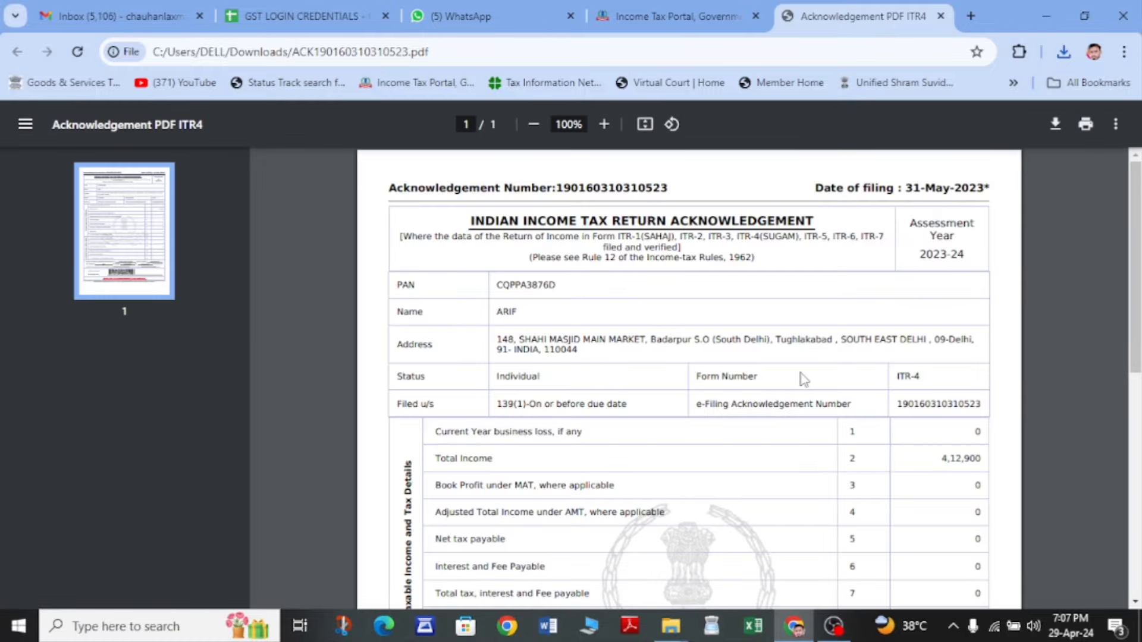
{"action": "scroll", "coordinate": [804, 379], "scroll_direction": "down", "scroll_amount": 5}
- Download the A.Y. 2024-25 ITR-V receipt, view the PDF, and return to the portal
{"action": "left_click", "coordinate": [684, 13]}
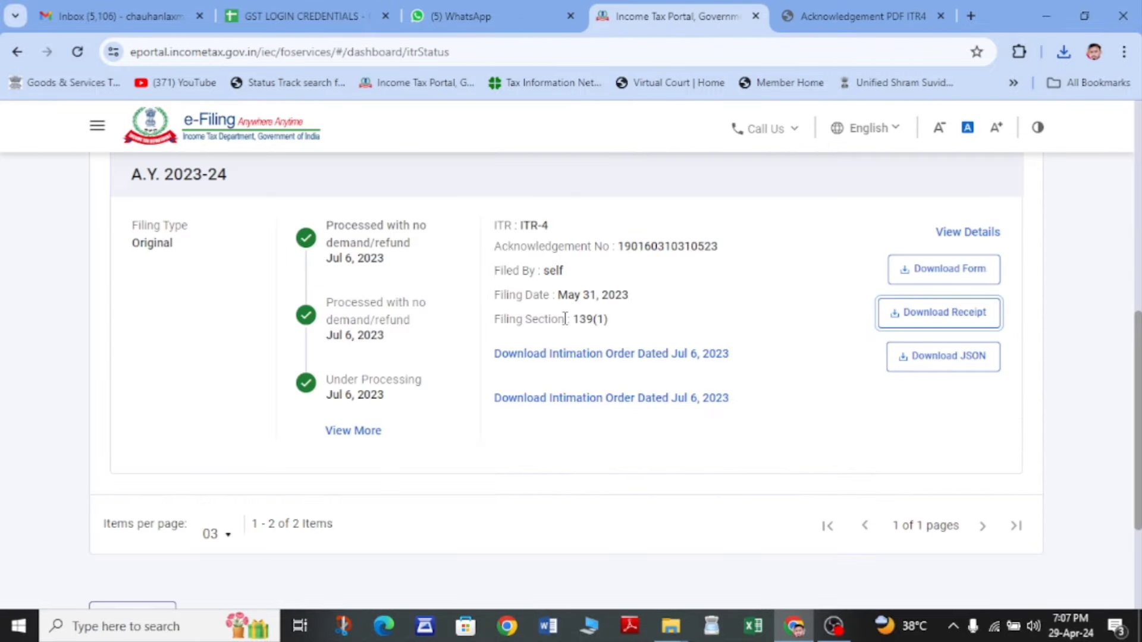
{"action": "scroll", "coordinate": [565, 319], "scroll_direction": "up", "scroll_amount": 6}
{"action": "left_click", "coordinate": [956, 396]}
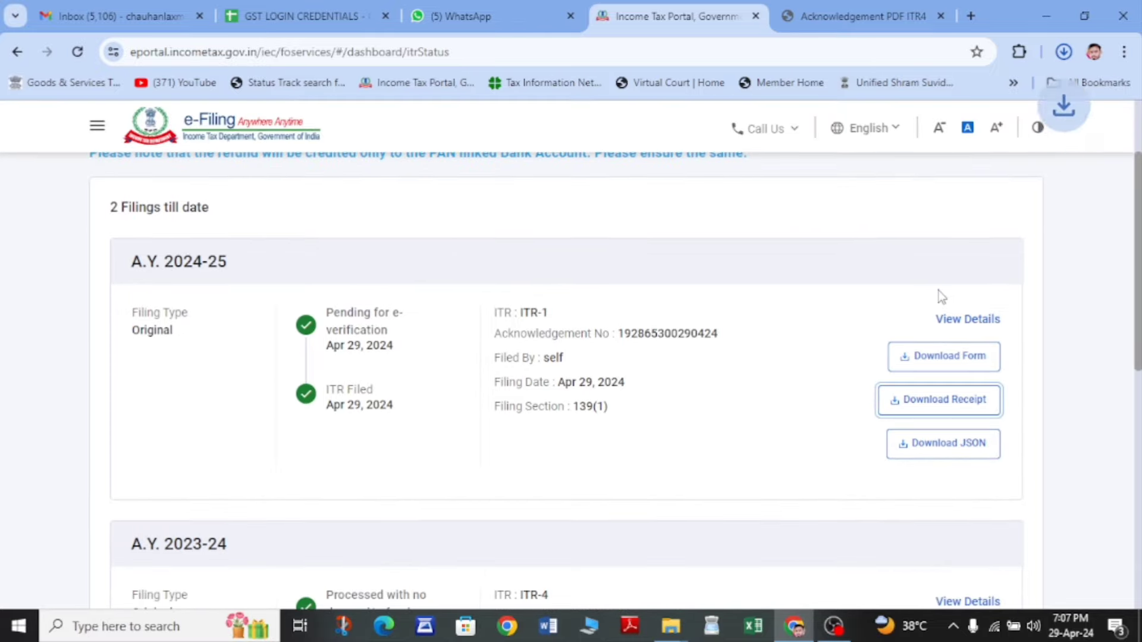
{"action": "left_click", "coordinate": [924, 94]}
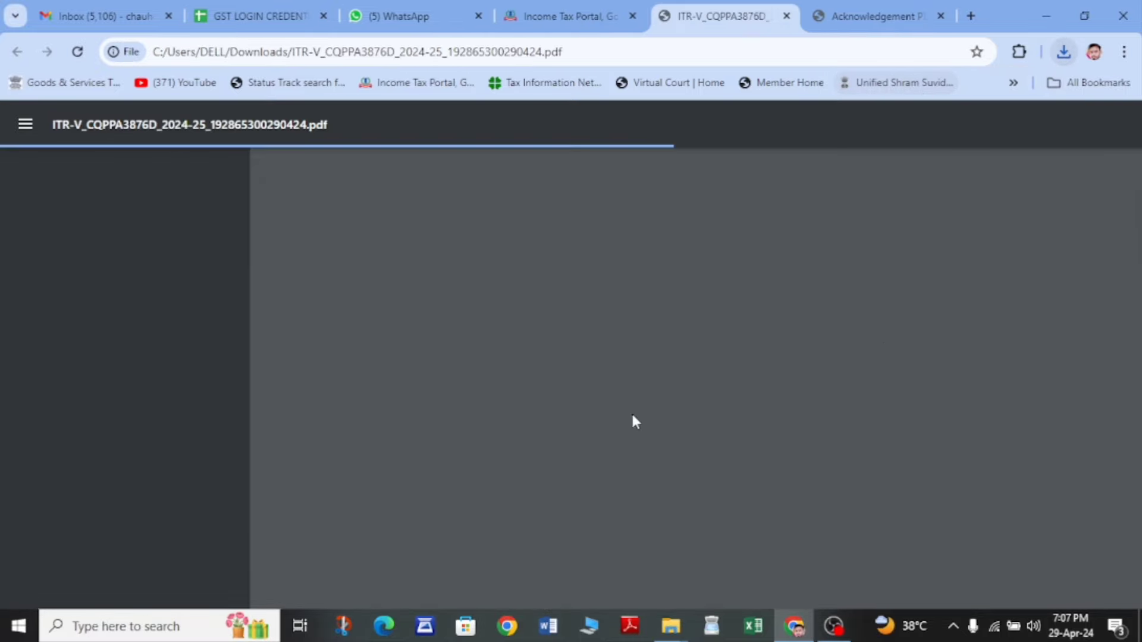
{"action": "scroll", "coordinate": [542, 502], "scroll_direction": "down", "scroll_amount": 3}
{"action": "scroll", "coordinate": [542, 503], "scroll_direction": "up", "scroll_amount": 3}
{"action": "scroll", "coordinate": [543, 503], "scroll_direction": "down", "scroll_amount": 6}
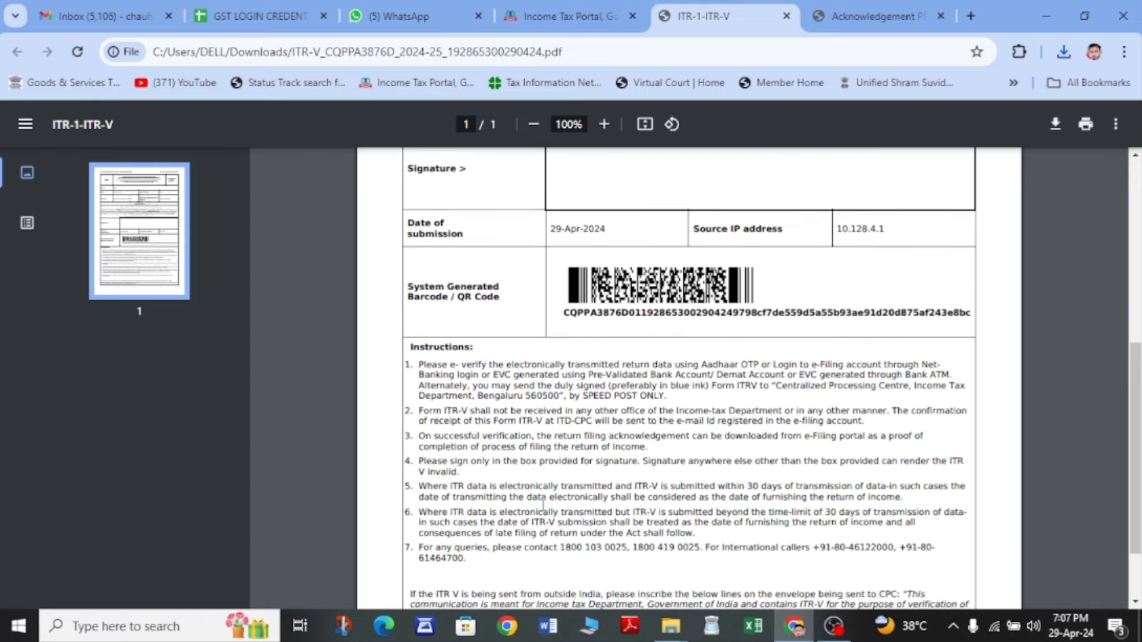
{"action": "scroll", "coordinate": [542, 503], "scroll_direction": "down", "scroll_amount": 2}
{"action": "left_click", "coordinate": [573, 15]}
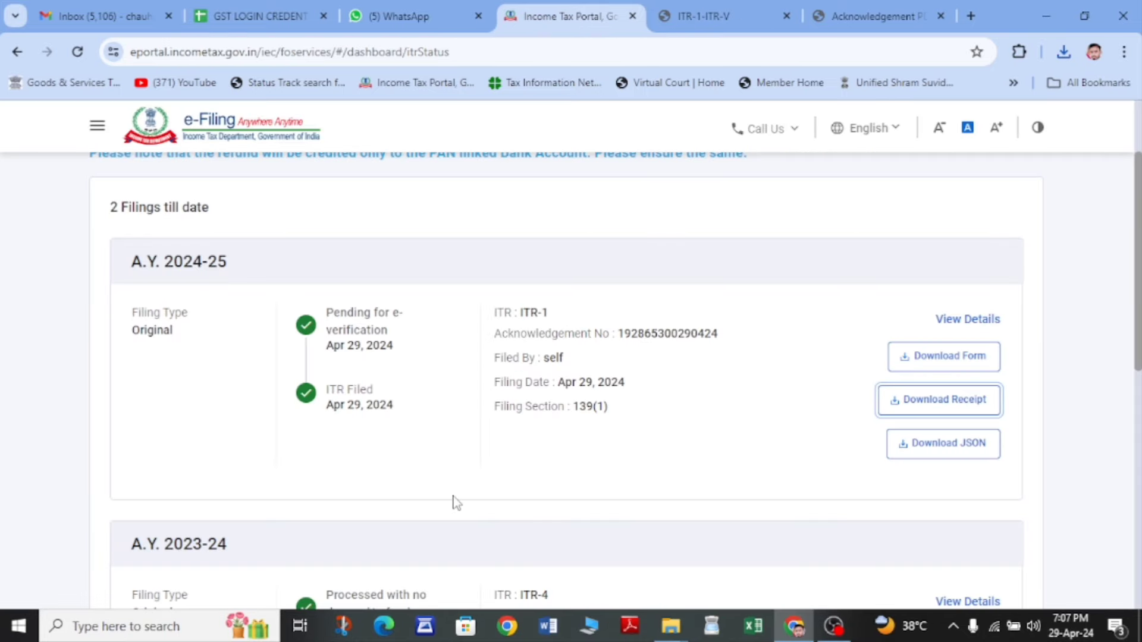
- Scroll View Filed Returns to the top and bring OBS Studio to the front
{"action": "scroll", "coordinate": [457, 502], "scroll_direction": "up", "scroll_amount": 3}
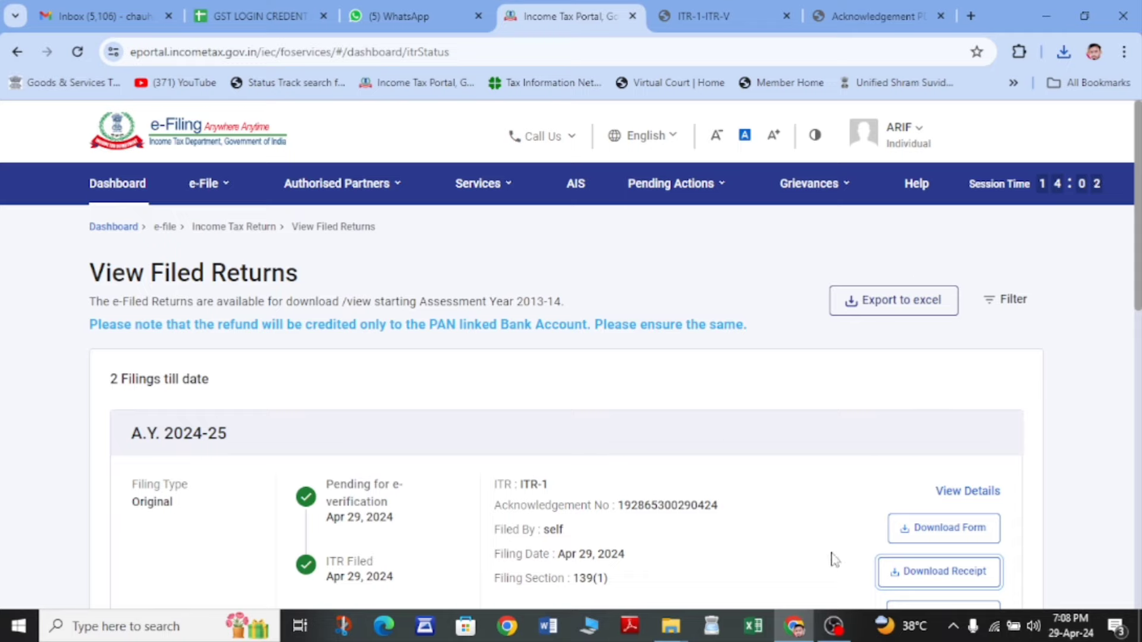
{"action": "left_click", "coordinate": [837, 632]}
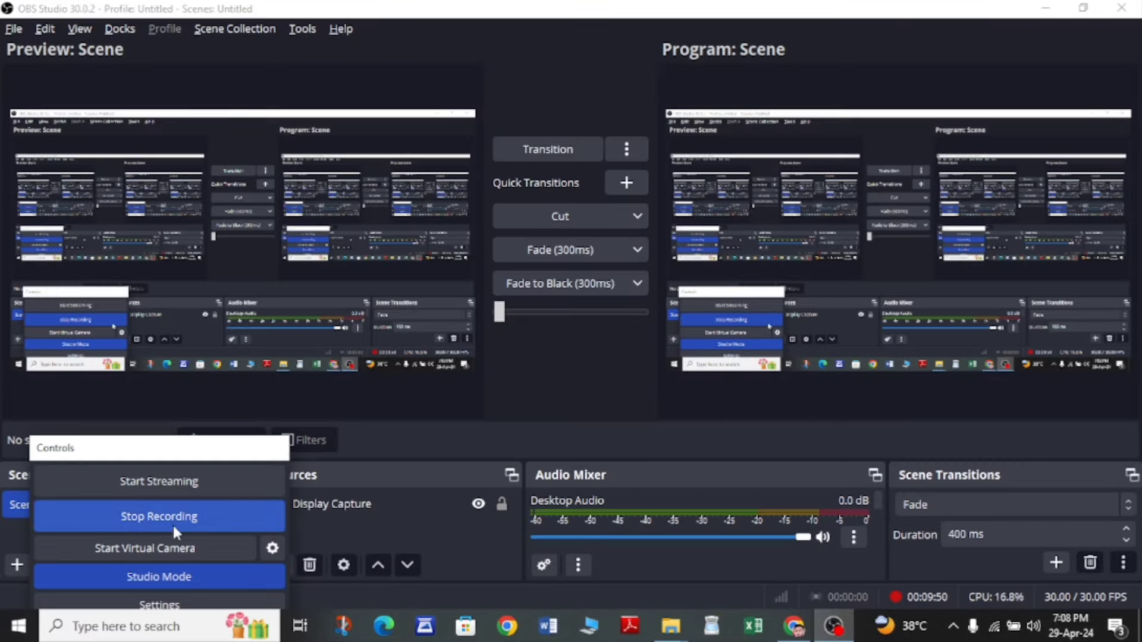